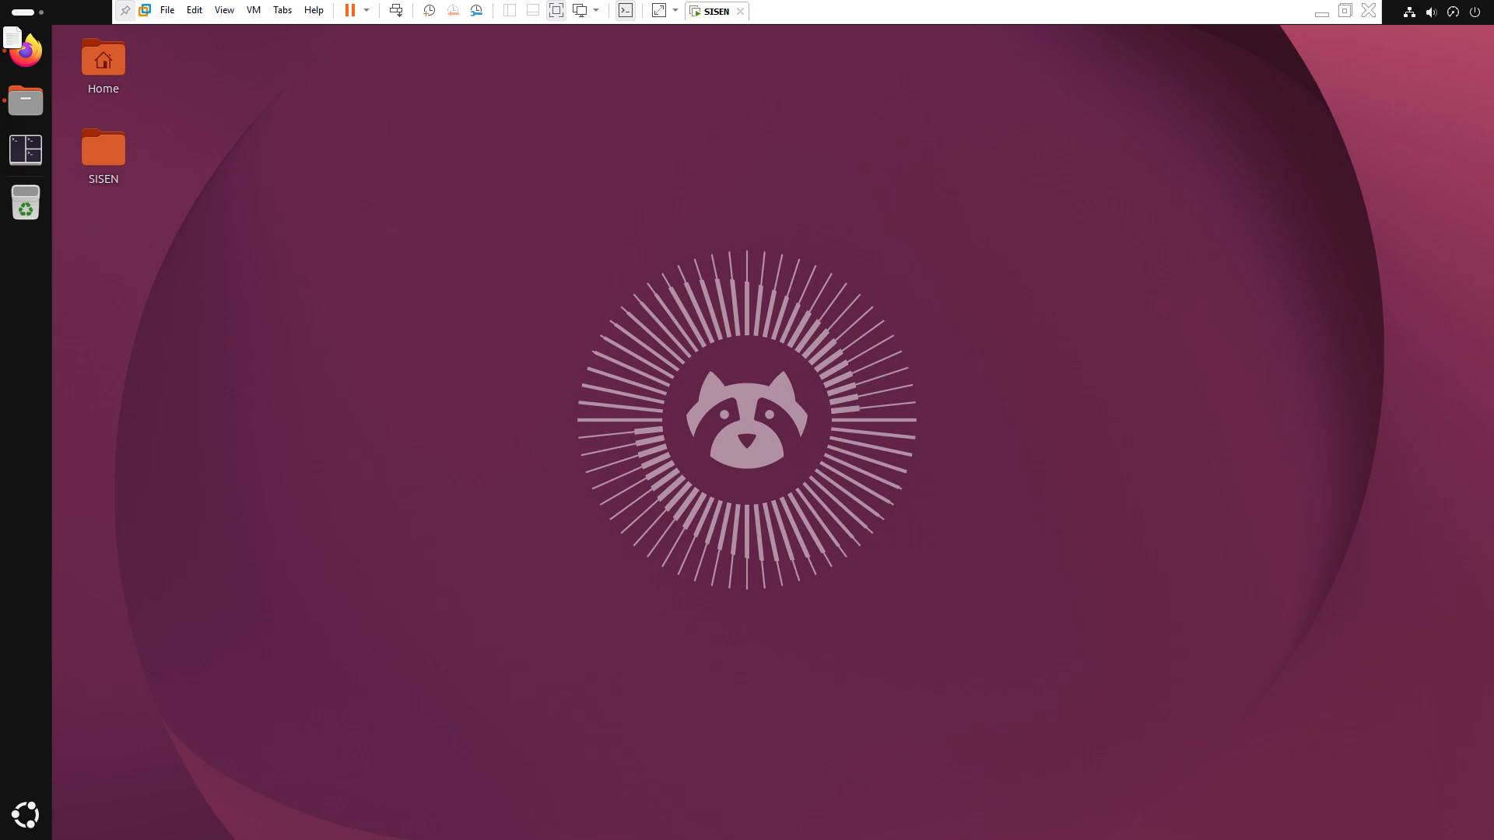
Open Tilix and change into the Desktop/SISEN directory
left_click(31, 156)
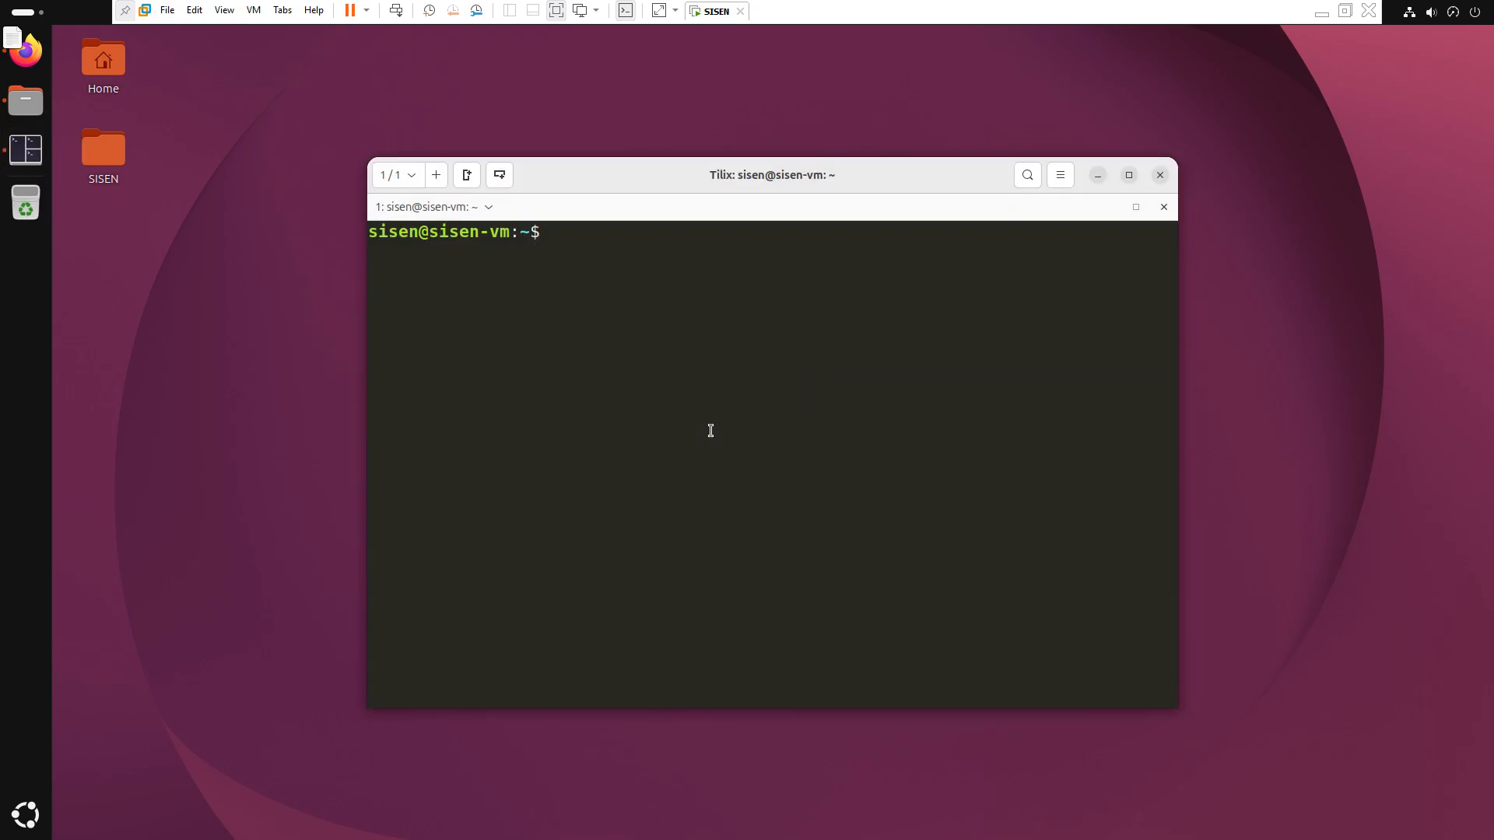
type("cd Des")
key("Tab")
type("SI")
key("Tab")
key("Return")
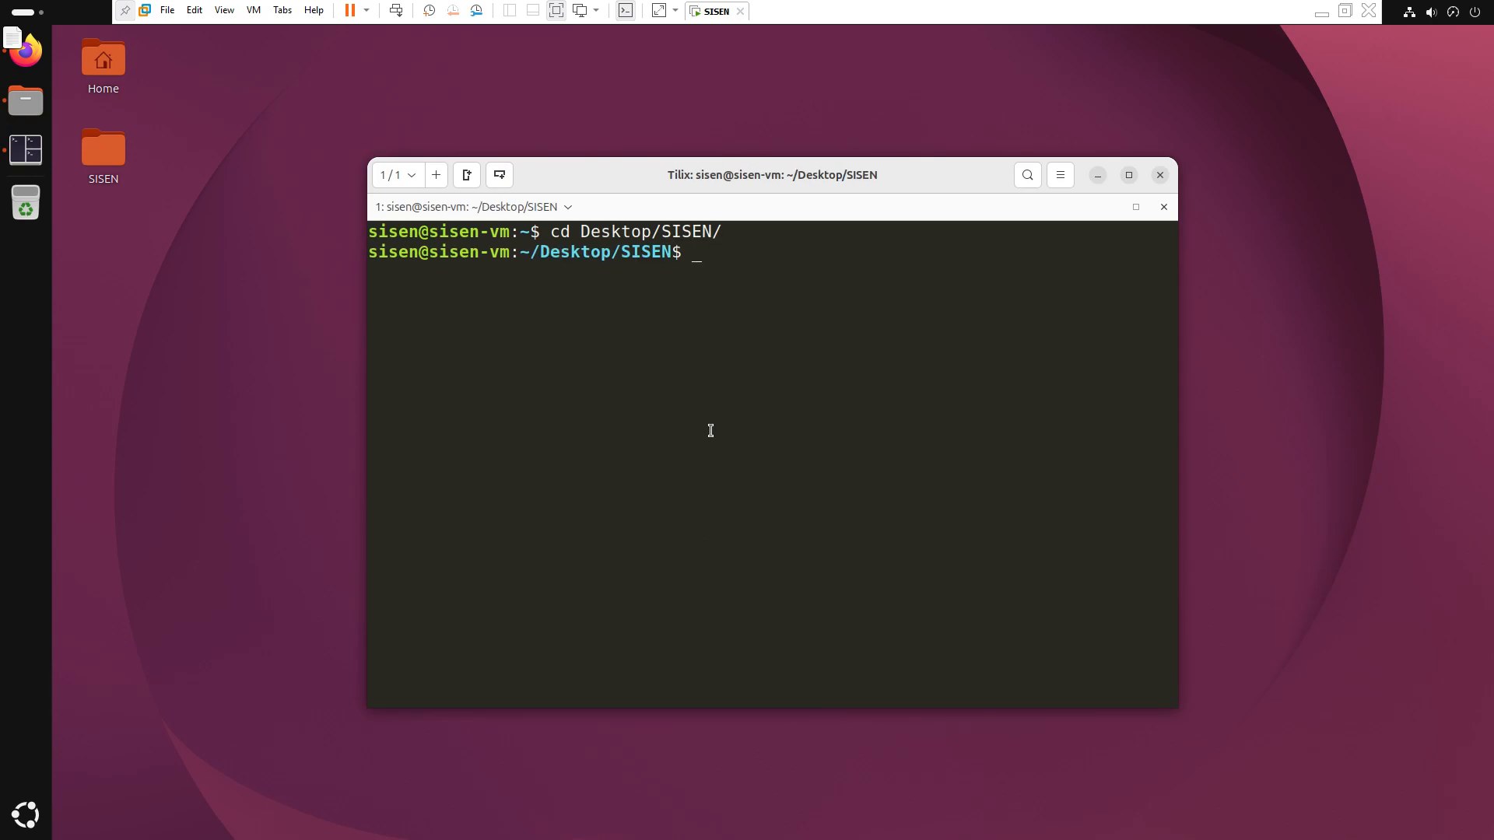
Launch Wireshark on captures/authenticity-spoofed.pcap from the terminal
type("wireshark cap")
key("Tab")
key("Tab")
key("Tab")
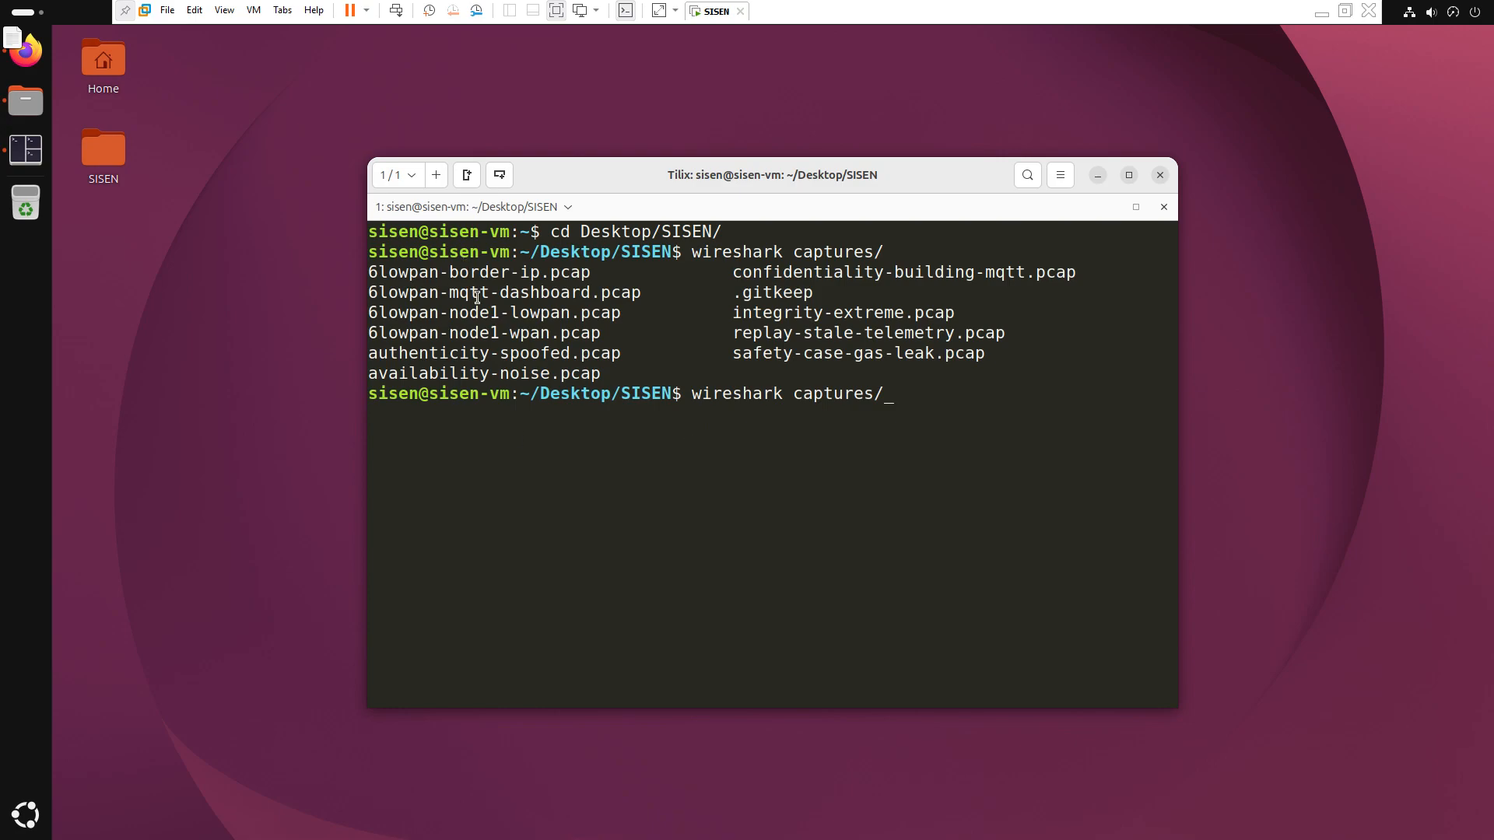
left_click_drag(387, 358, 567, 355)
left_click(954, 414)
type("auth")
key("Tab")
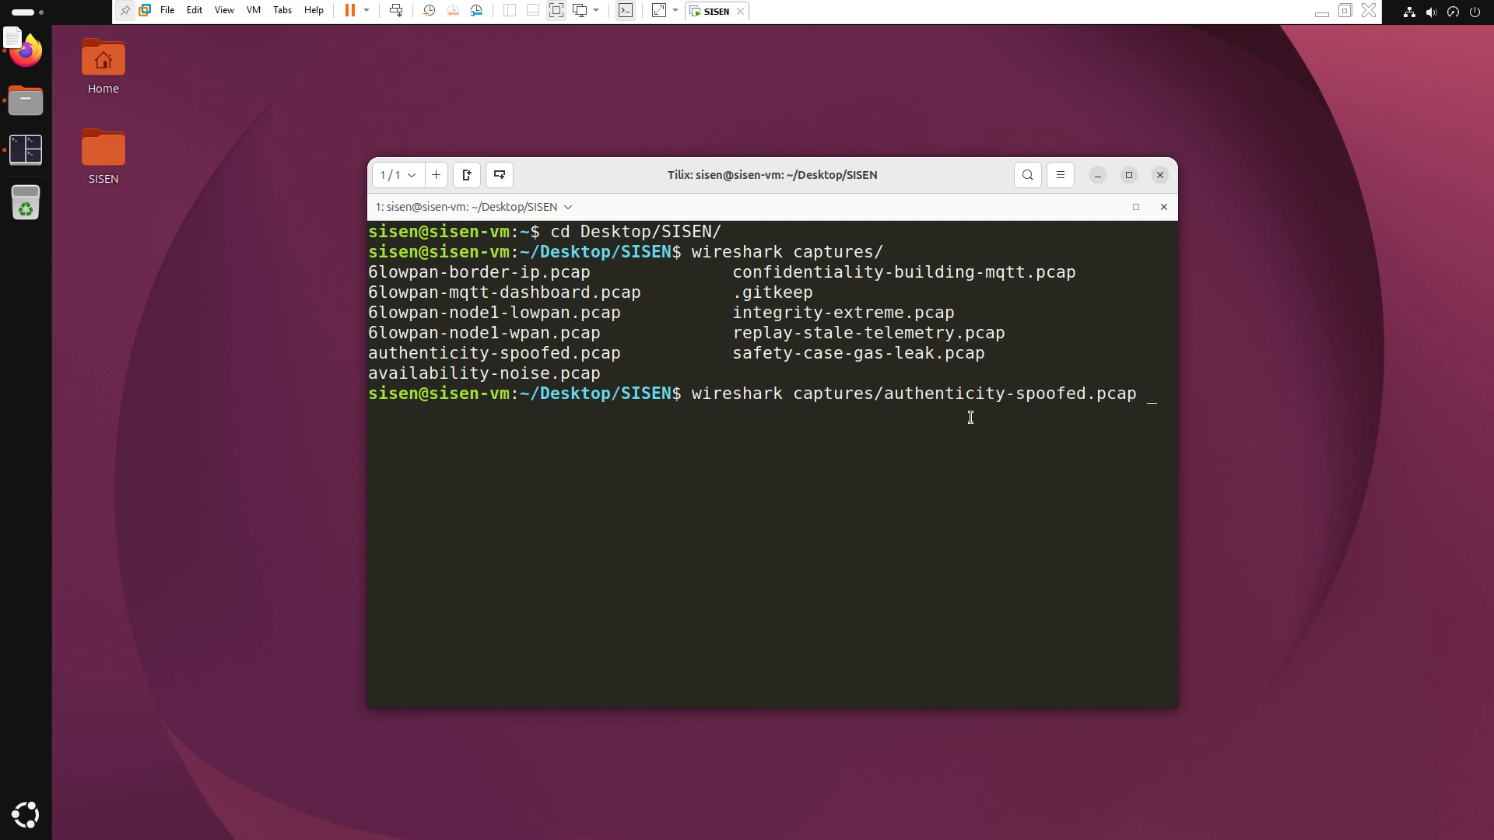
key("Return")
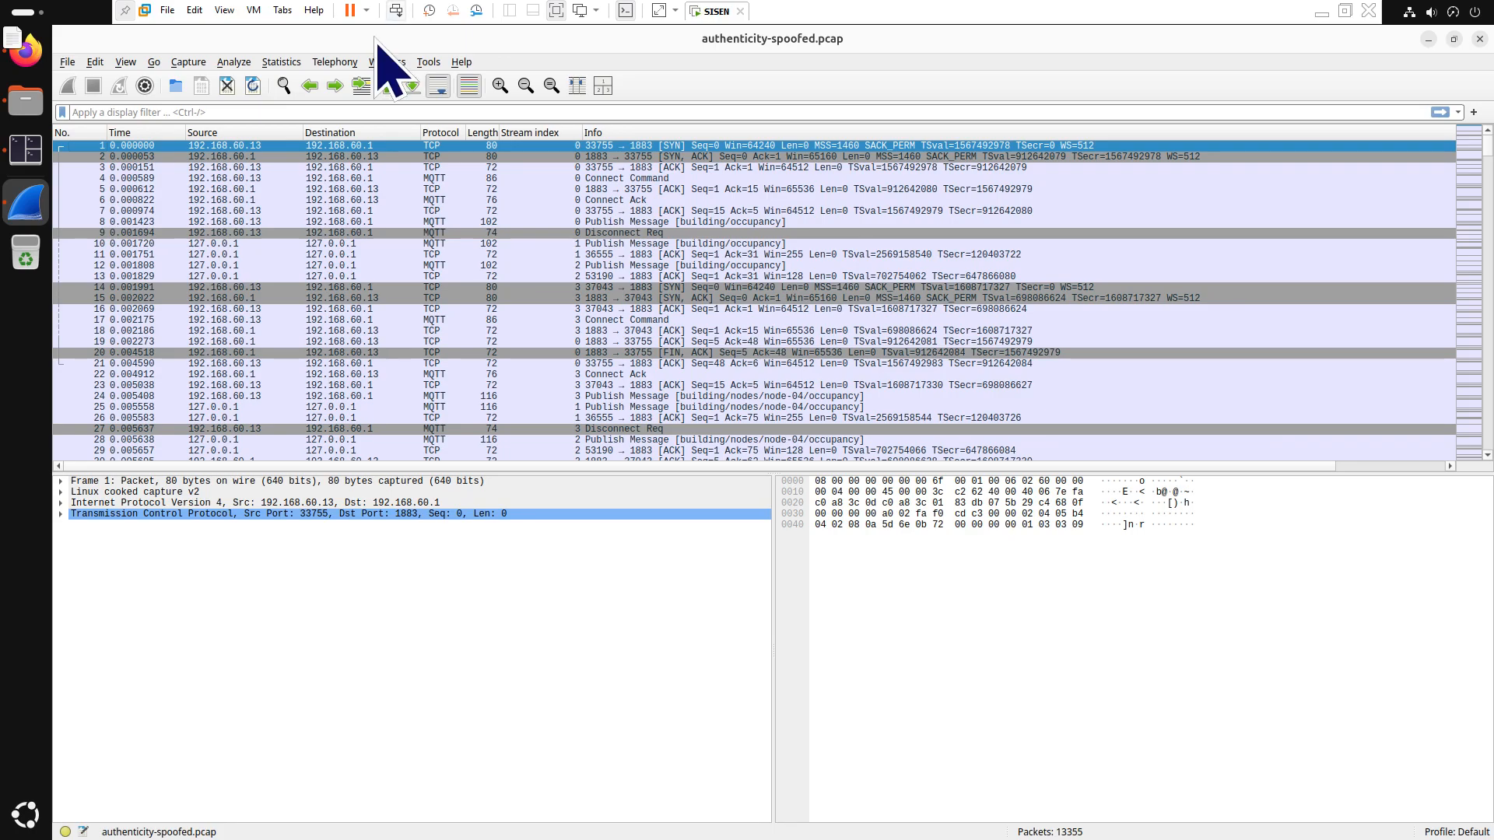
Apply the mqtt display filter and scan the resulting packet list
left_click(420, 111)
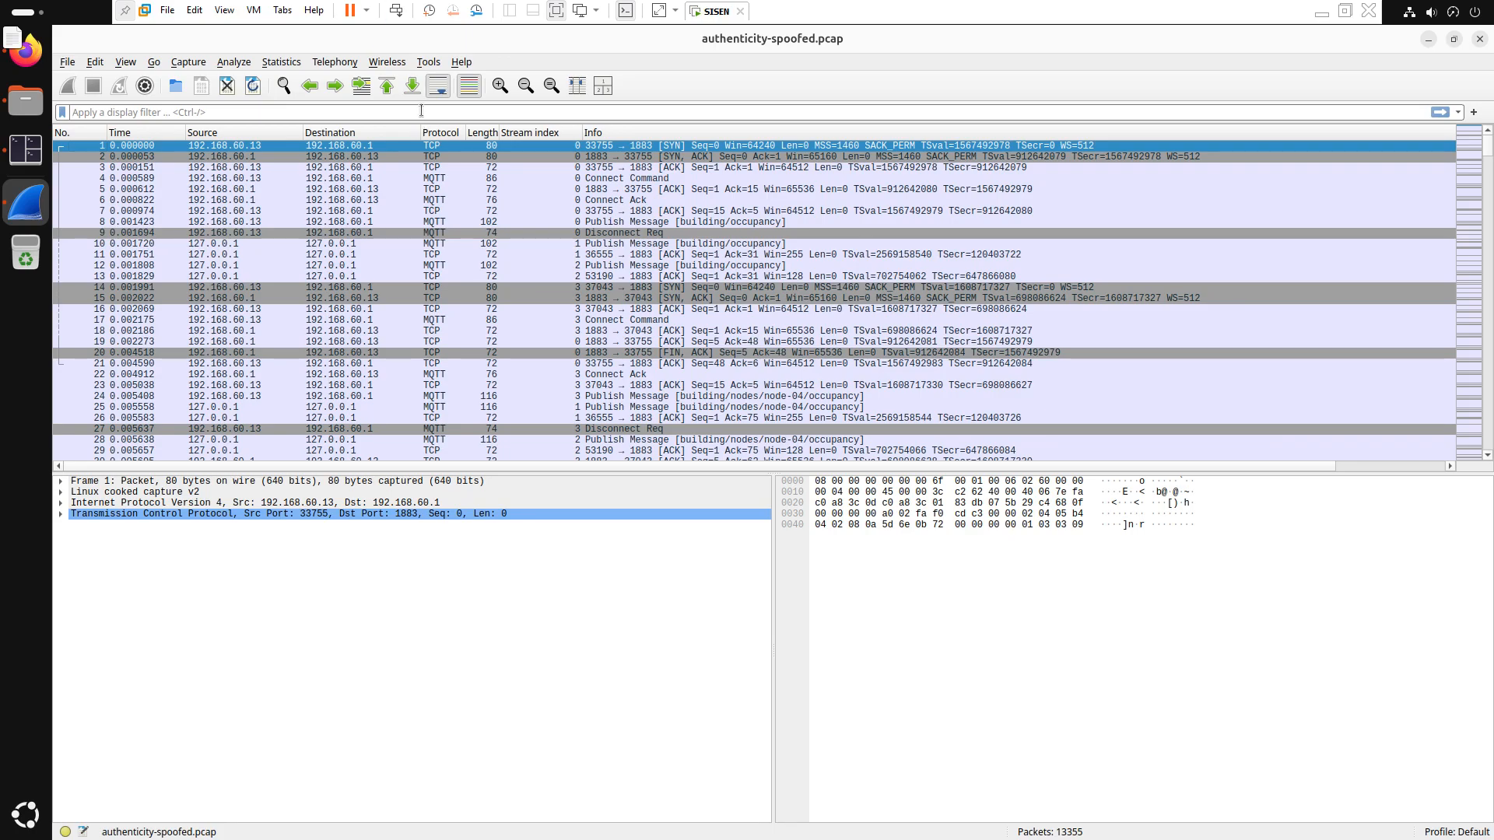
type("mqtt")
key("Return")
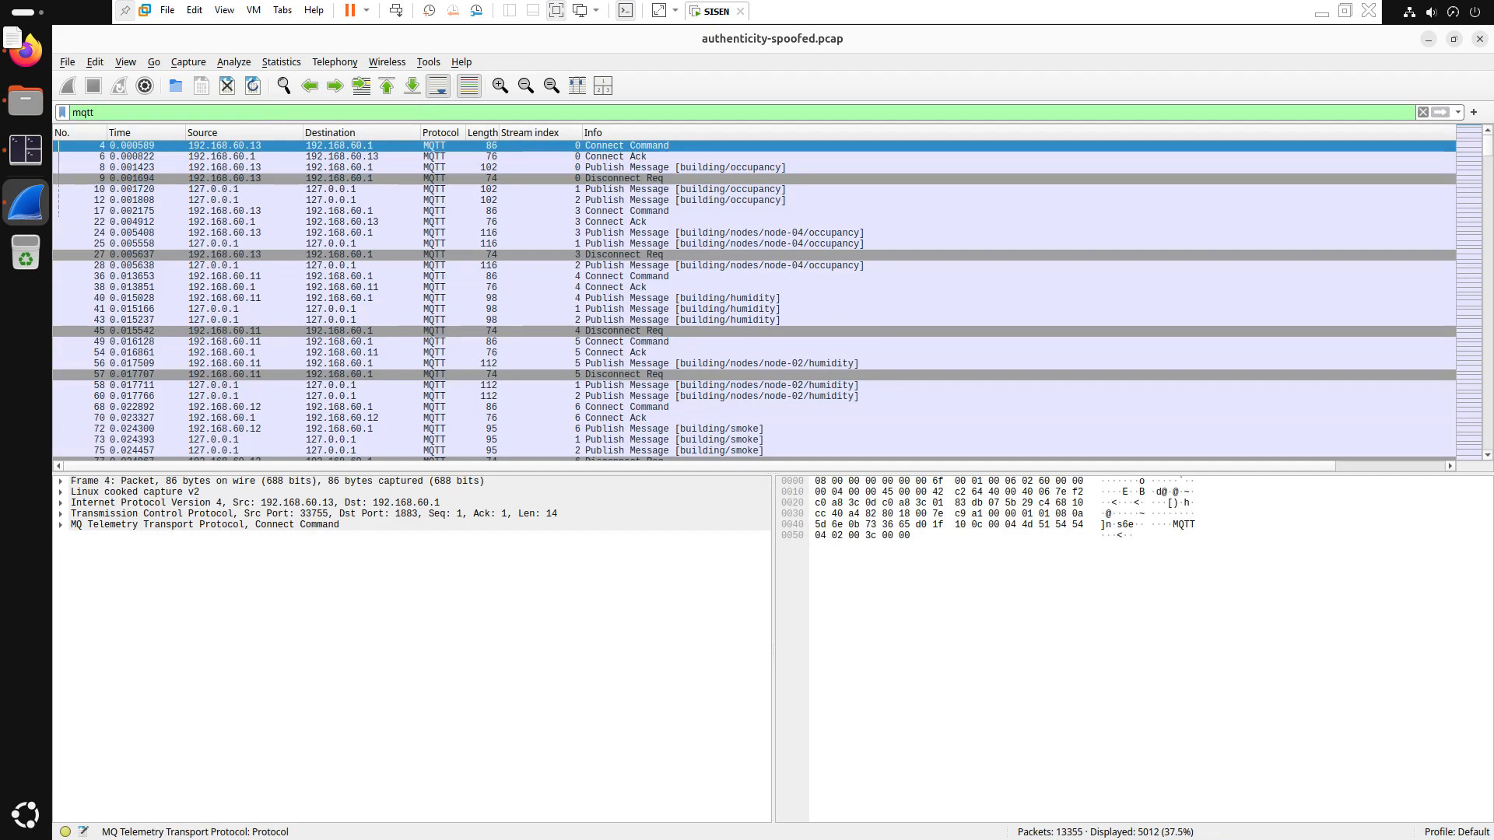
scroll(876, 304, "down", 20)
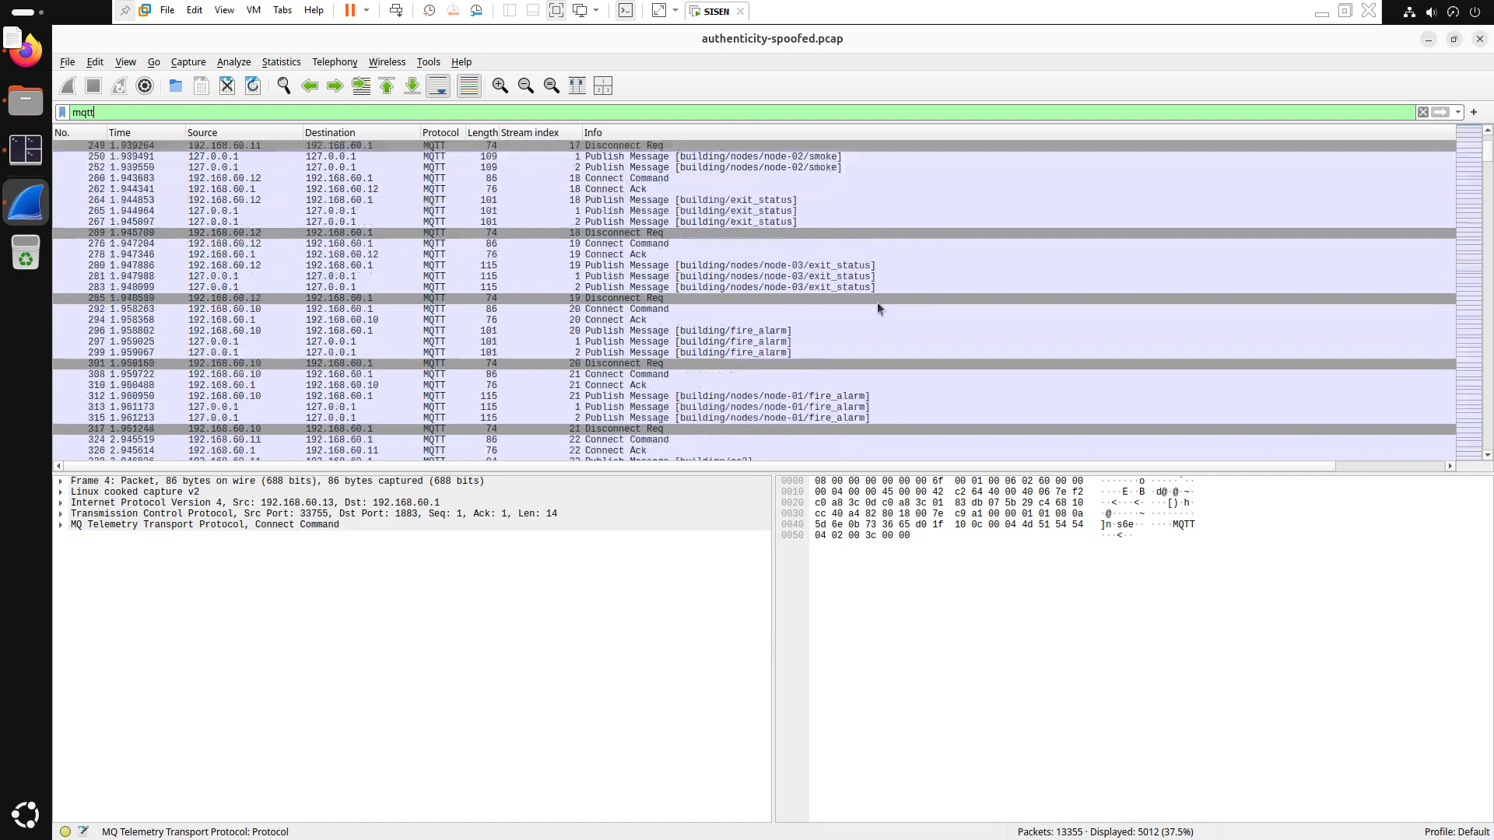
scroll(878, 308, "up", 20)
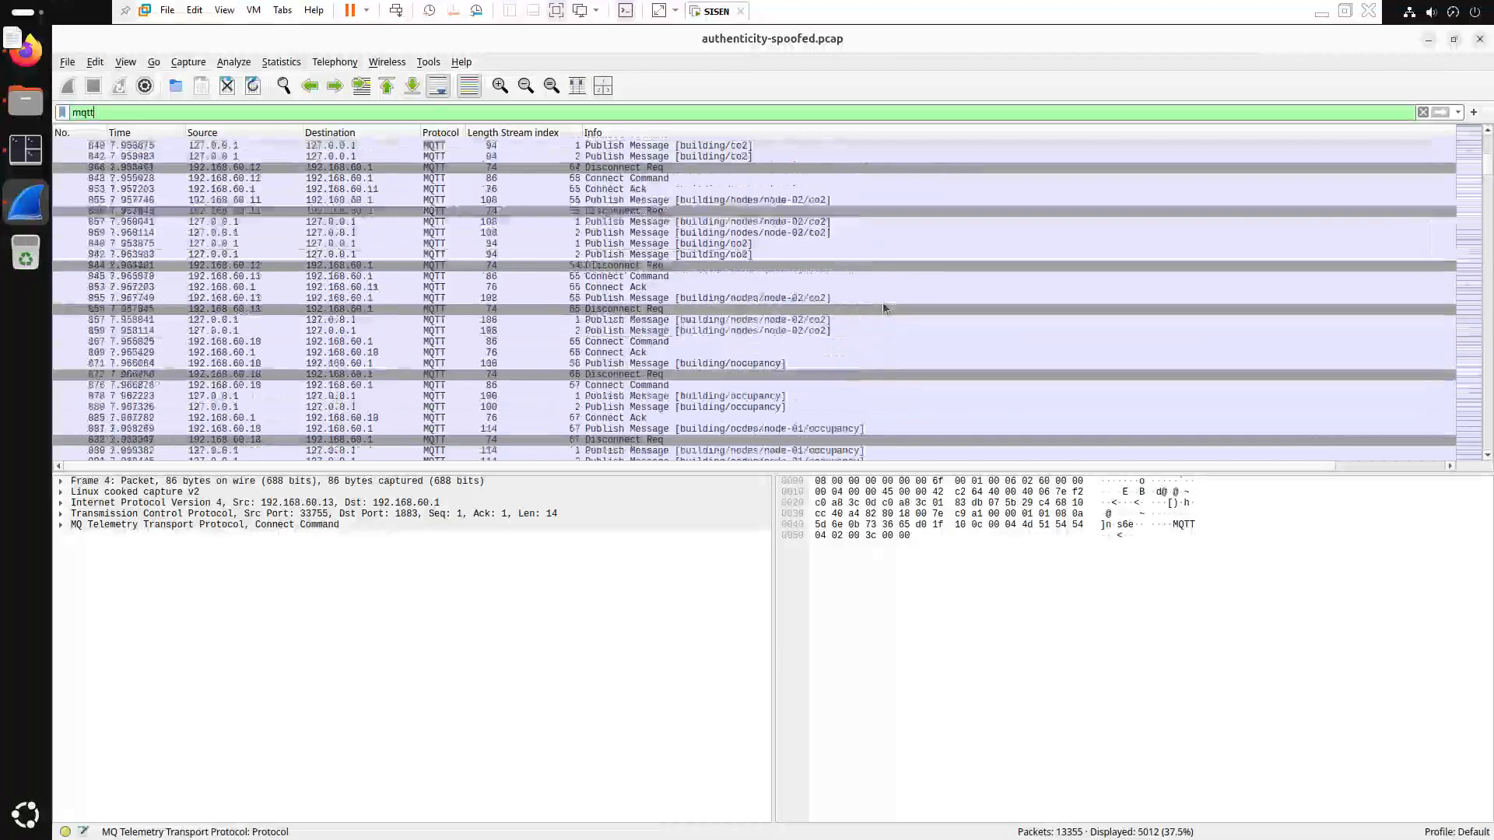
scroll(882, 308, "up", 10)
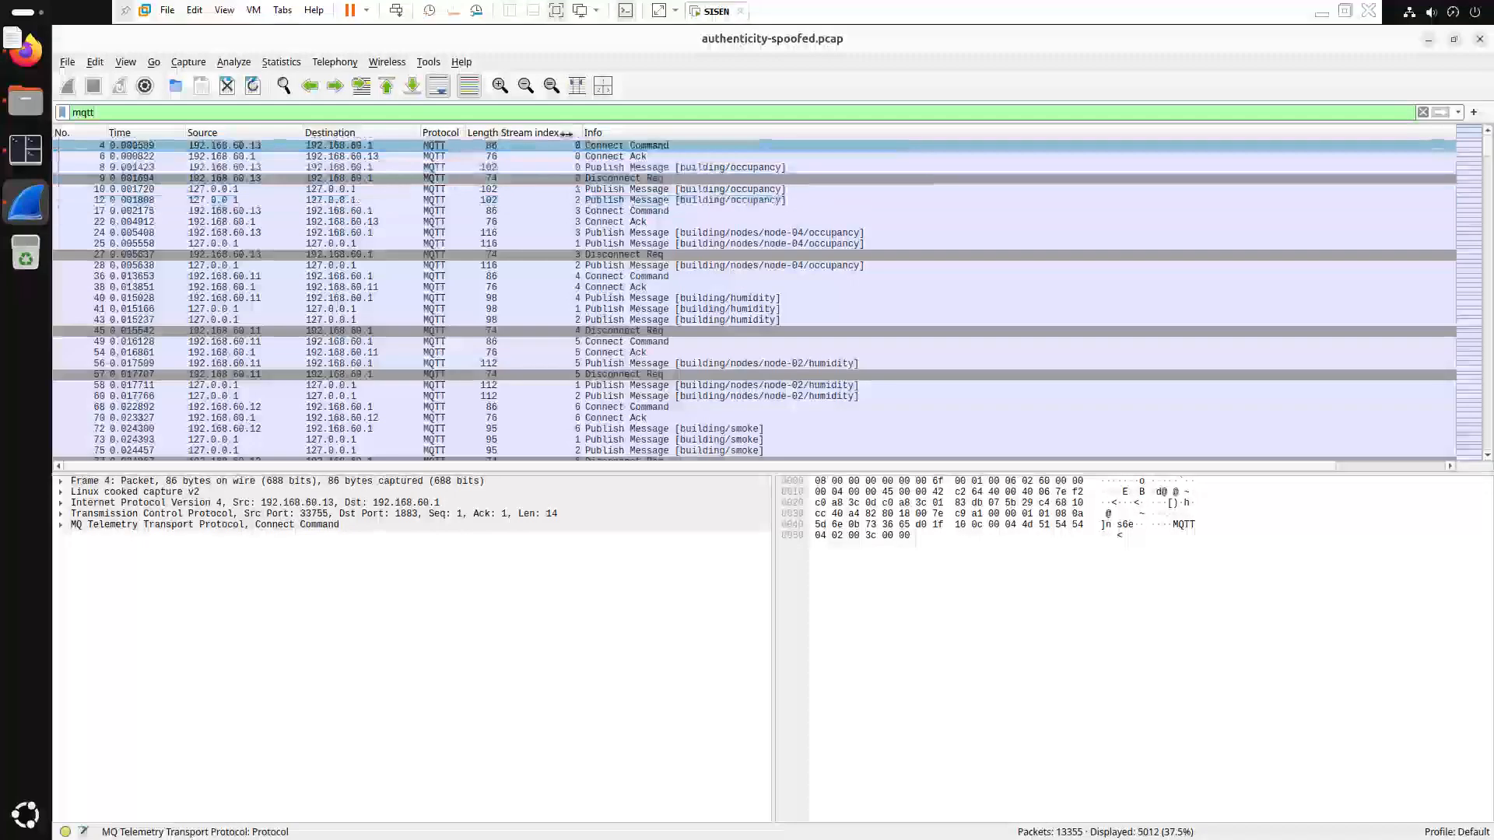
Extend the filter to mqtt.topic contains "building" and apply it
left_click(411, 111)
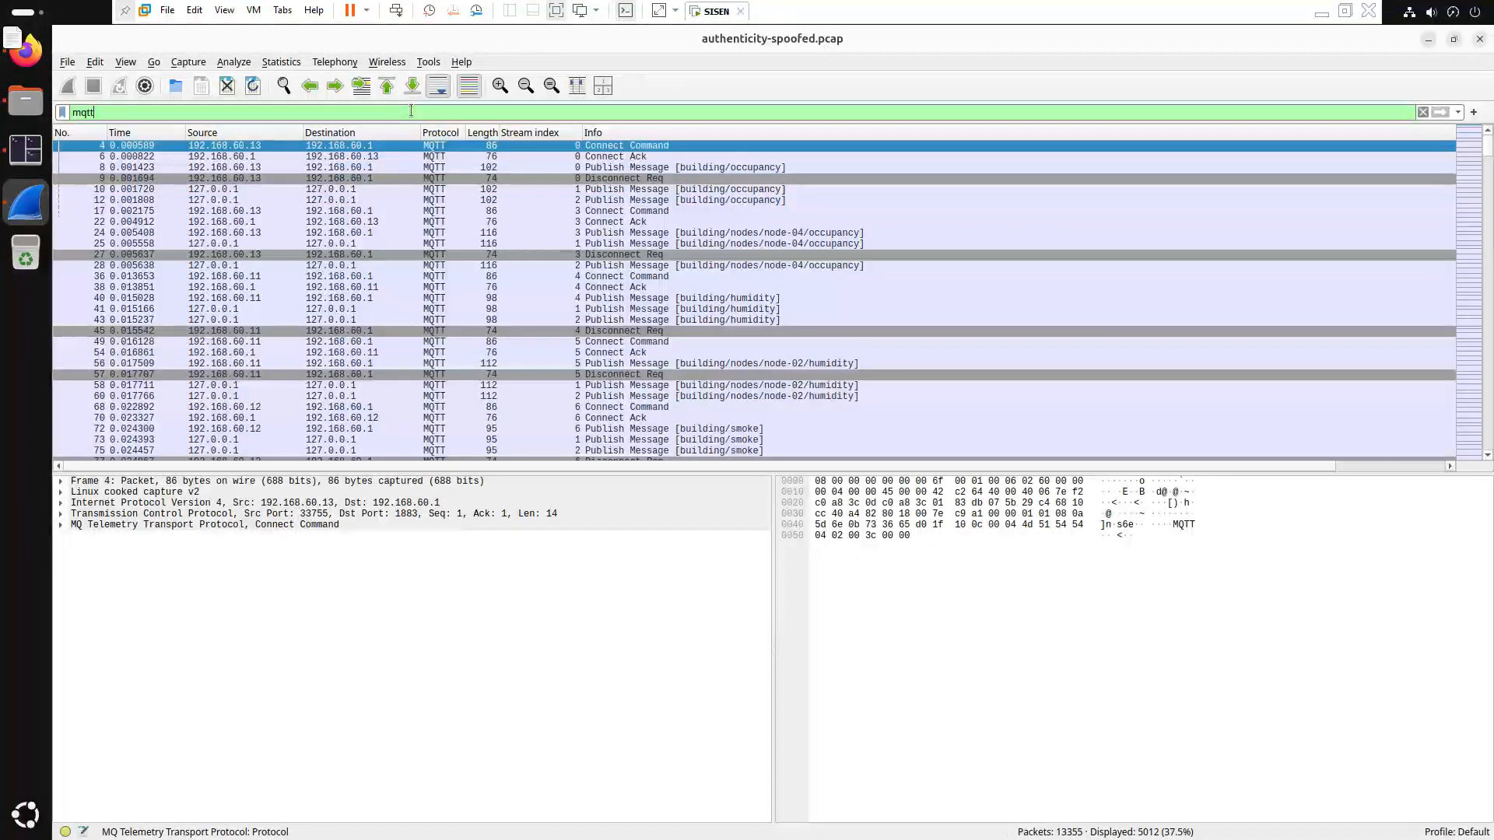
type(".topic ")
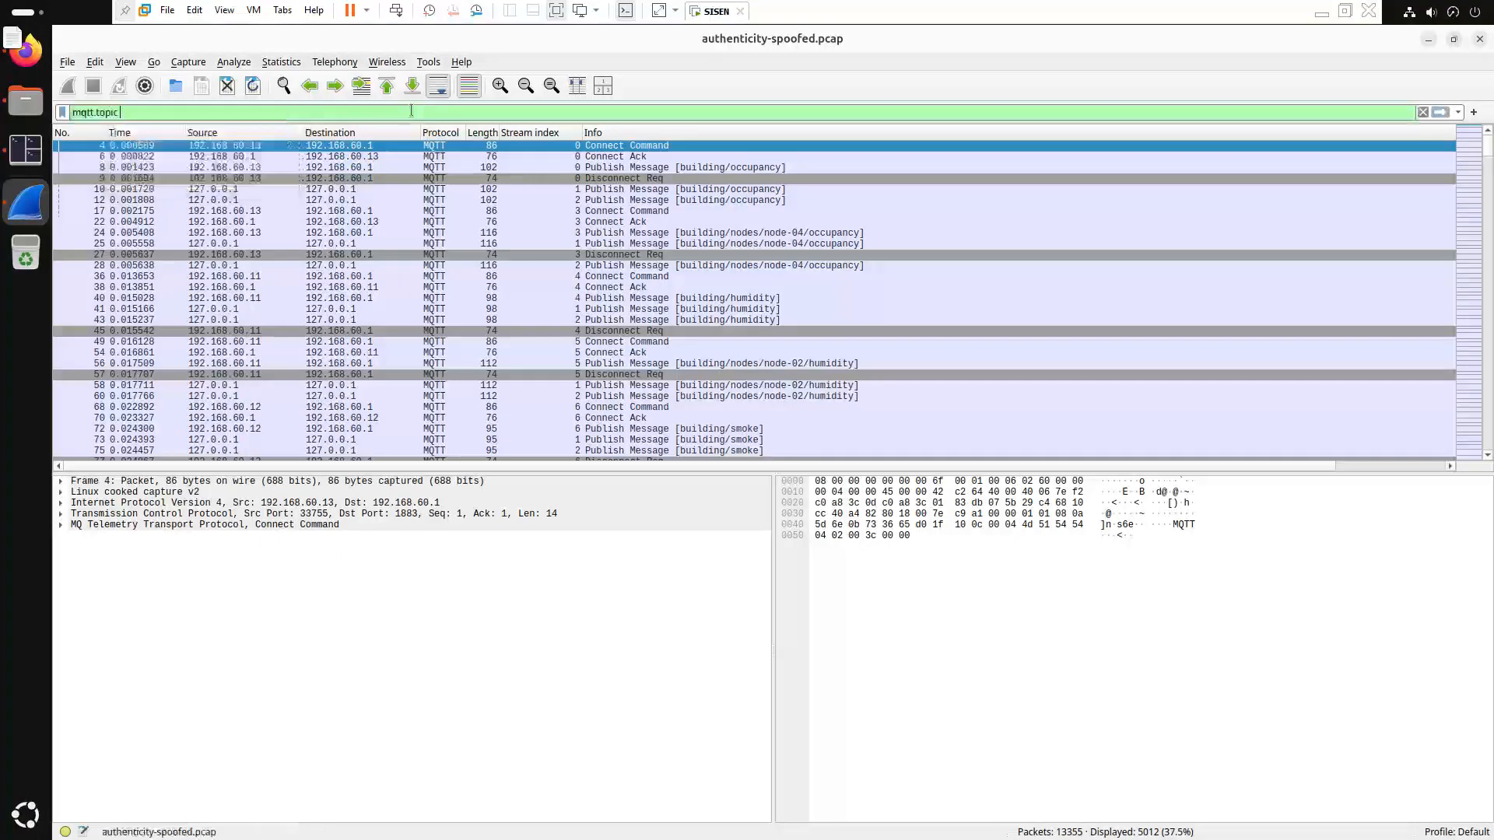
type("contains")
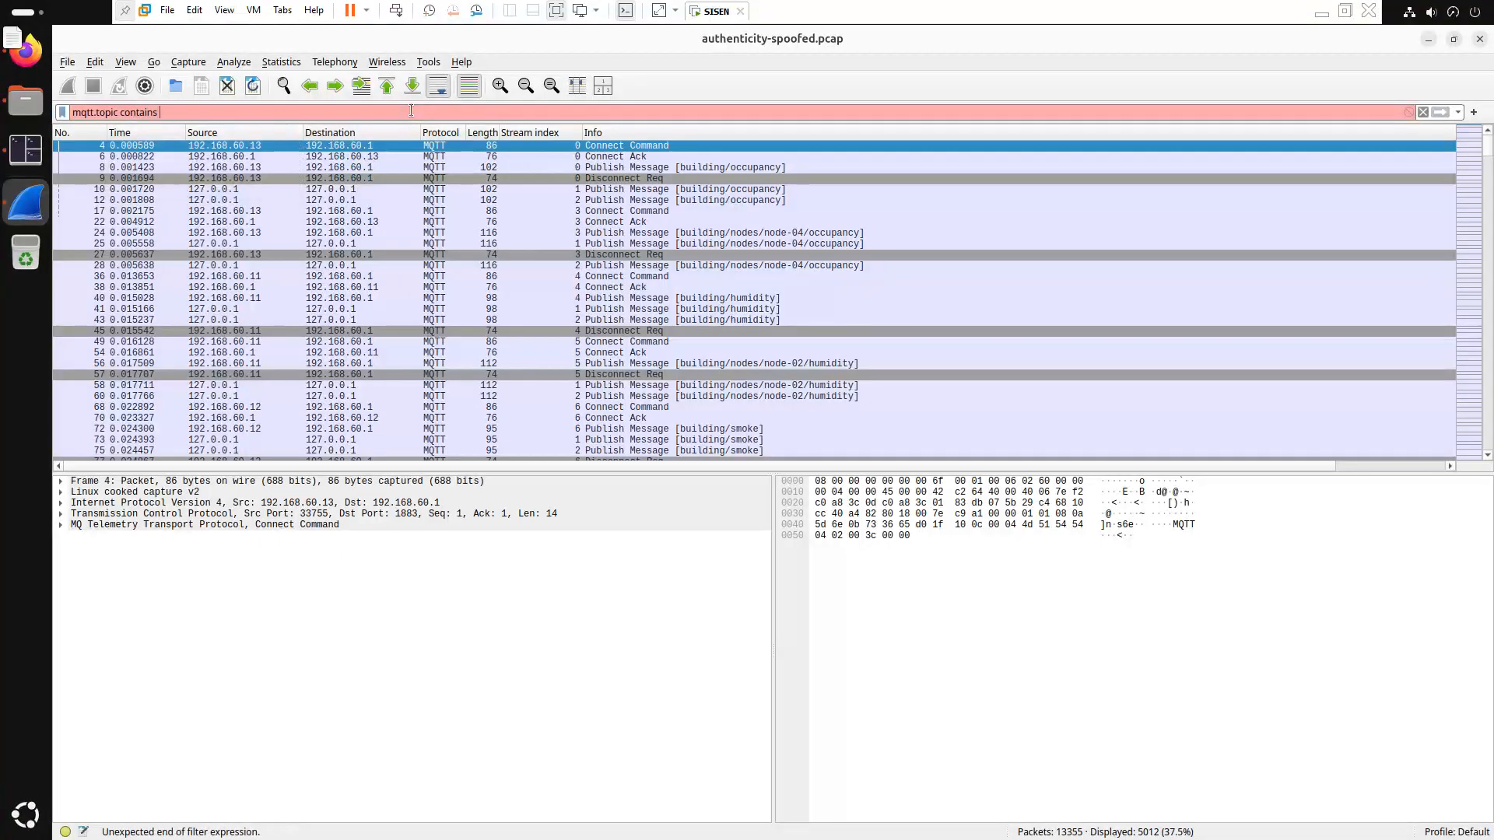
key("BackSpace")
key("BackSpace")
key("BackSpace")
key("BackSpace")
key("BackSpace")
key("BackSpace")
key("BackSpace")
key("BackSpace")
type("conta")
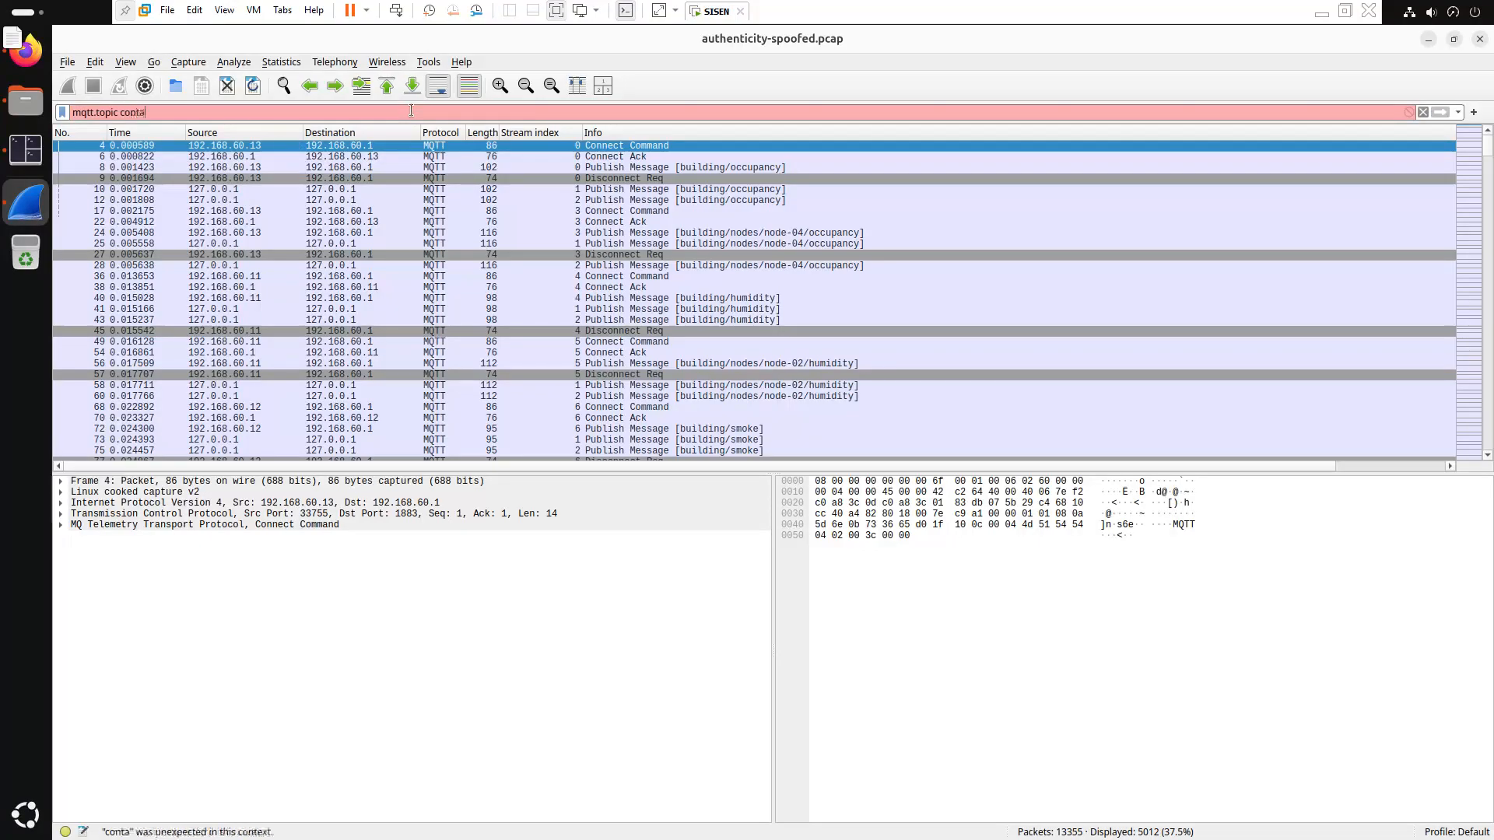
type("ins ")
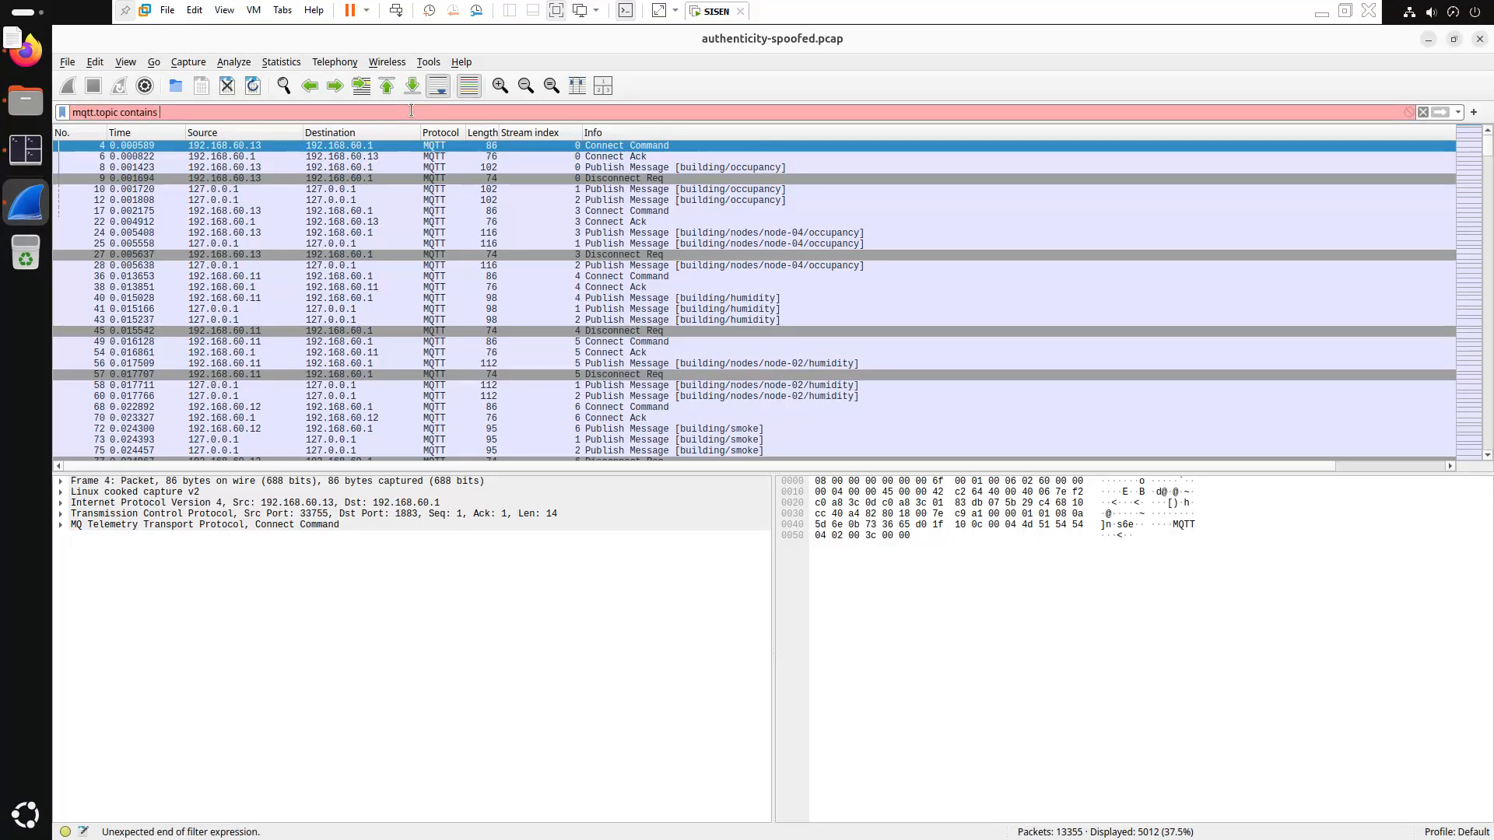
type("\"building\"")
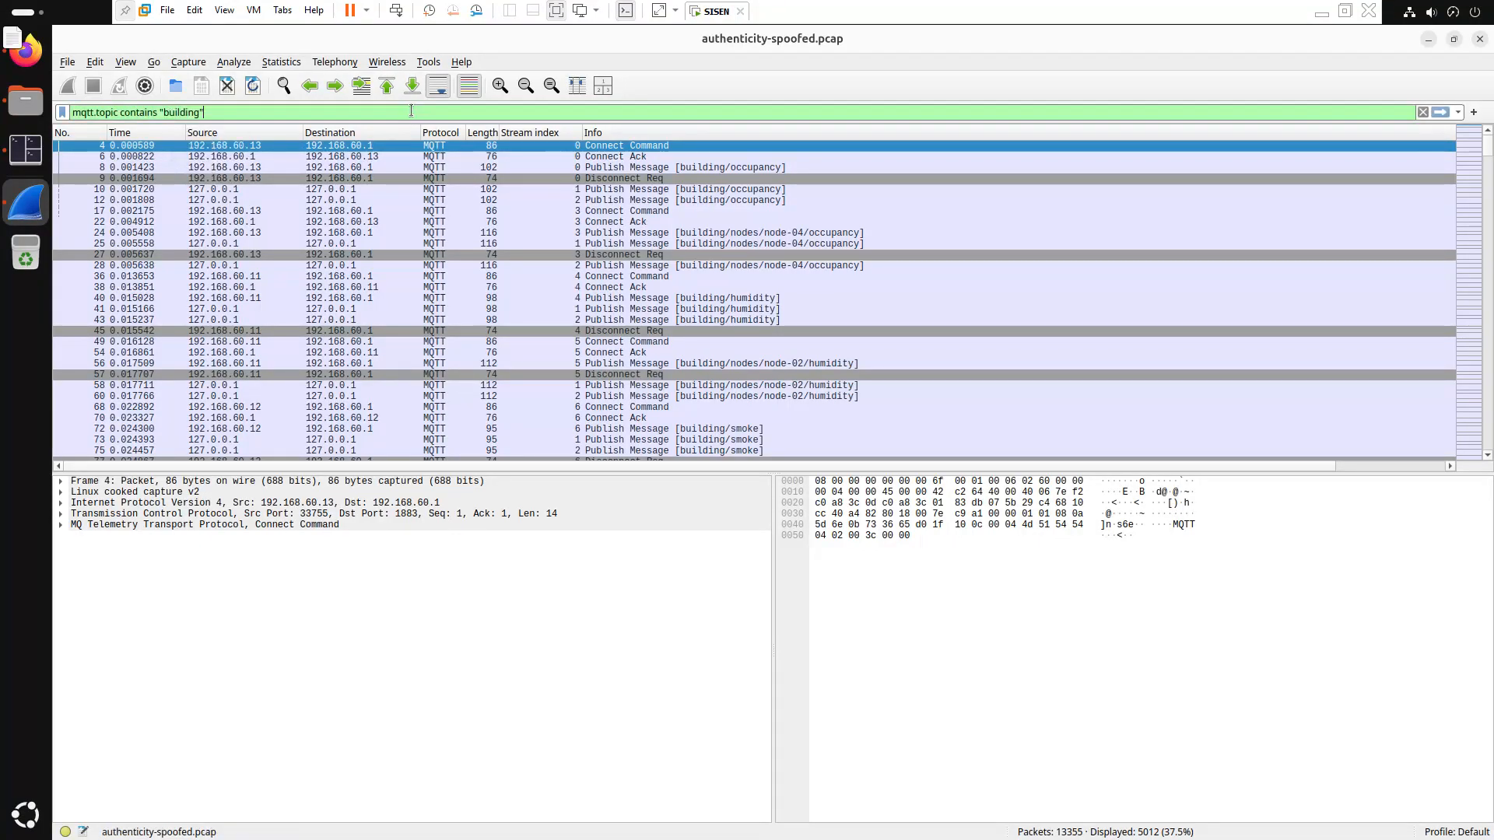
key("Return")
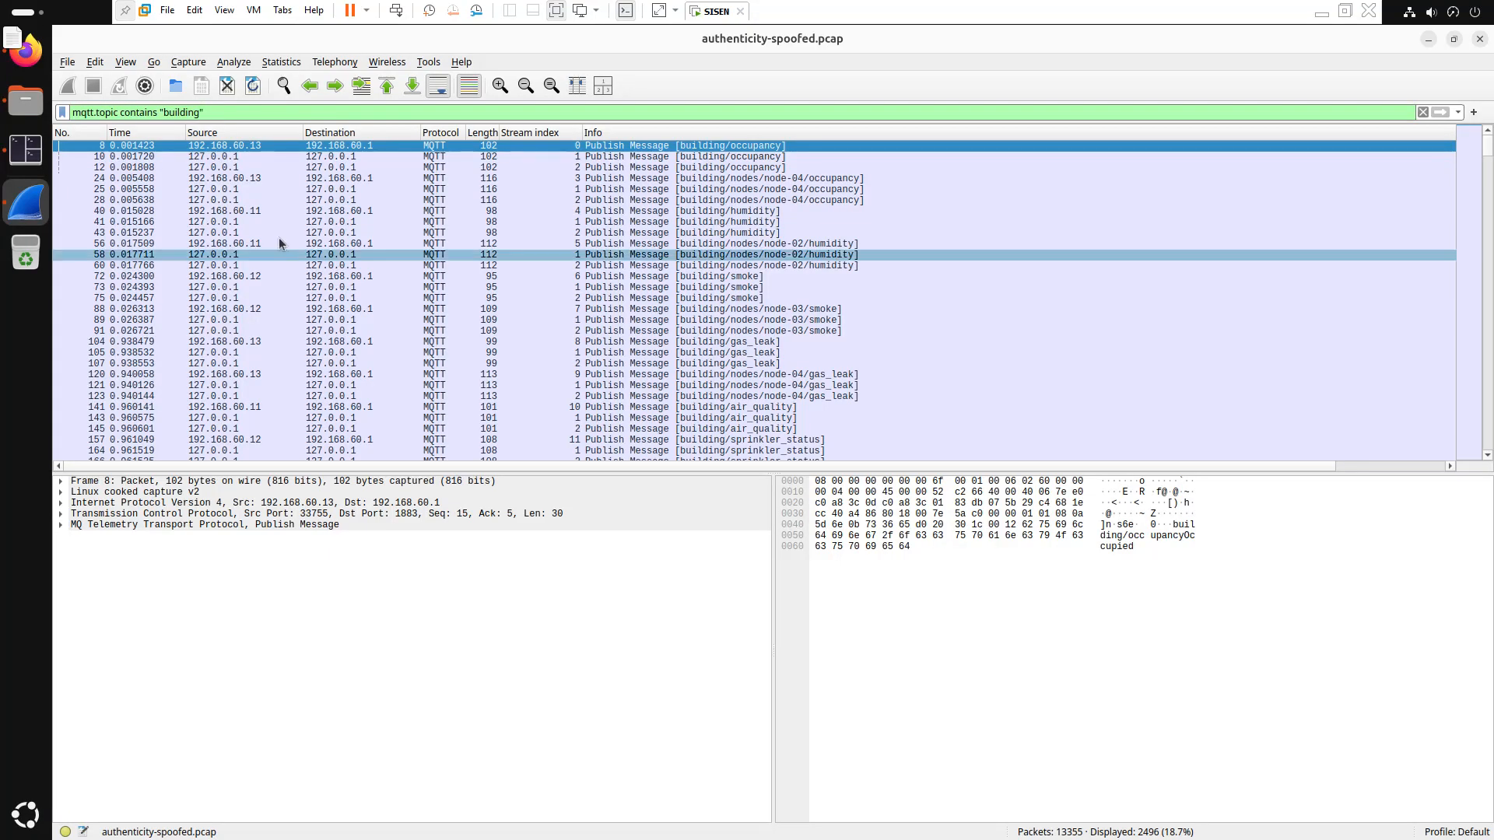
Replace the display filter with mqtt.msgtype == 3 to list only publish messages
triple_click(217, 110)
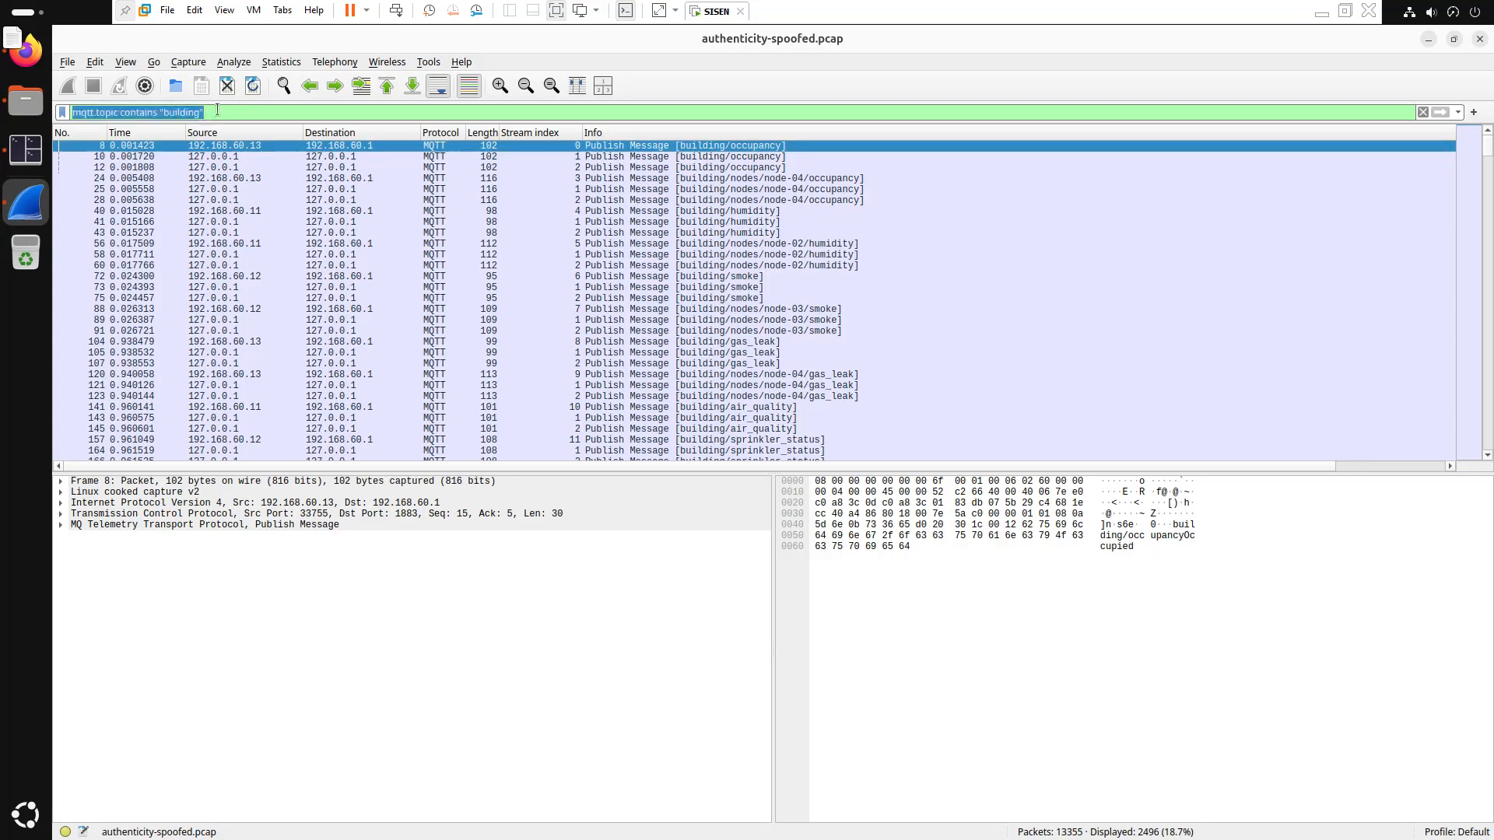
type("mq")
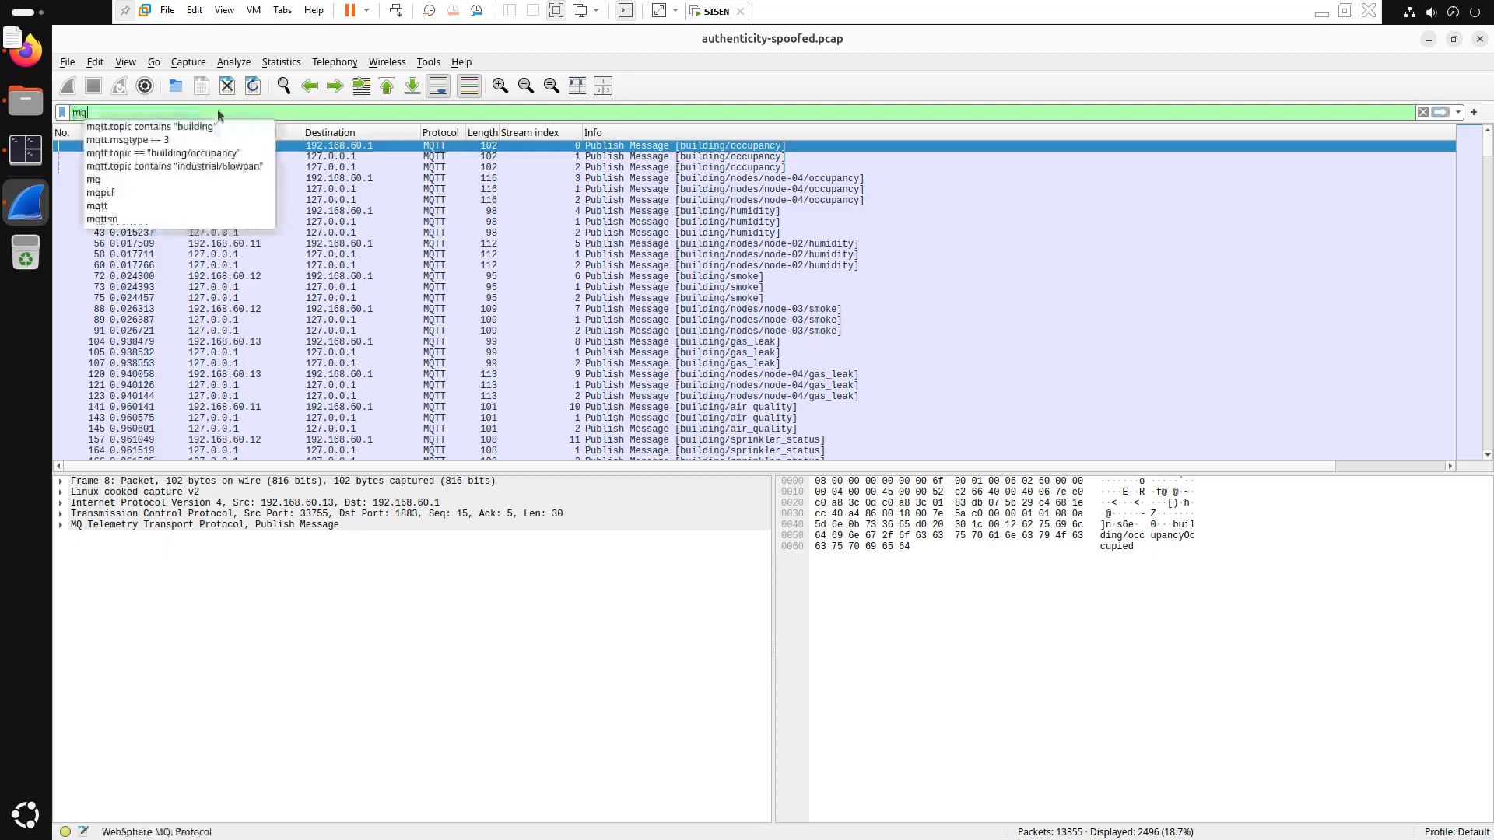
type("tt.msq")
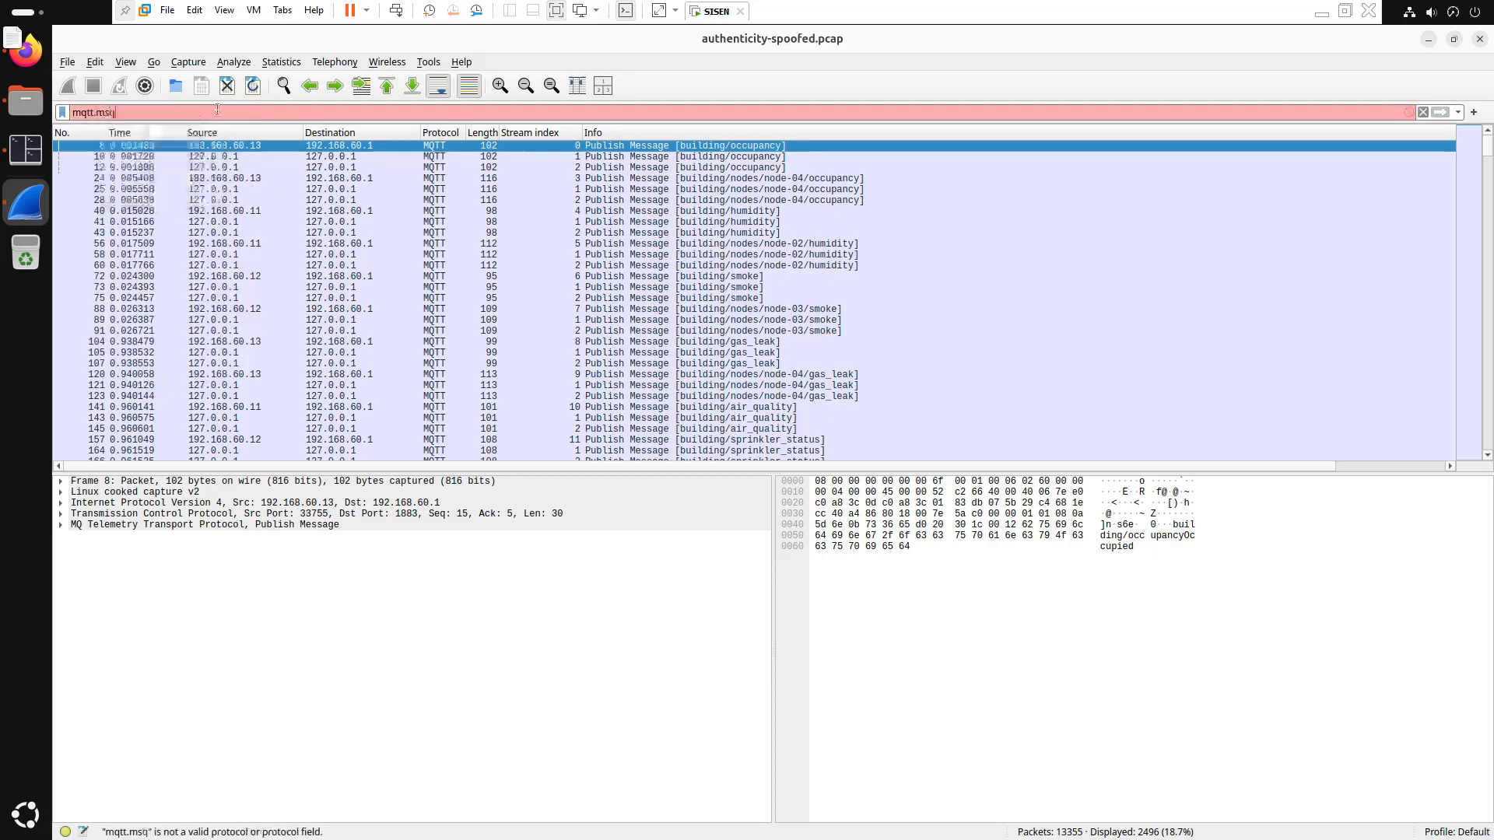
key("BackSpace")
type("gtype == 3")
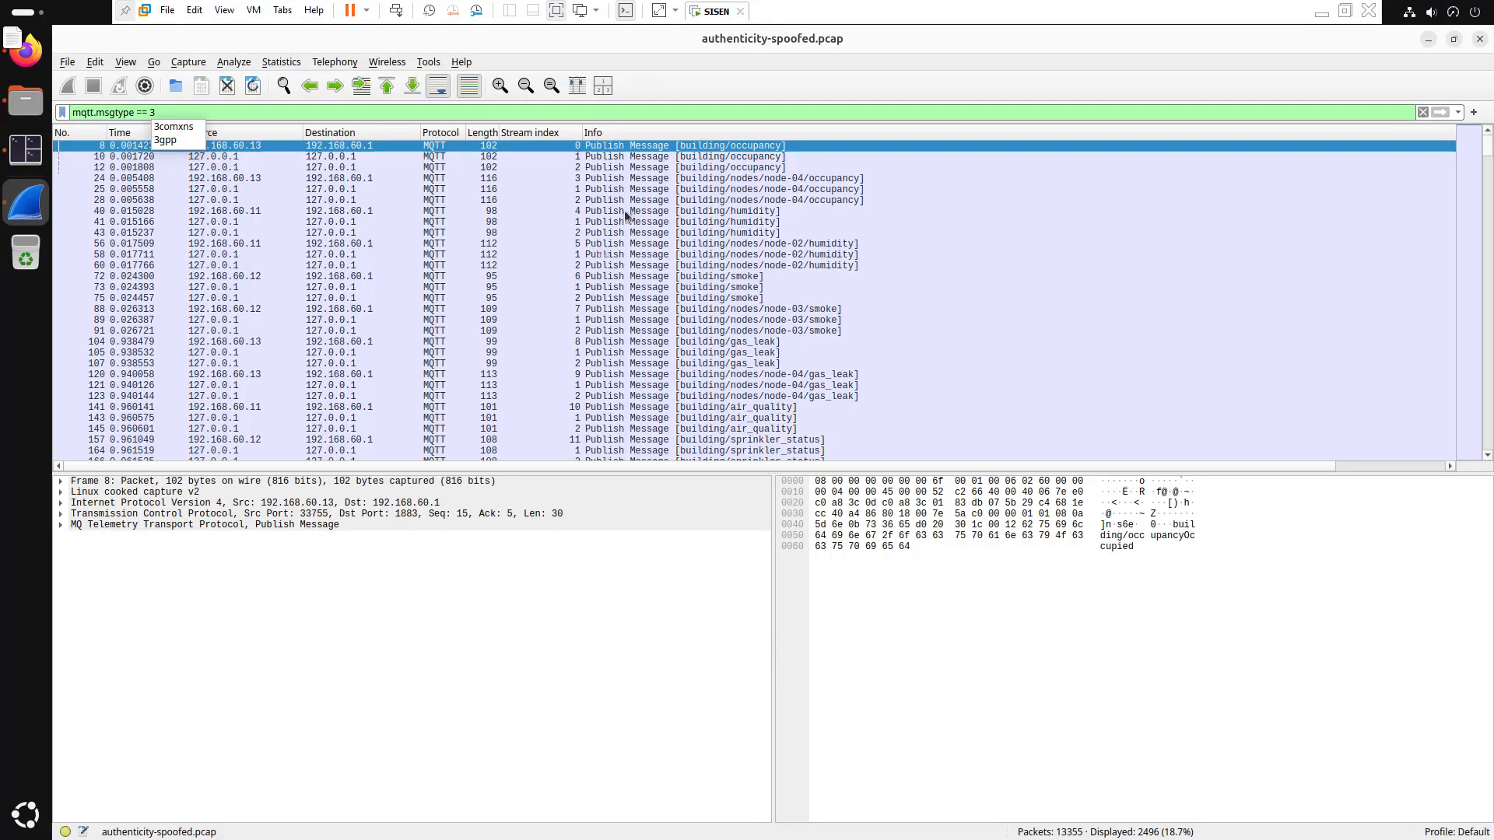
Hide the Stream index column from the packet list
left_click(535, 132)
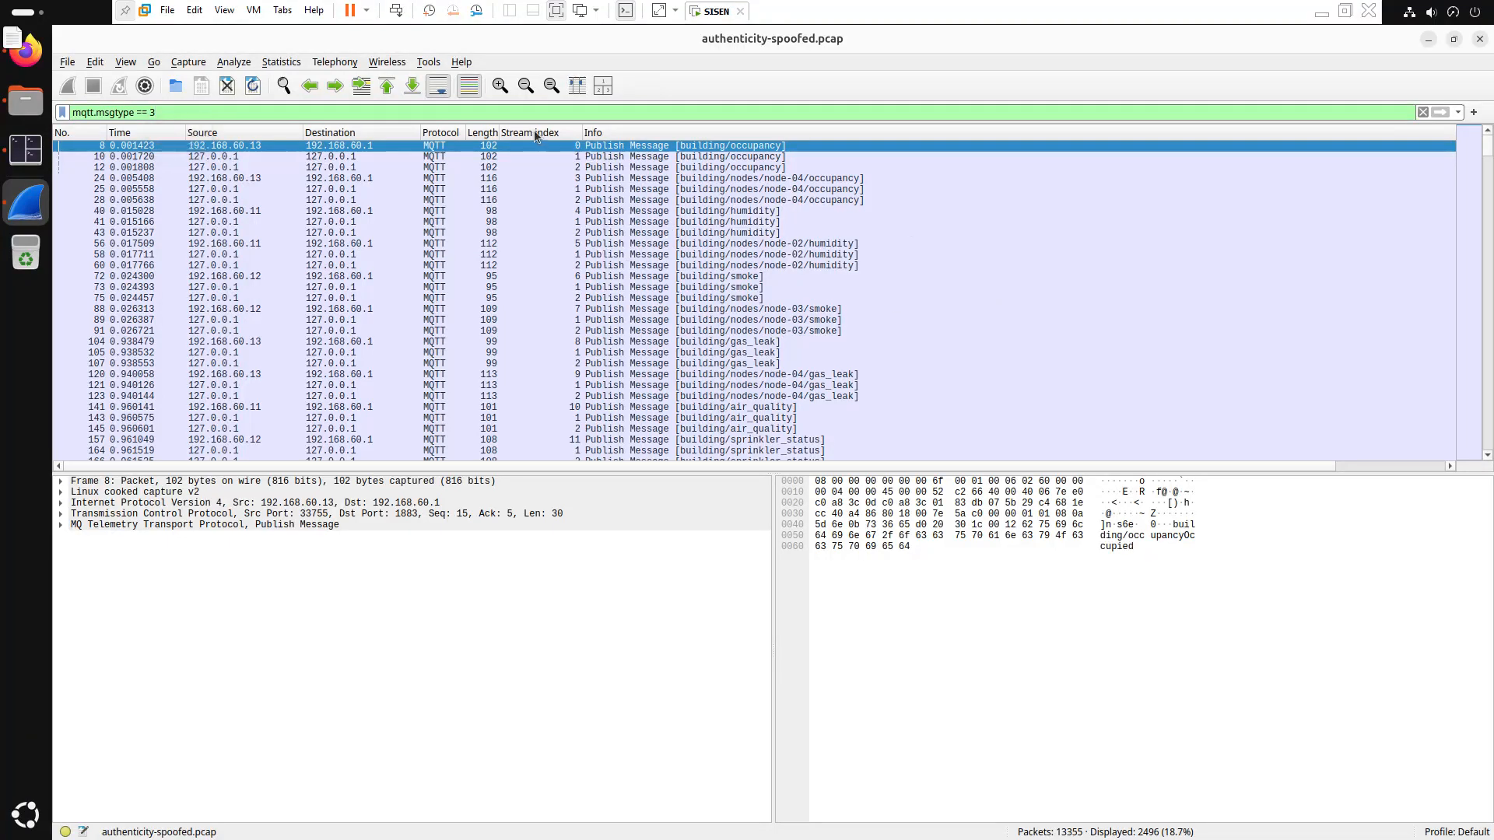
right_click(535, 136)
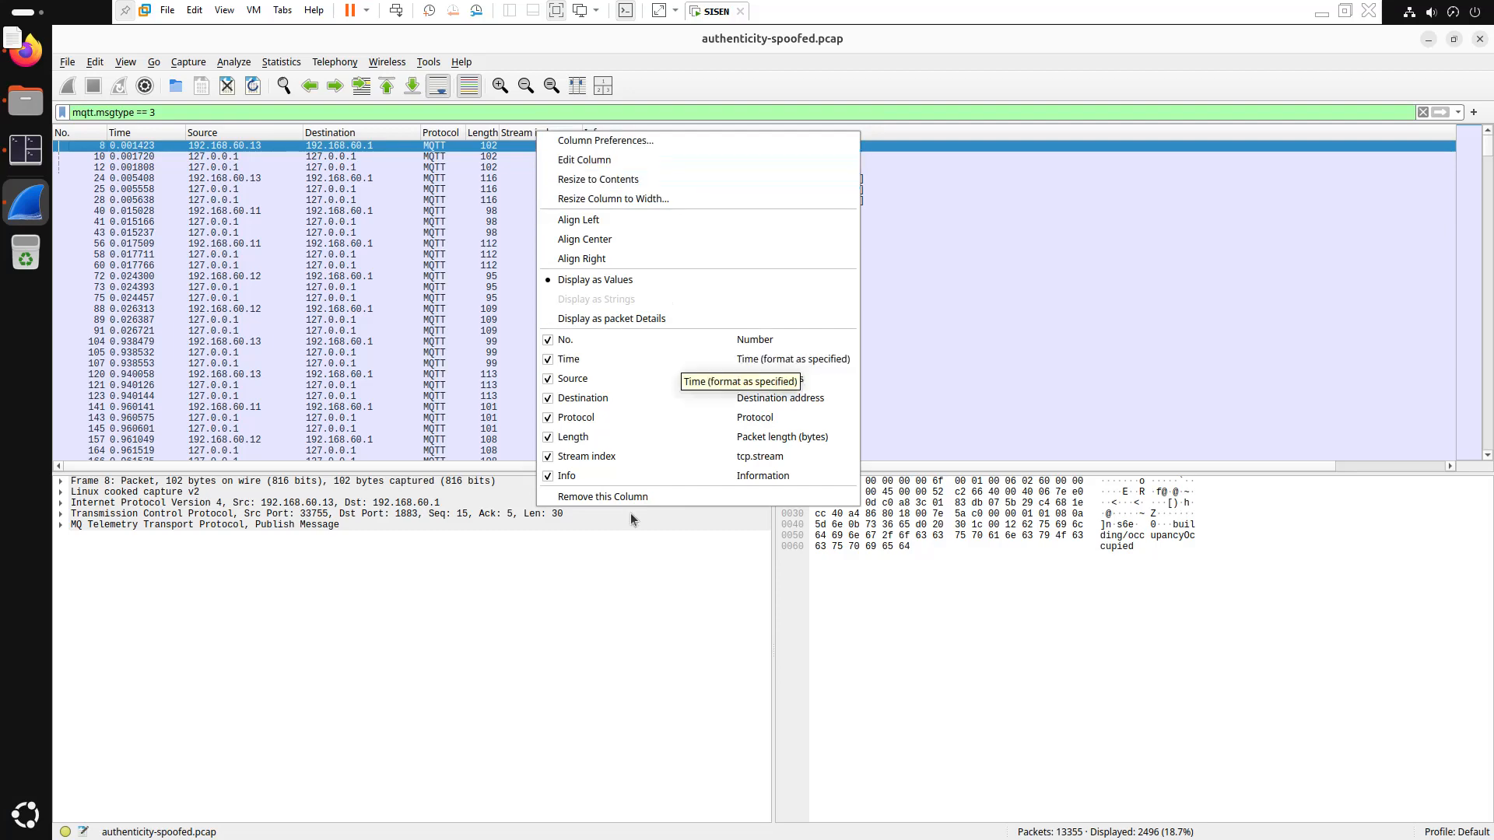
left_click(549, 459)
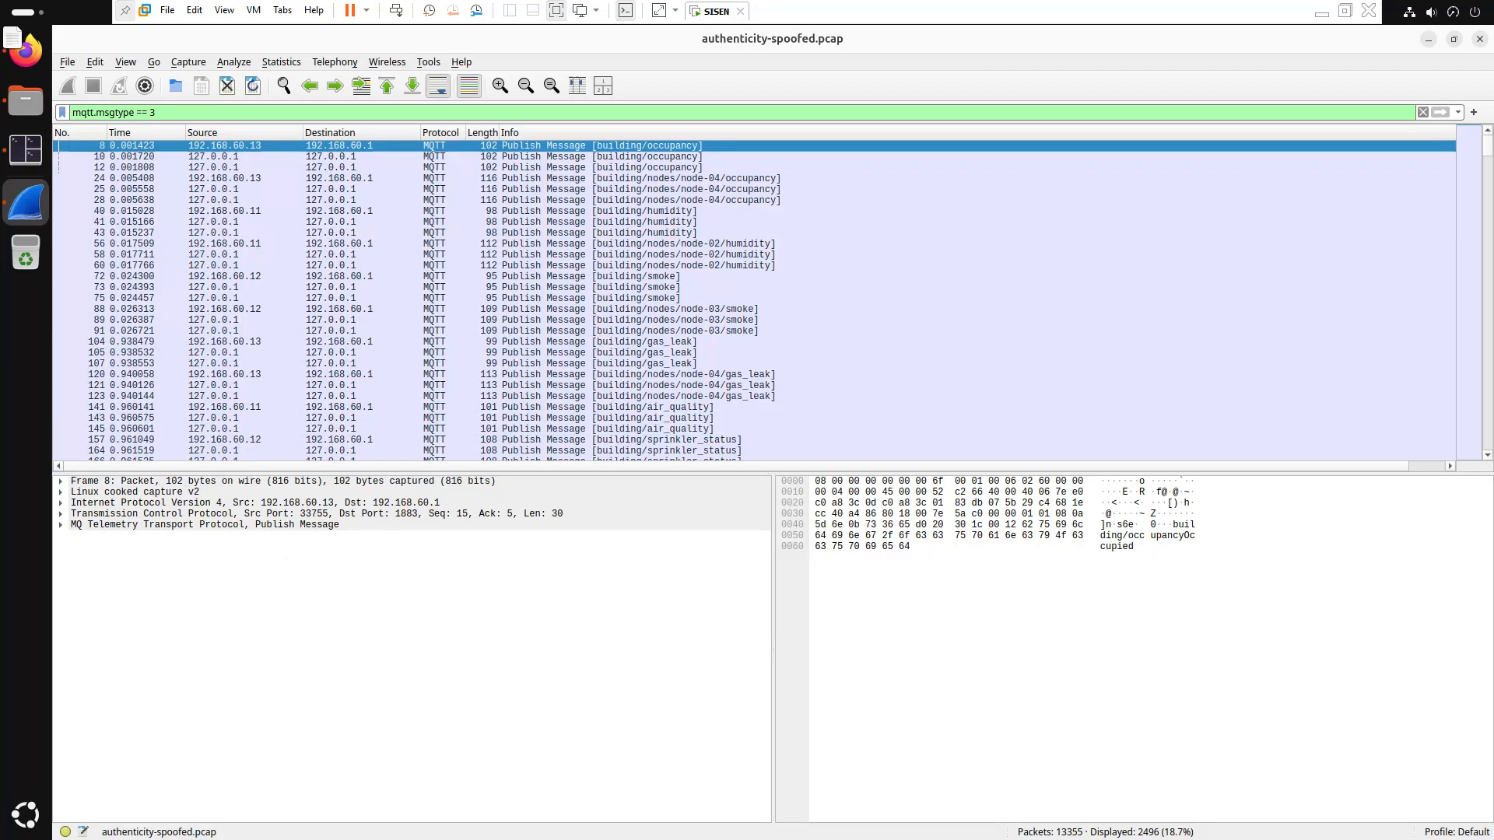
Expand frame 8's MQTT details and inspect its occupancy message payload
left_click(67, 529)
left_click(63, 525)
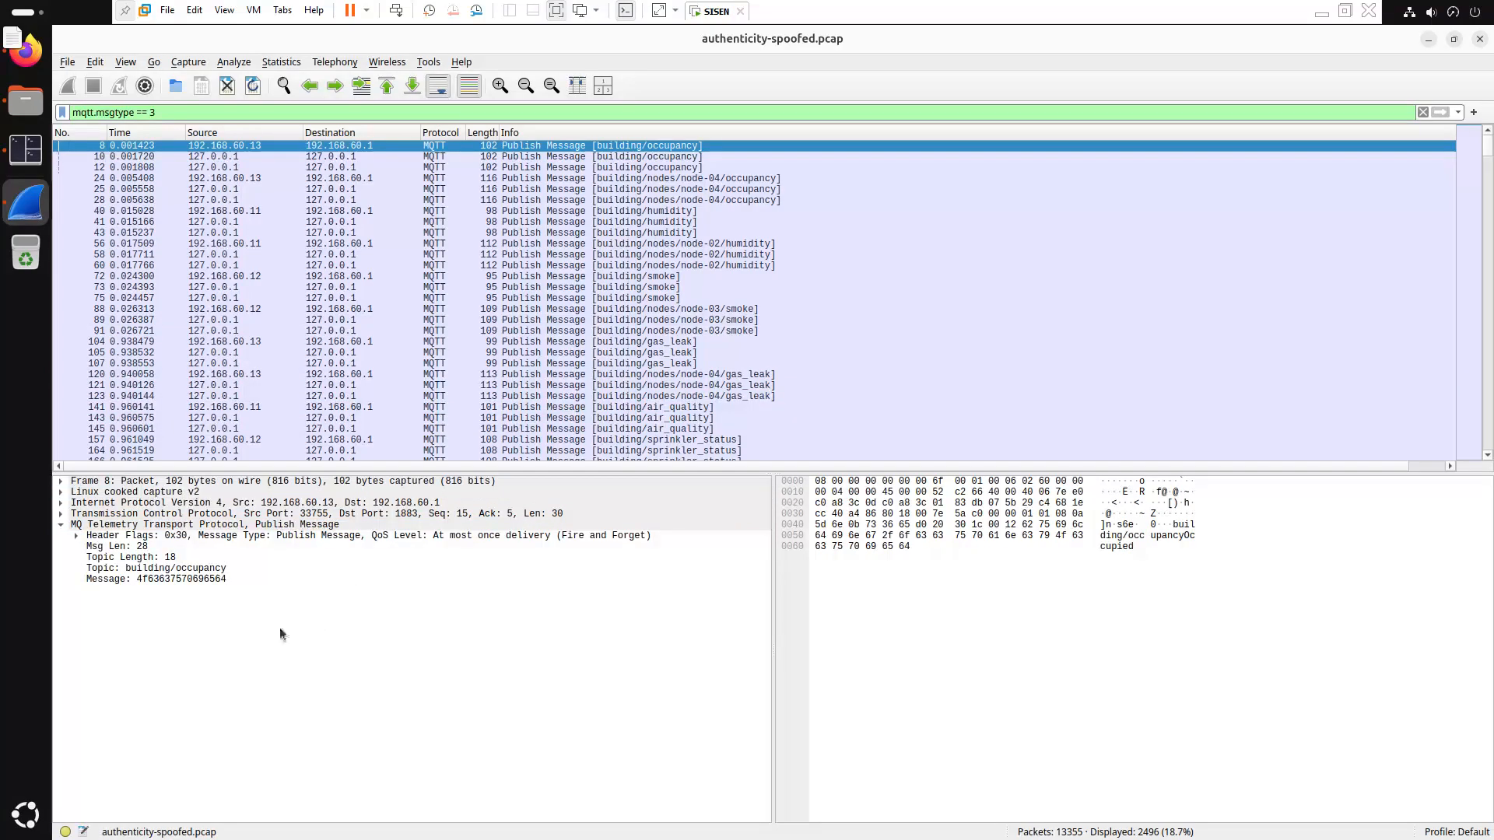
left_click(146, 579)
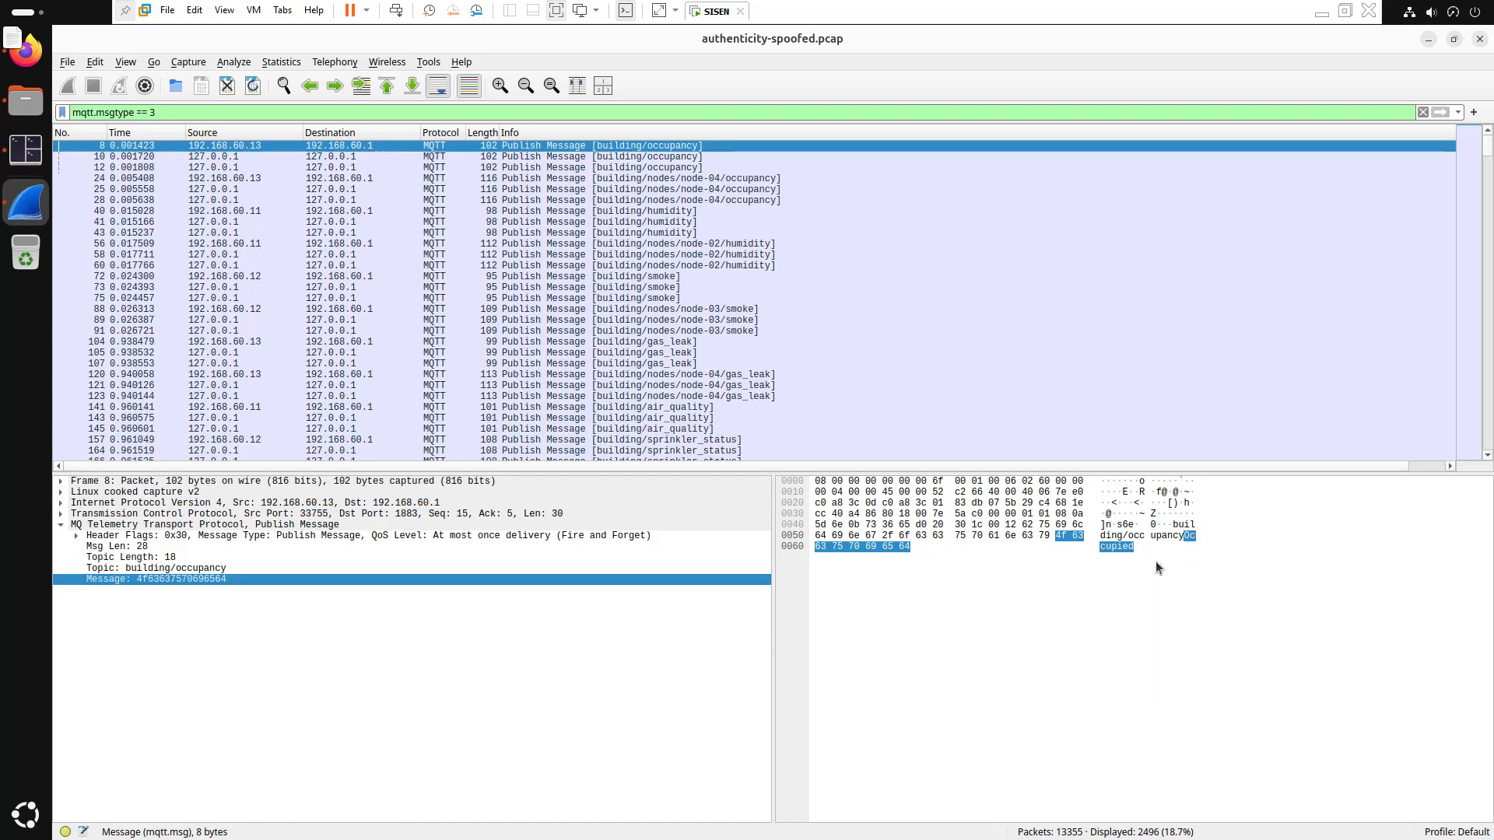
Inspect packet 43's humidity payload 35342e3835 and topic, then select gas_leak packet 104
left_click(377, 233)
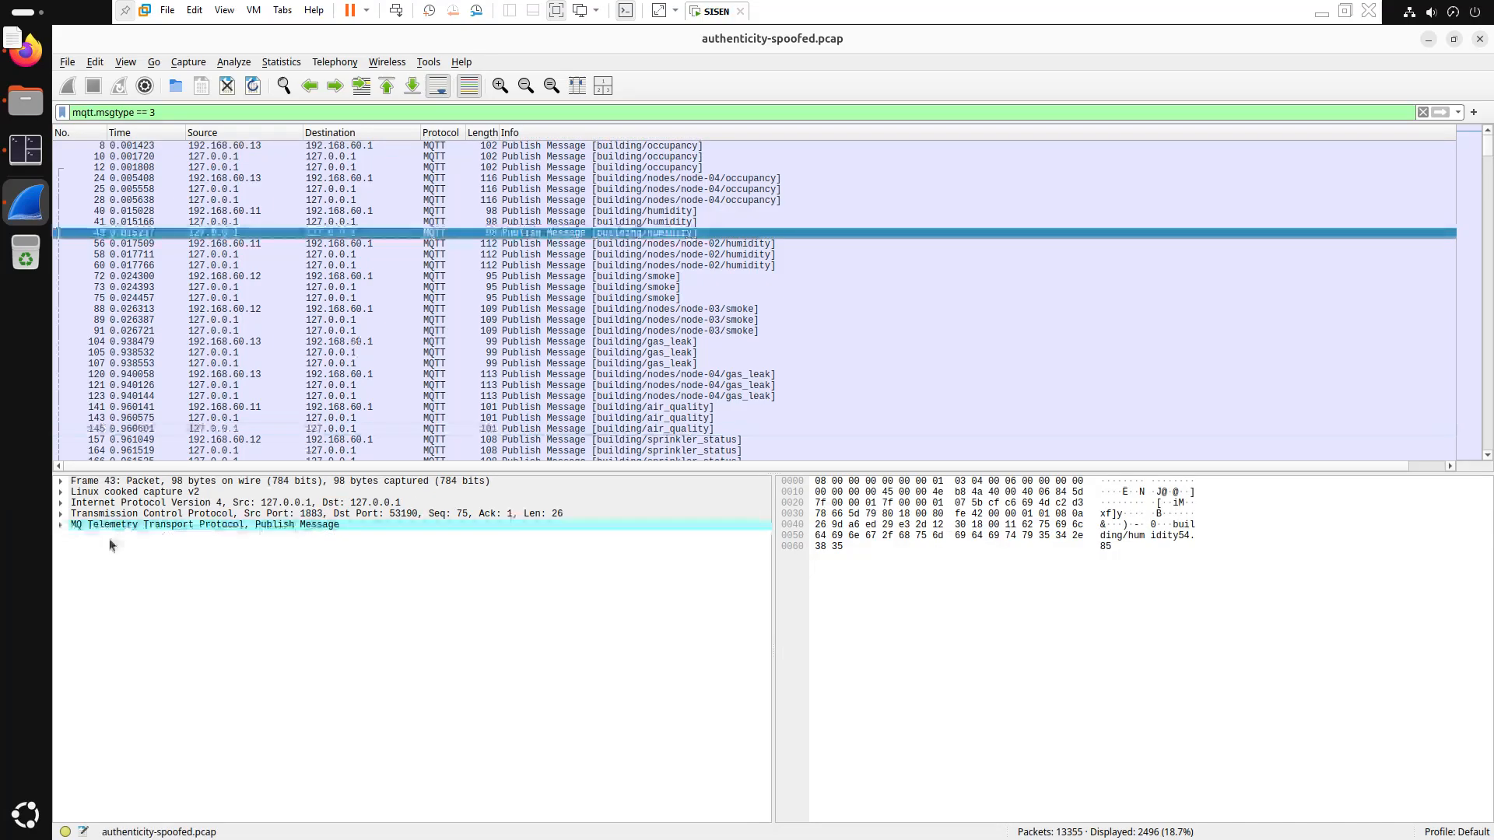
left_click(62, 525)
left_click(155, 591)
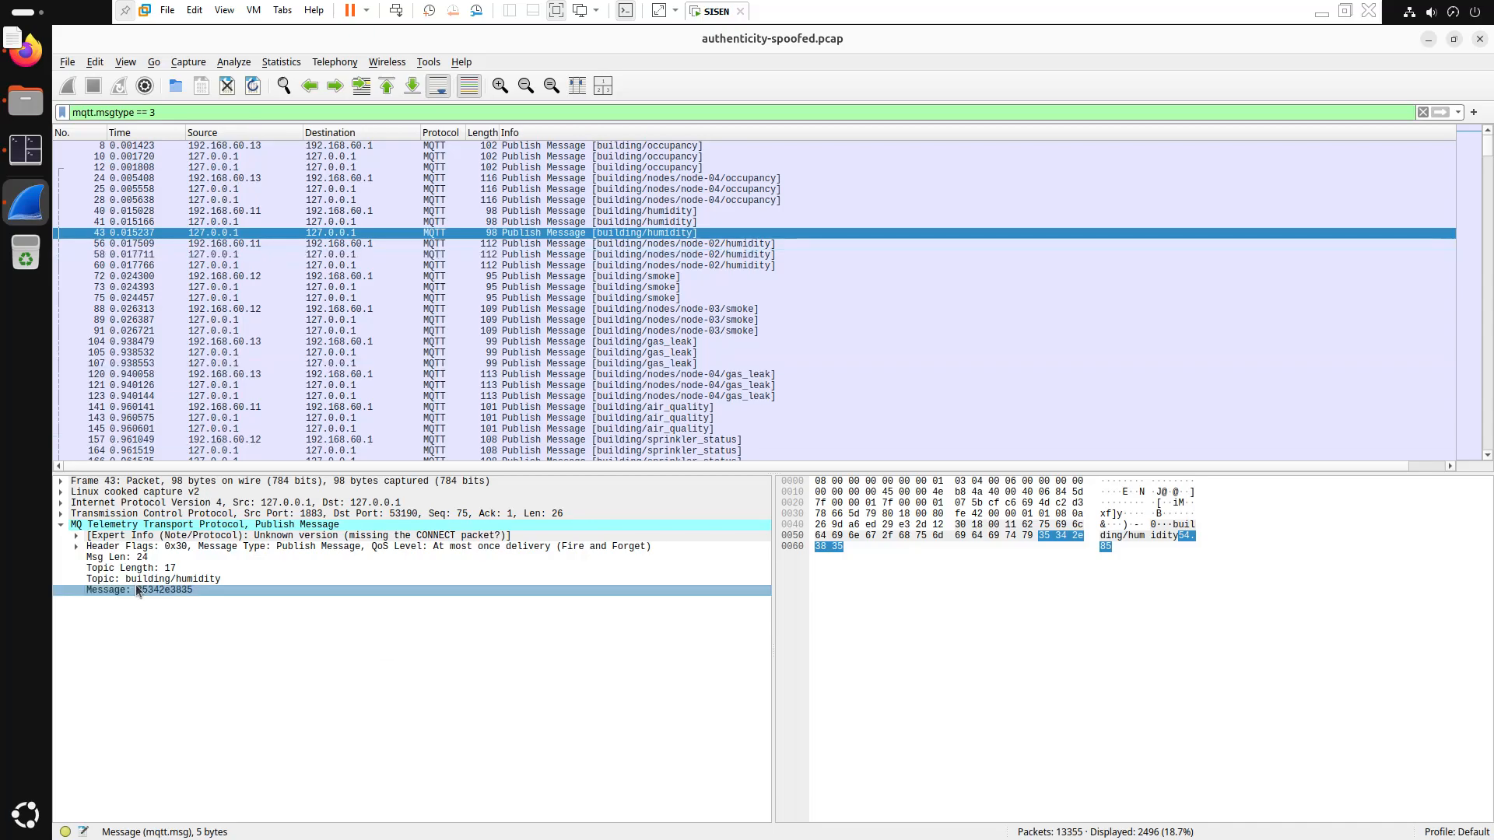
left_click(155, 581)
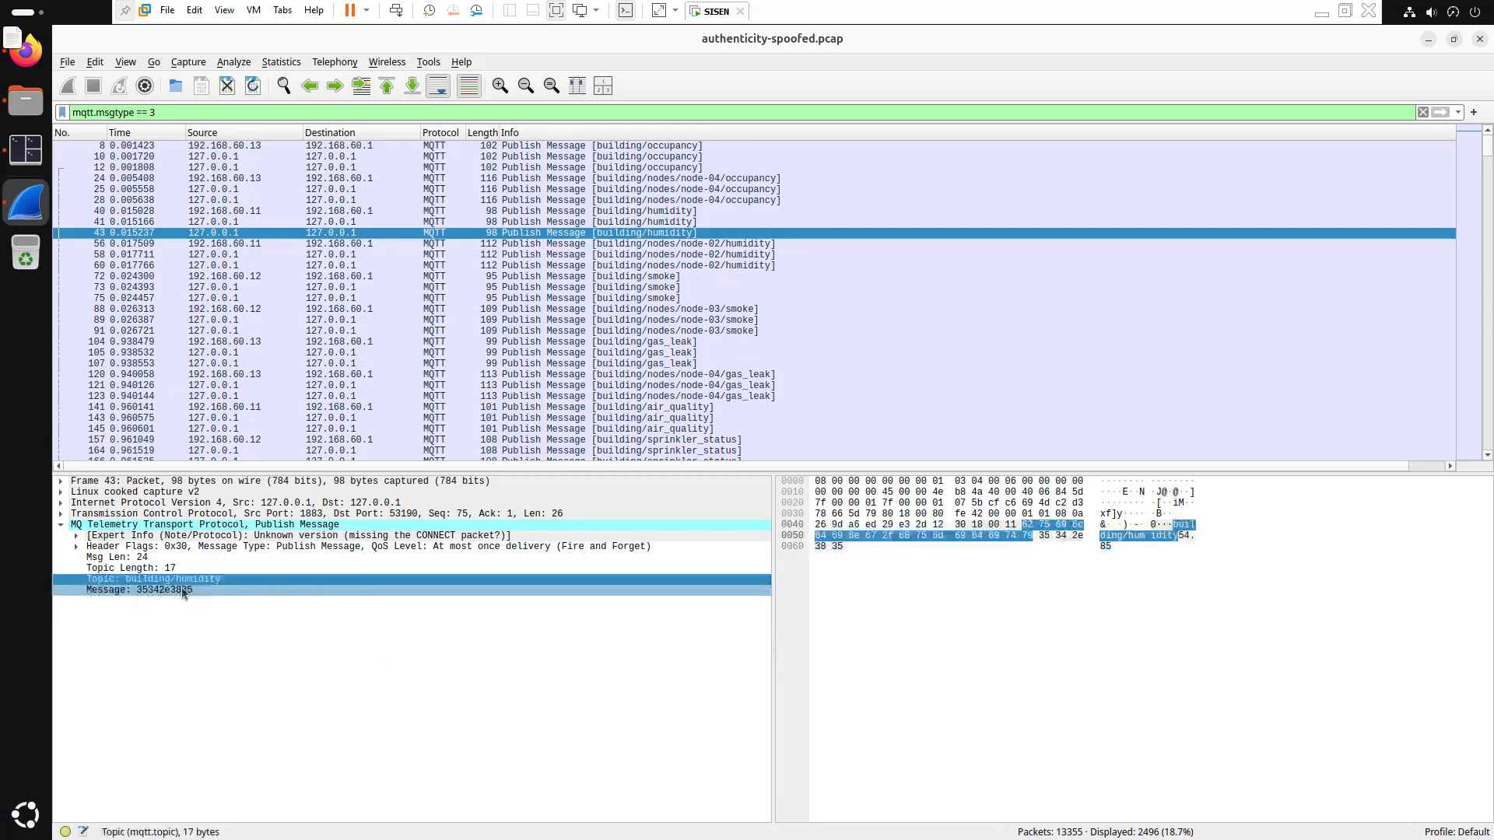
left_click(625, 342)
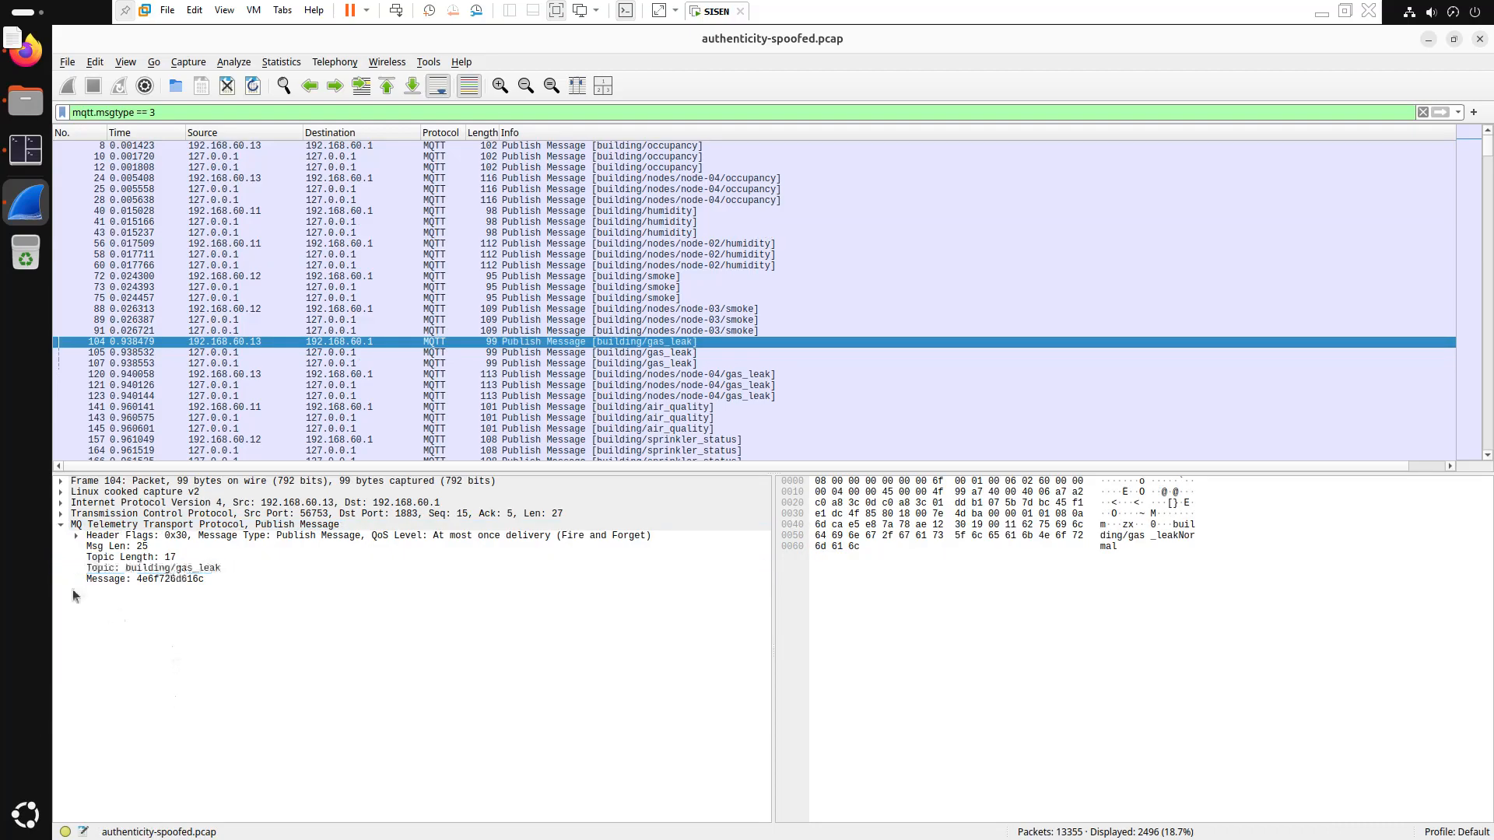
Filter on the selected topic, mqtt.topic == "building/gas_leak", and inspect the message field
right_click(161, 574)
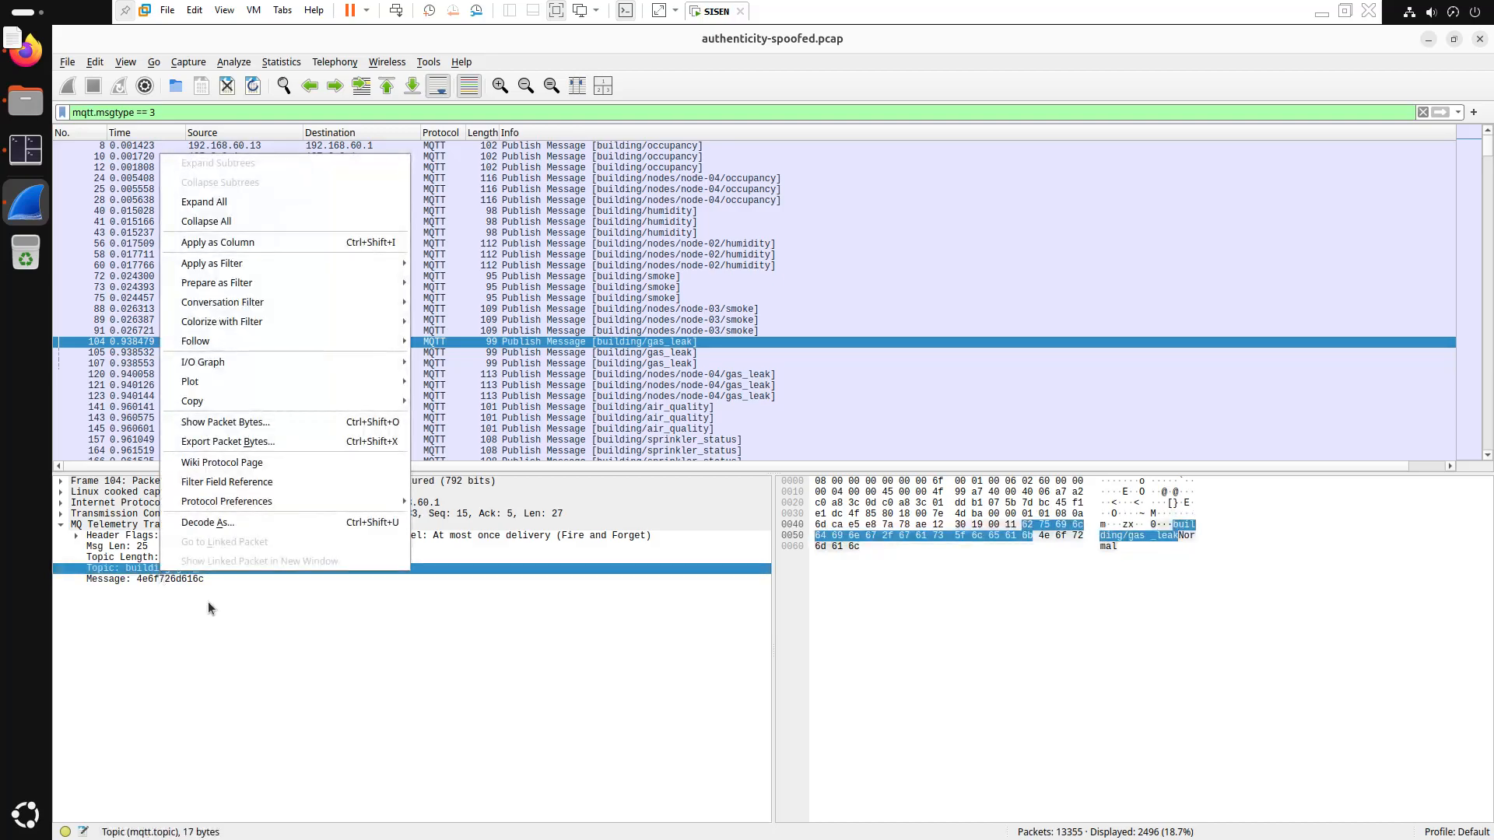
mouse_move(382, 272)
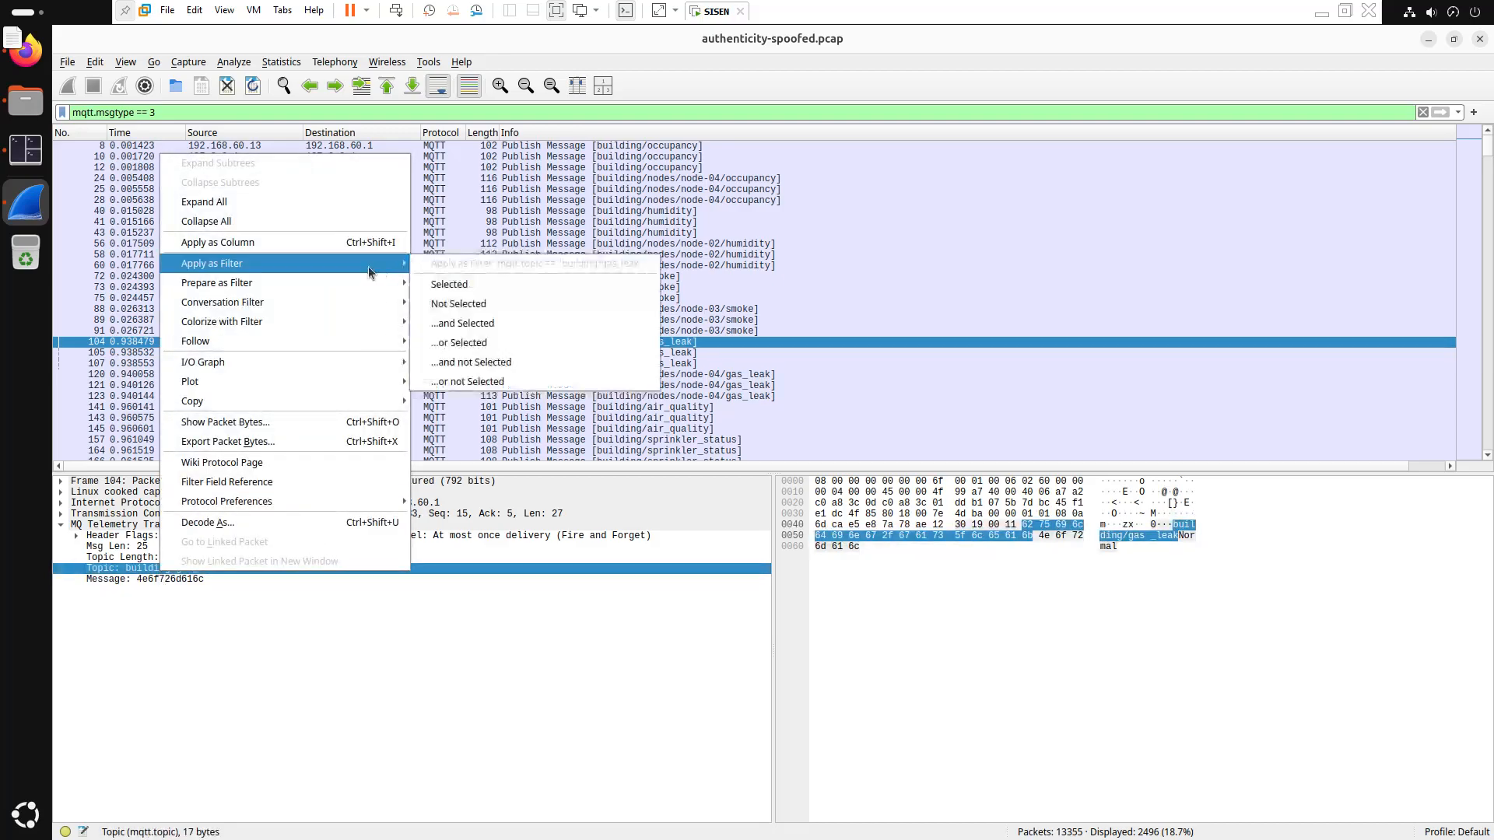
left_click(449, 285)
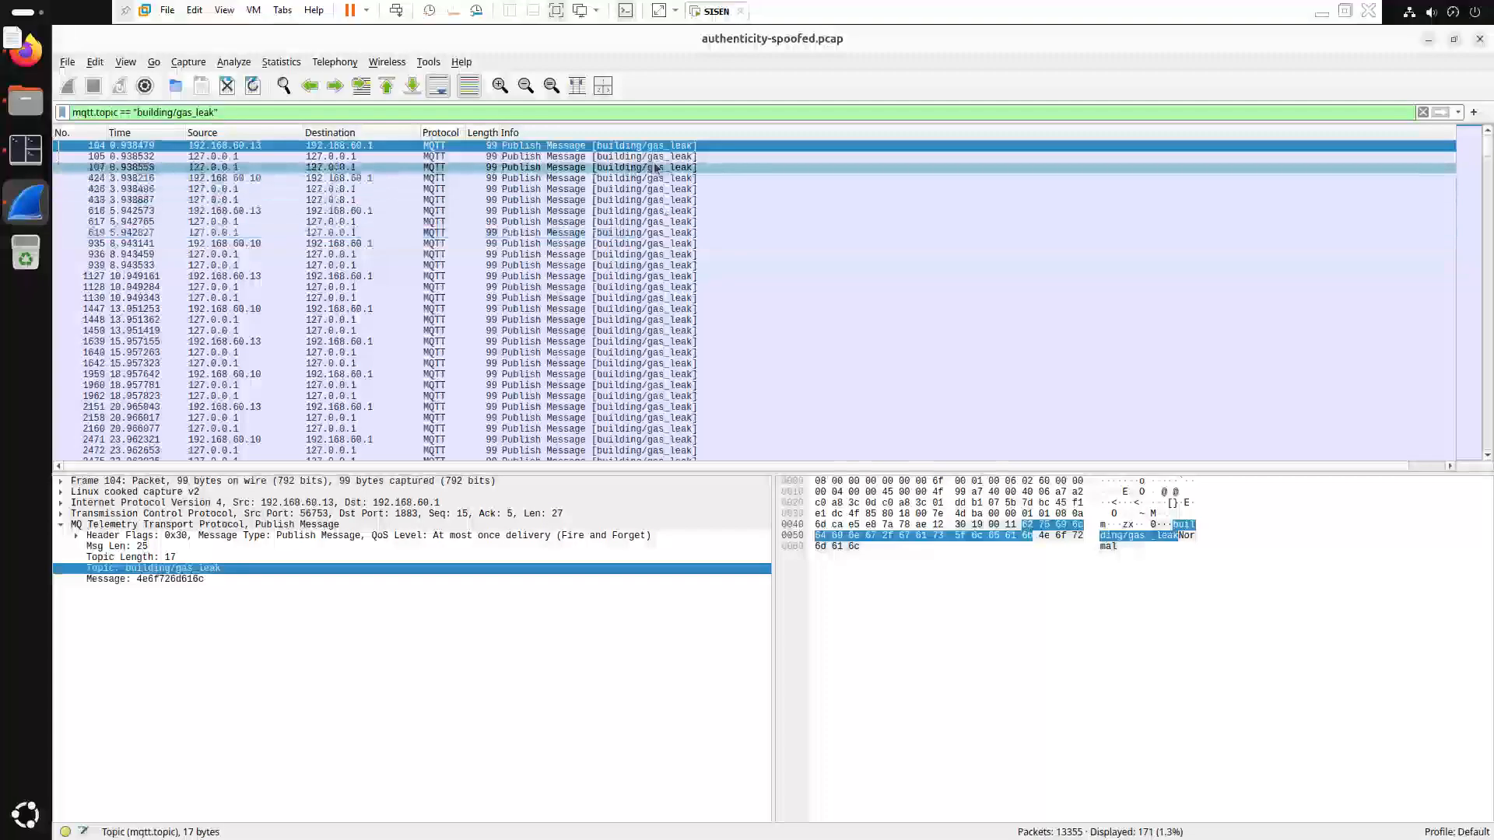
scroll(680, 374, "down", 3)
scroll(680, 374, "down", 20)
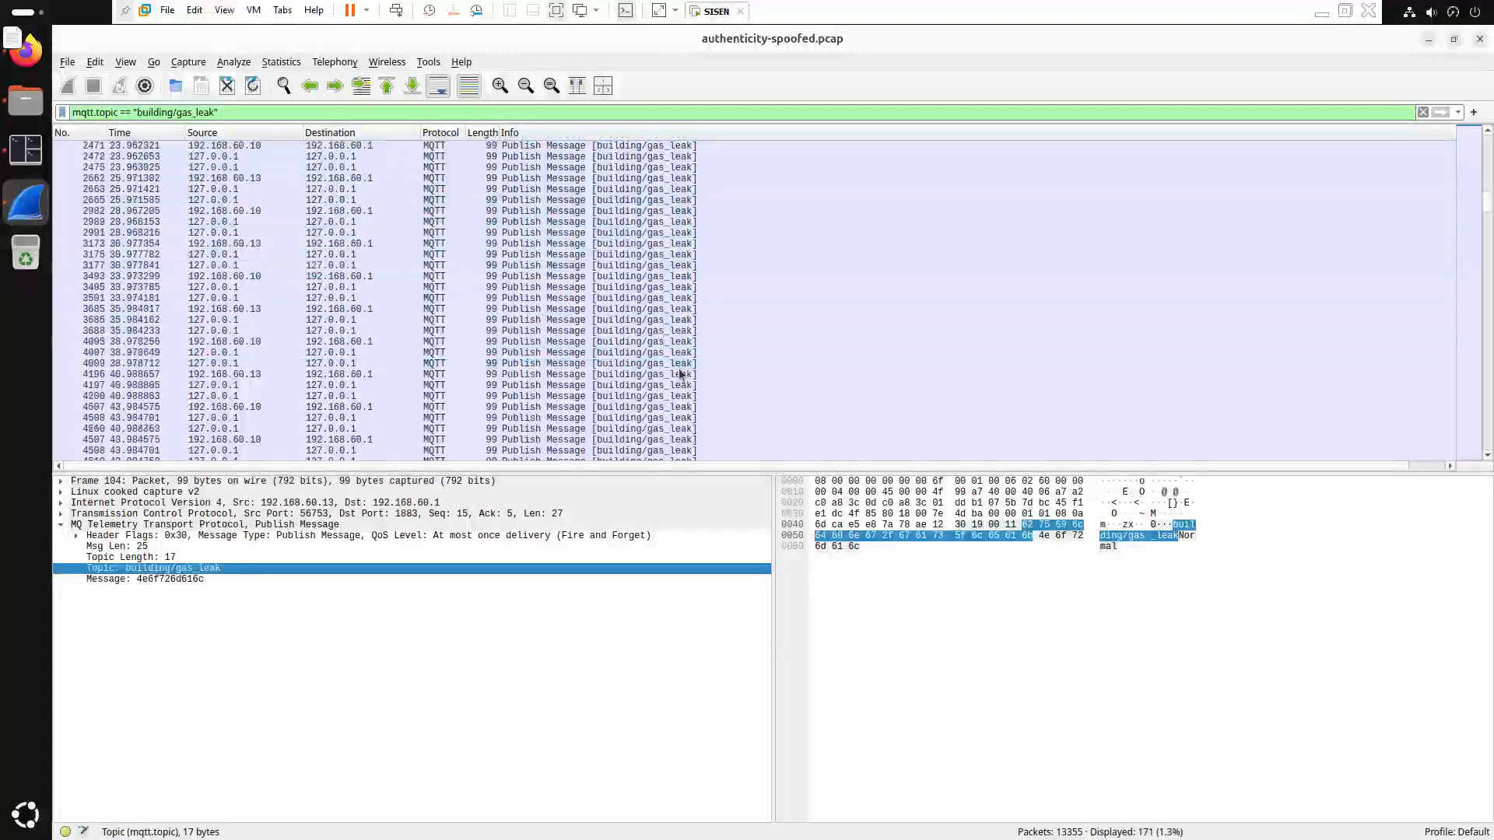
scroll(678, 380, "up", 20)
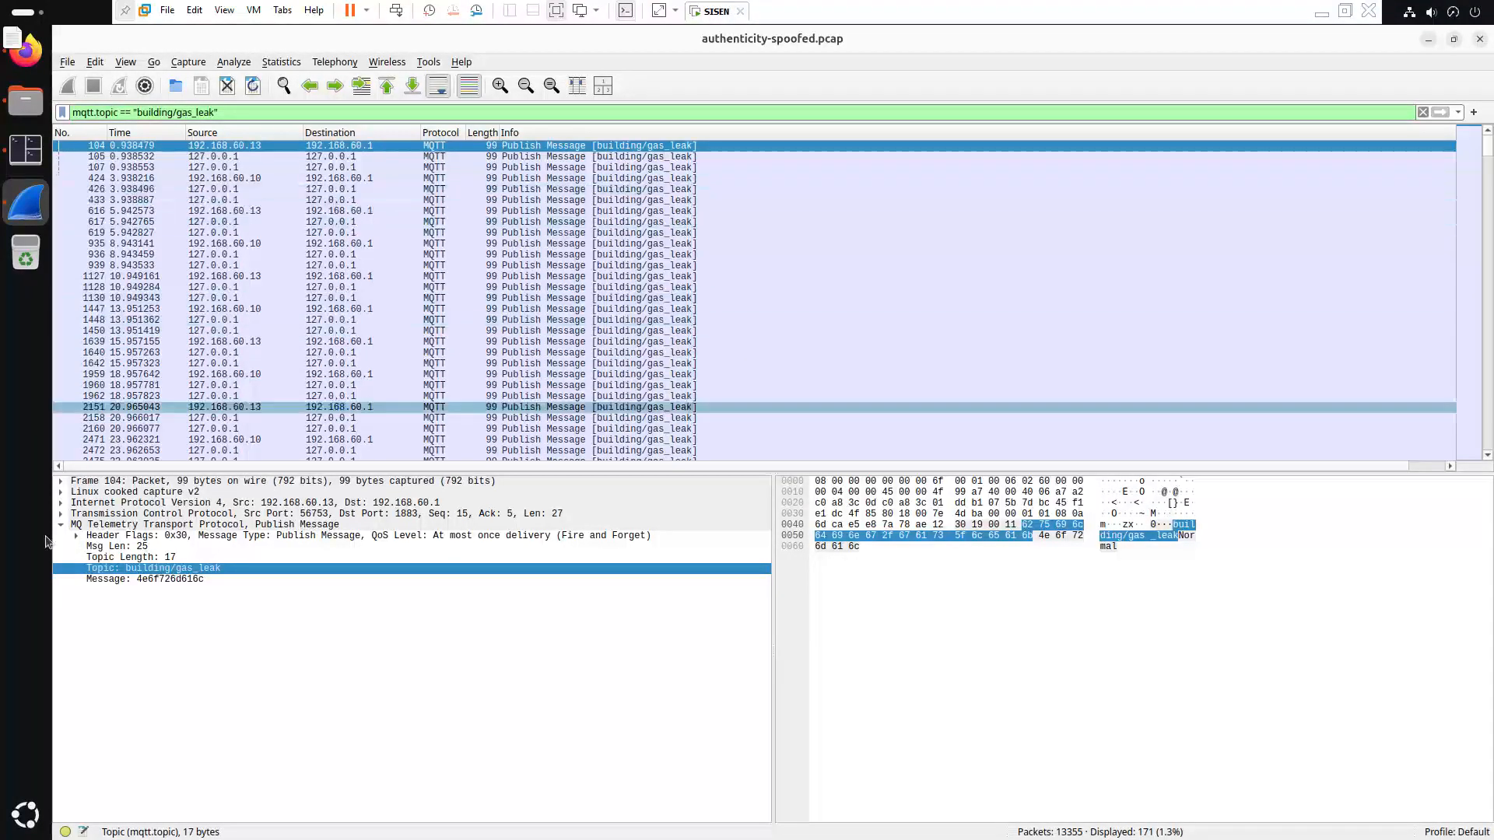
left_click(192, 579)
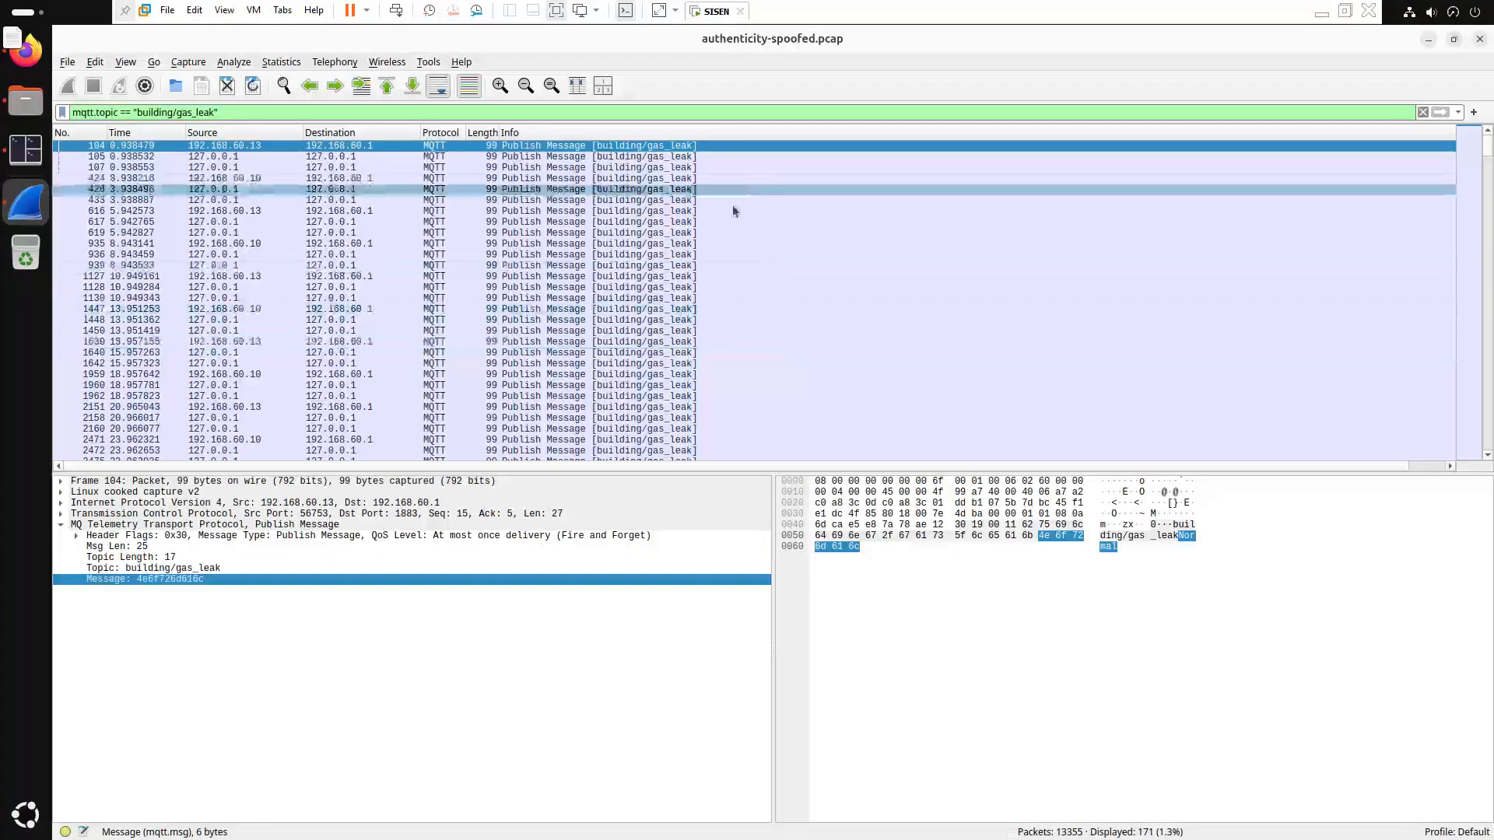
Step through gas_leak publishes from frame 105 to 105-byte frame 6280 reading "Gas detected"
left_click(668, 157)
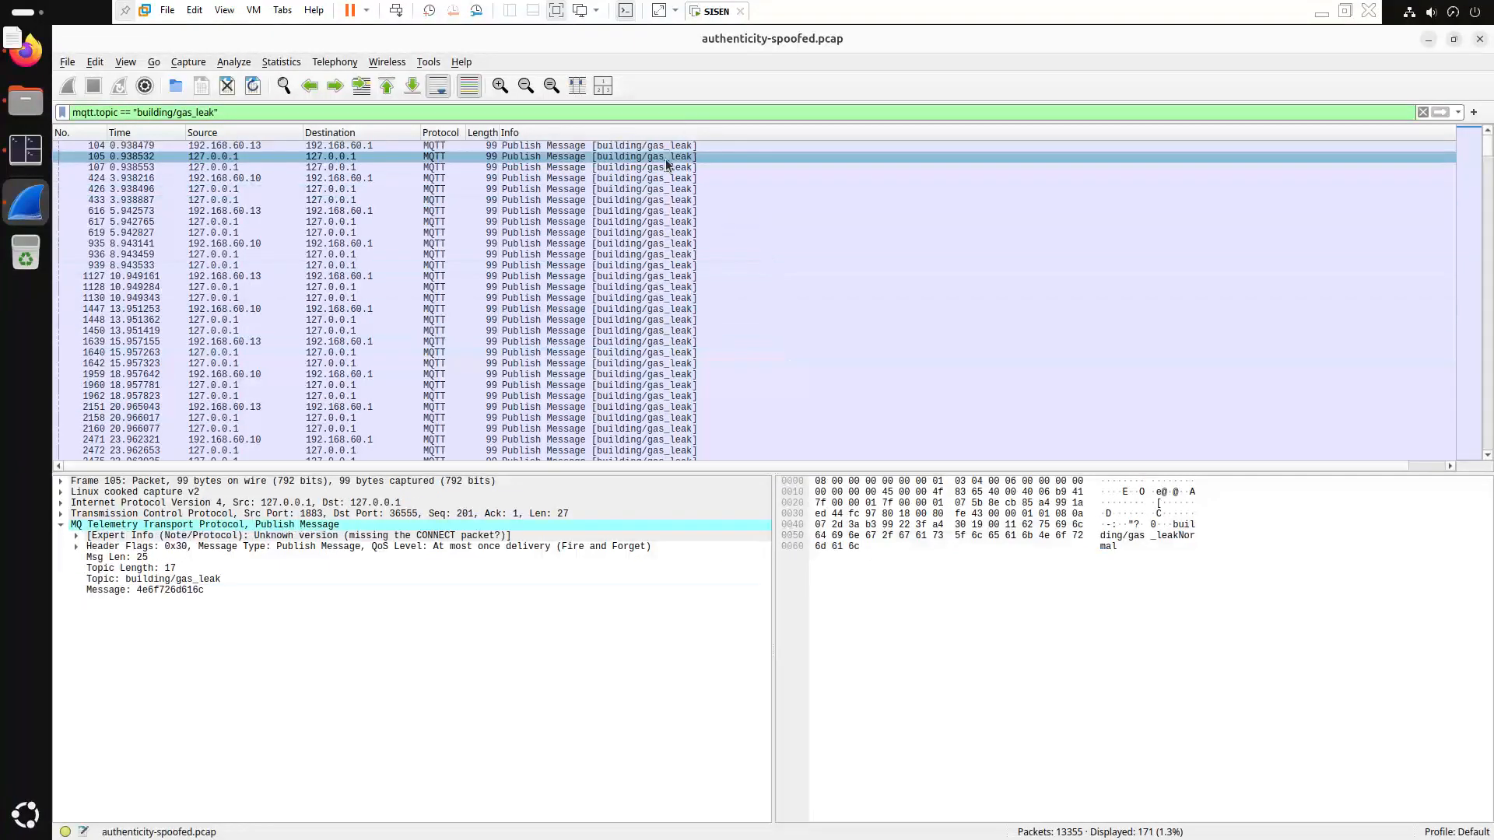
key("Down")
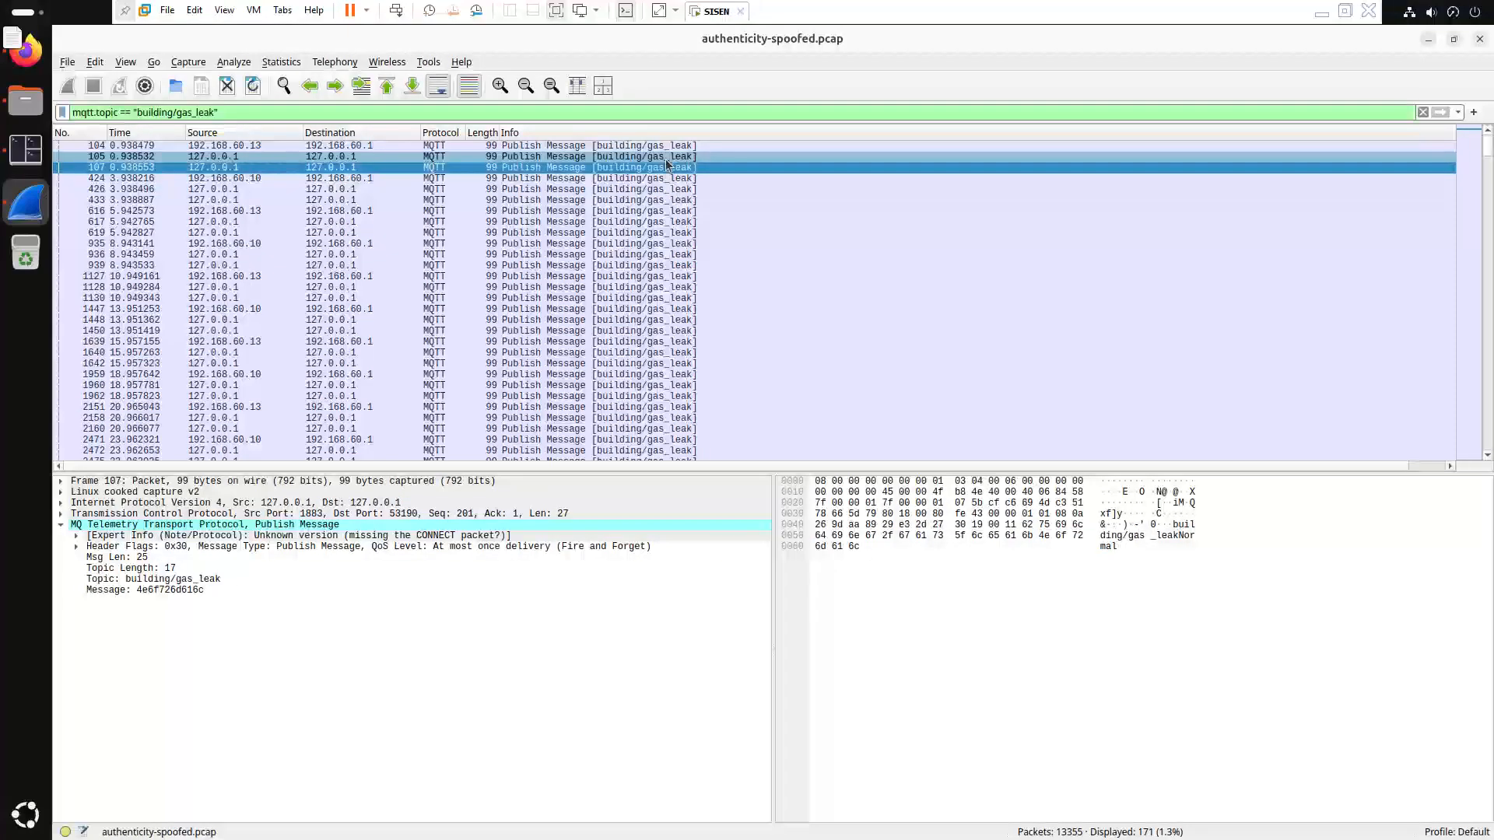
left_click(283, 588)
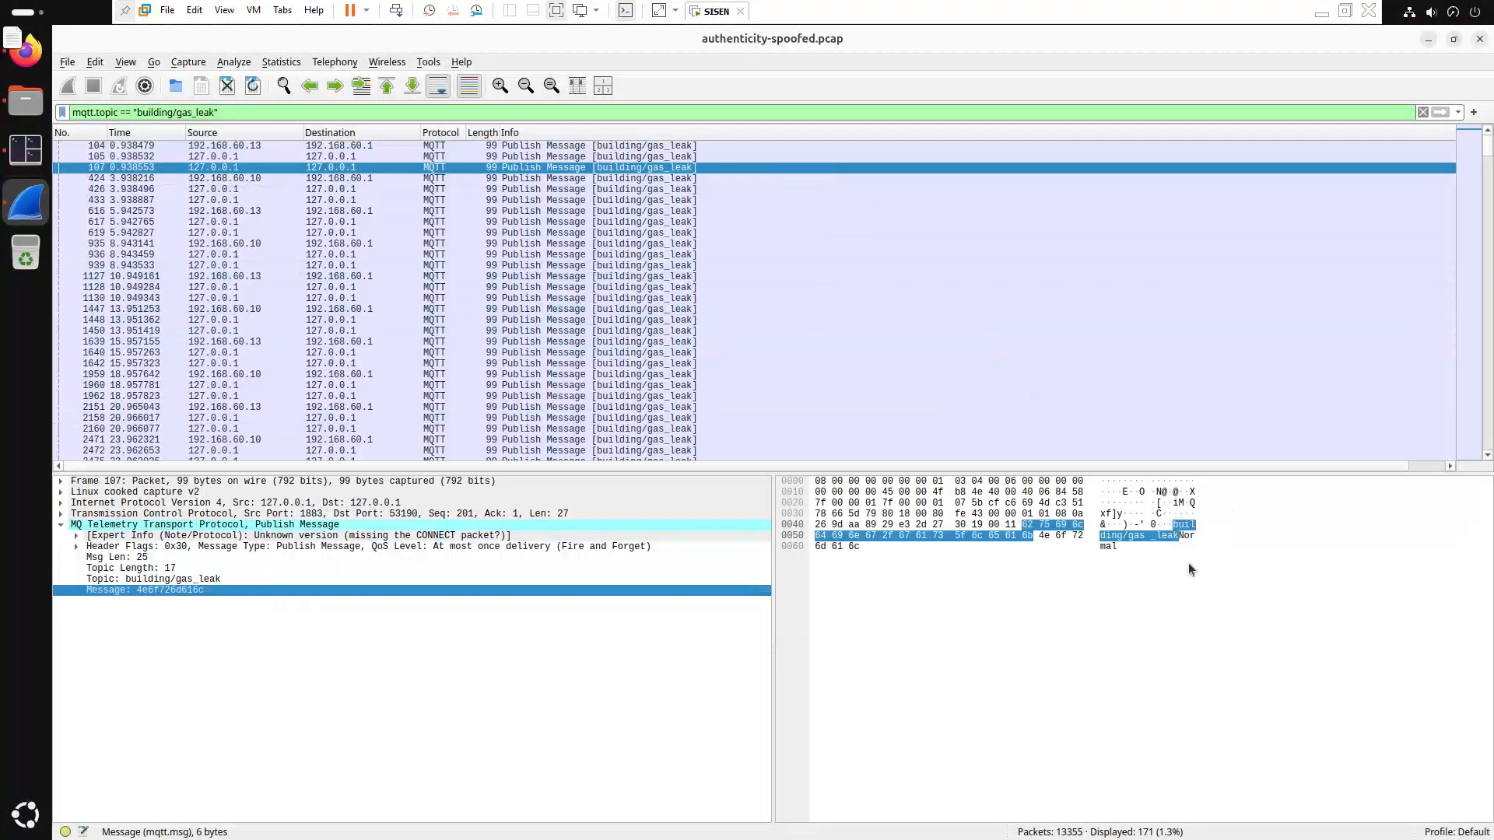
left_click(710, 178)
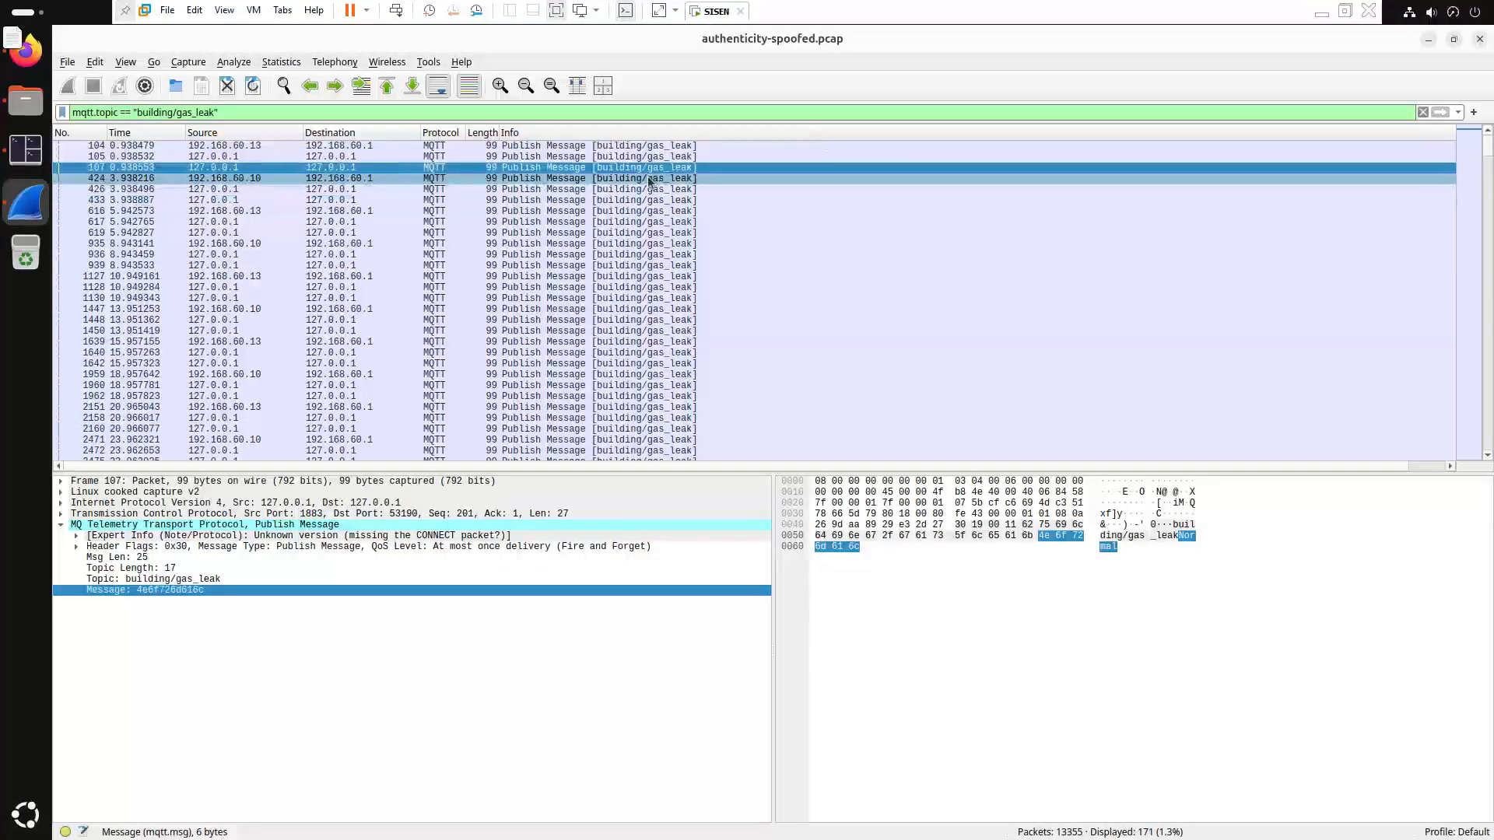
key("Down")
key("Down")
key("Down")
key("Down")
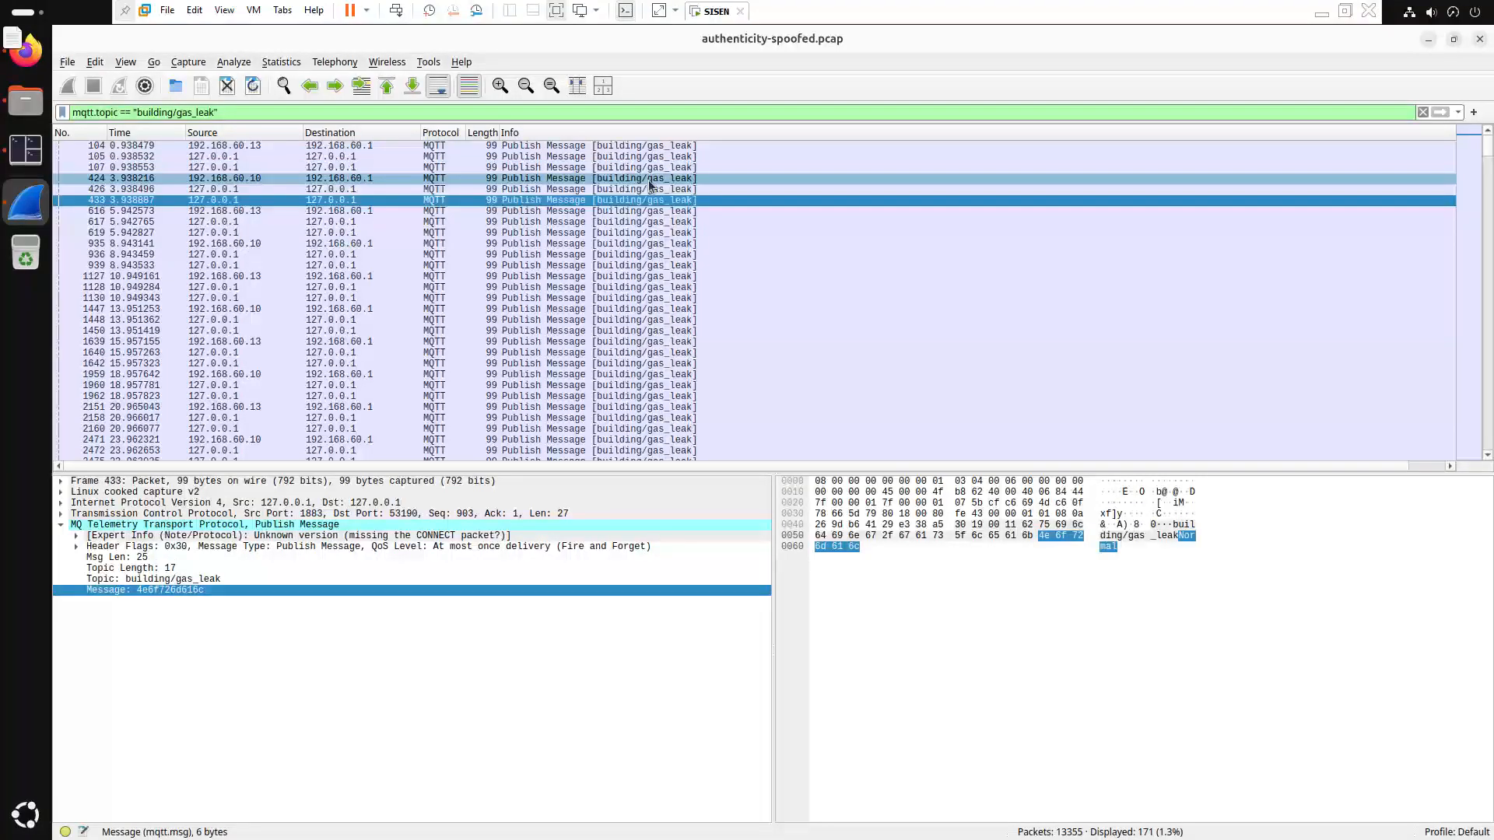
key("Down")
key("Down")
key("Down")
key("Down")
key("Down")
key("Down")
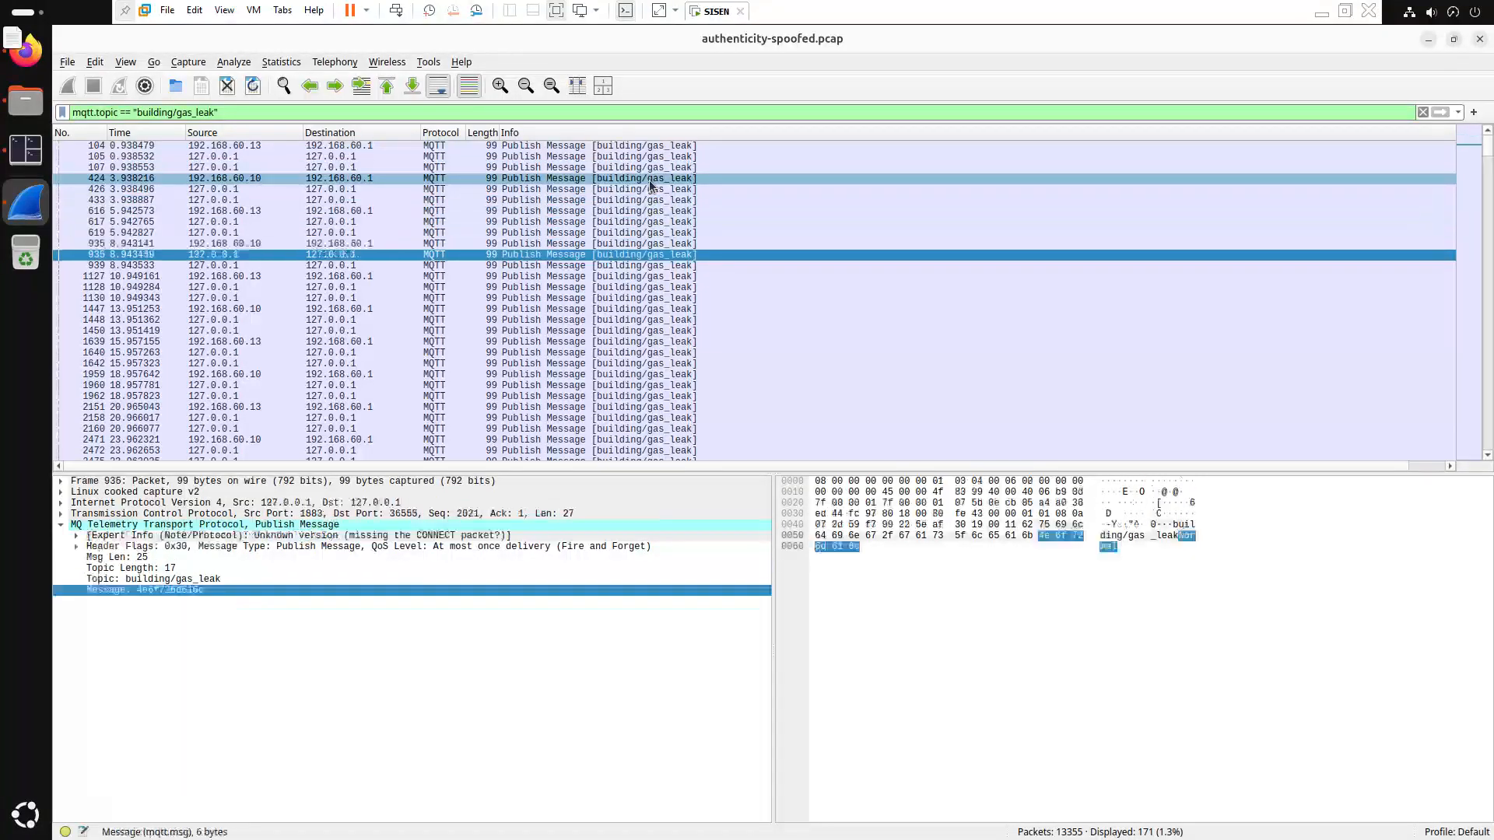
key("Down")
key("Down")
key("Down")
key("Down")
key("Down")
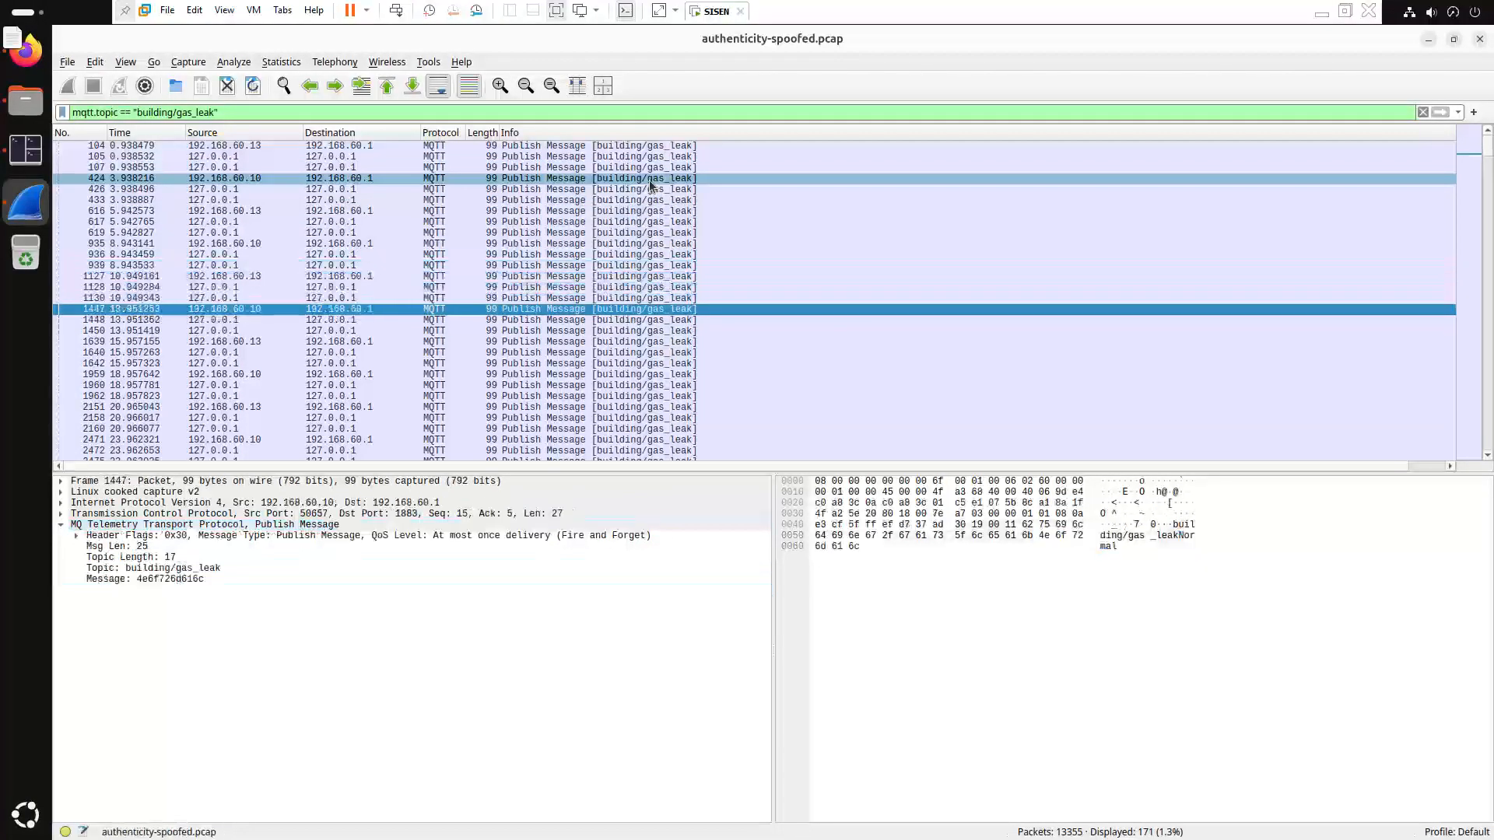
key("Down")
key("Down")
key("Down")
key("Down")
key("Down")
key("Down")
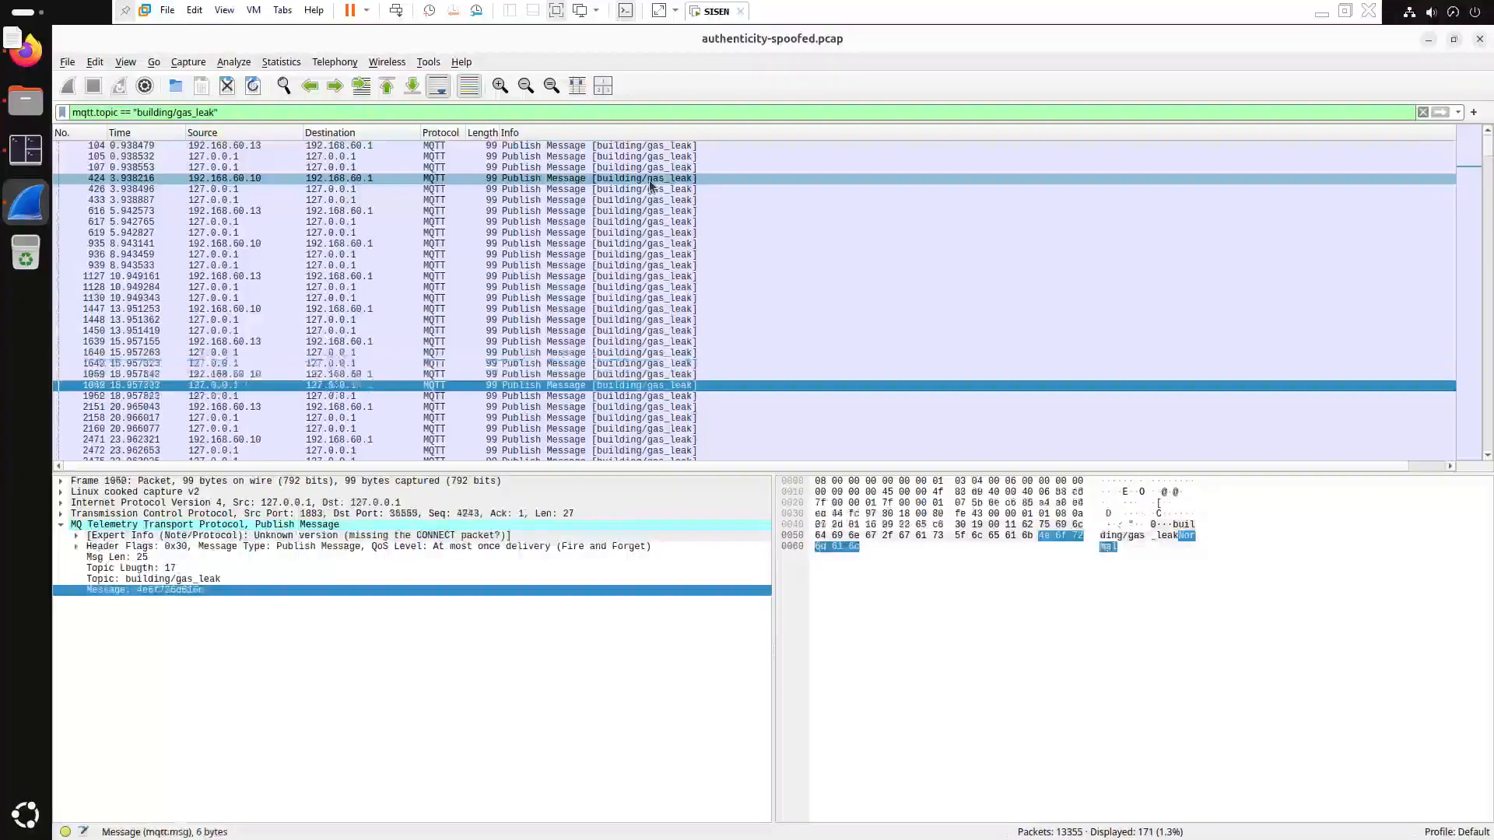
key("Down")
key("Down")
key("Down")
key("Down")
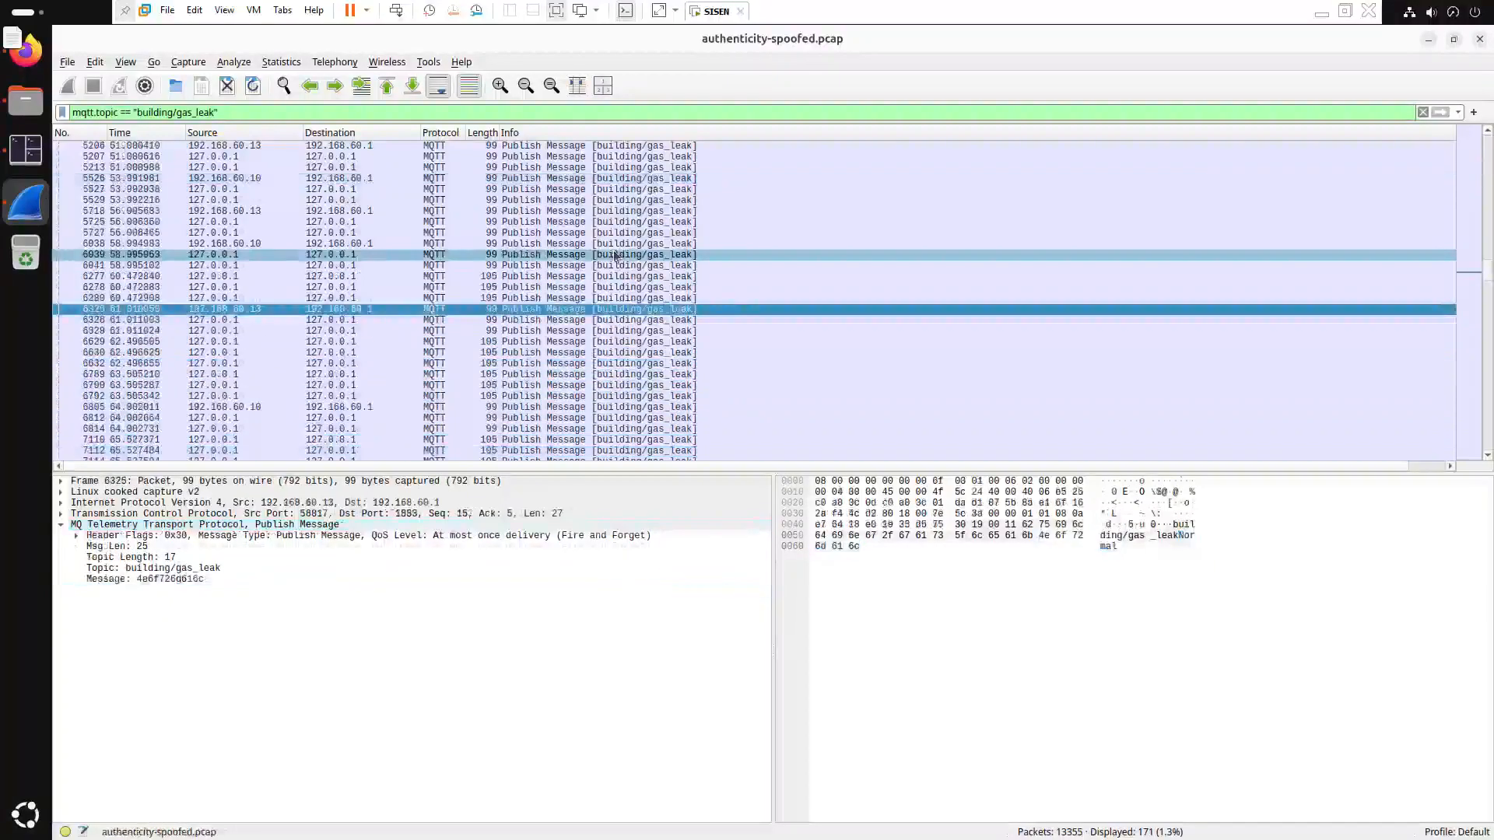
key("Up")
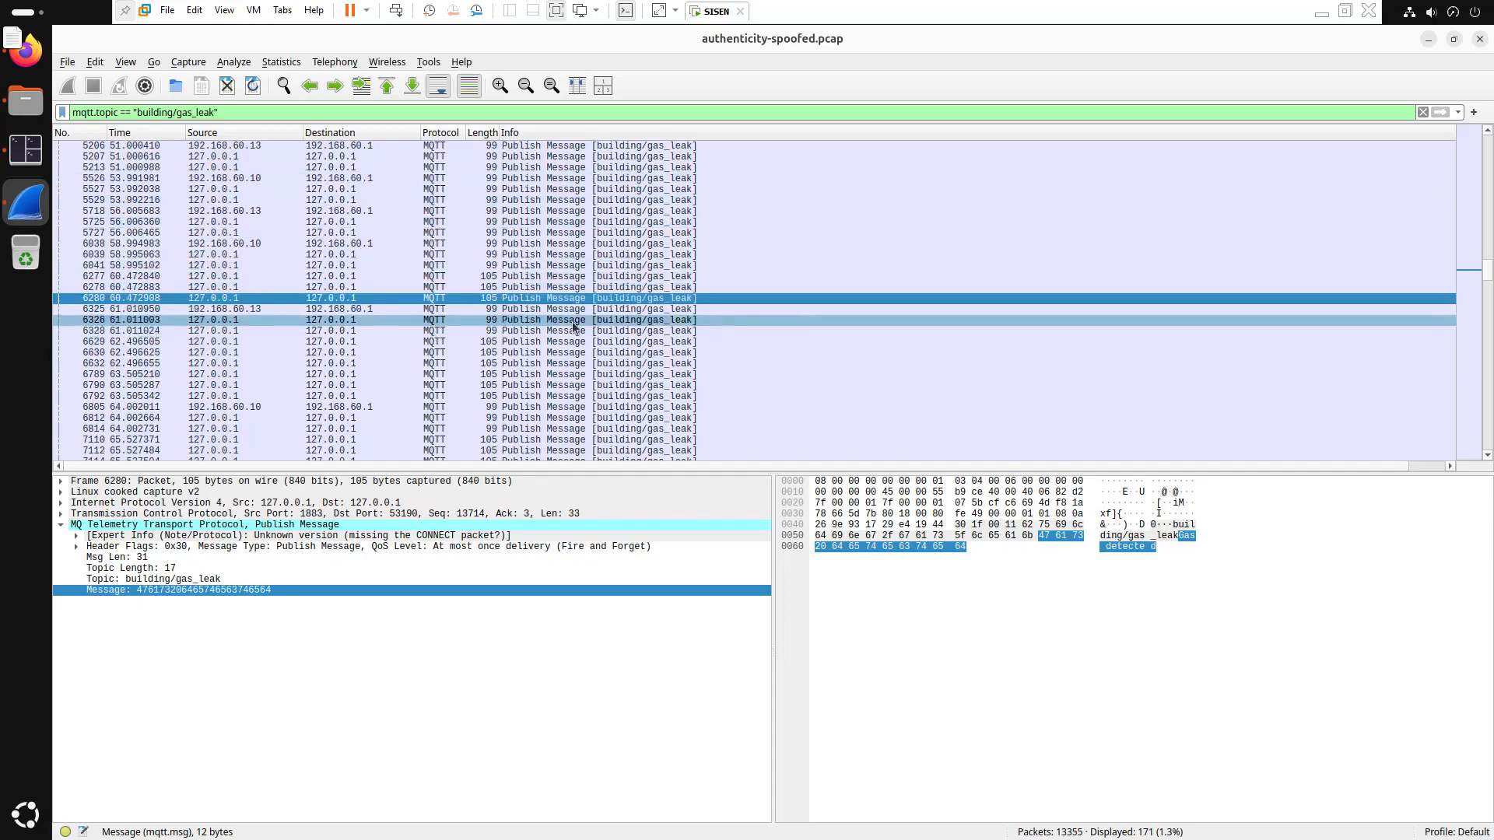
left_click(61, 514)
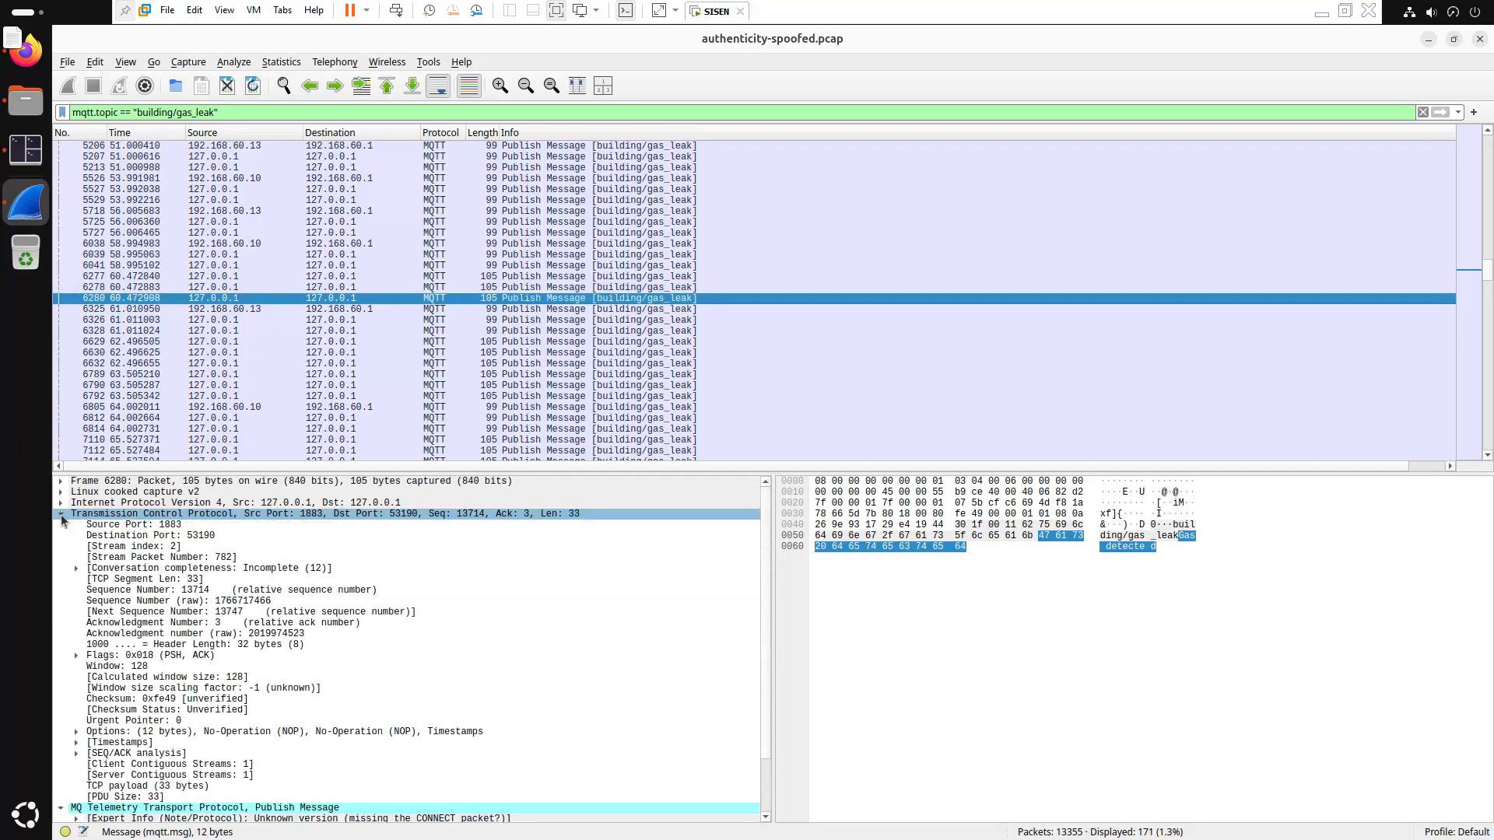
Add TCP Stream index as a packet list column and select packet 6328 in stream 2
right_click(131, 548)
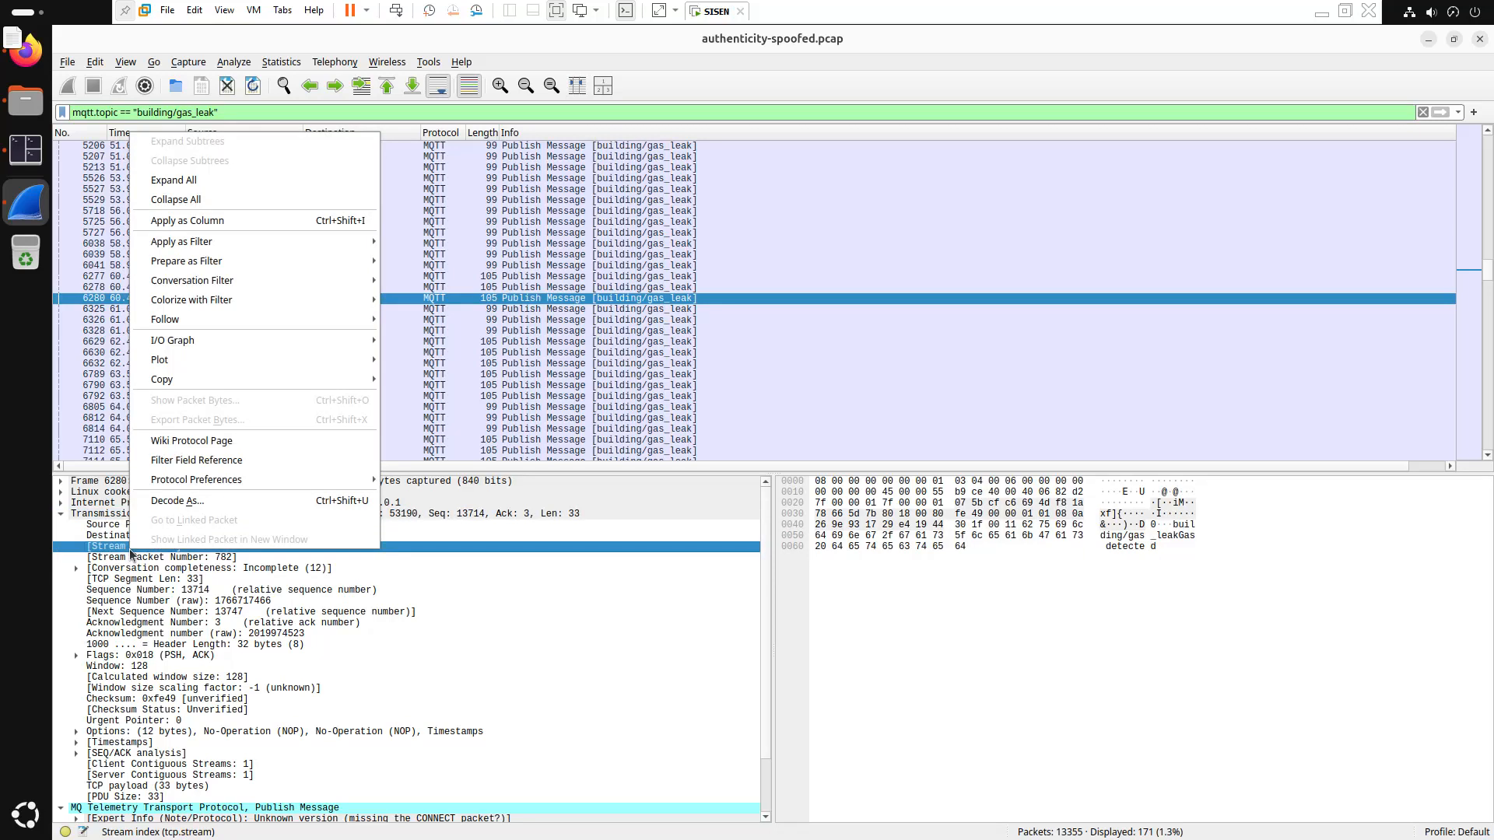
left_click(325, 223)
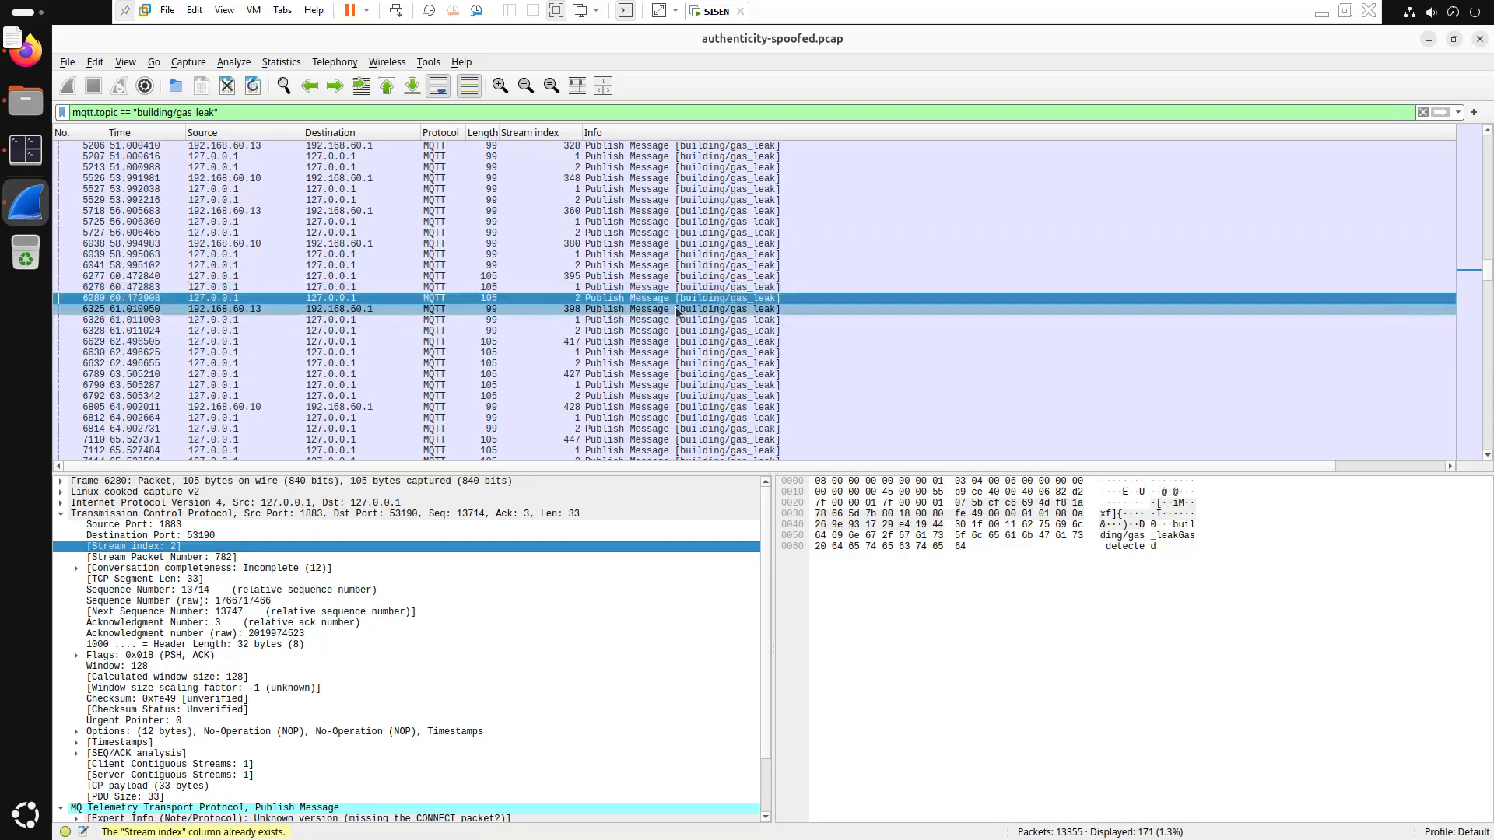
left_click(657, 333)
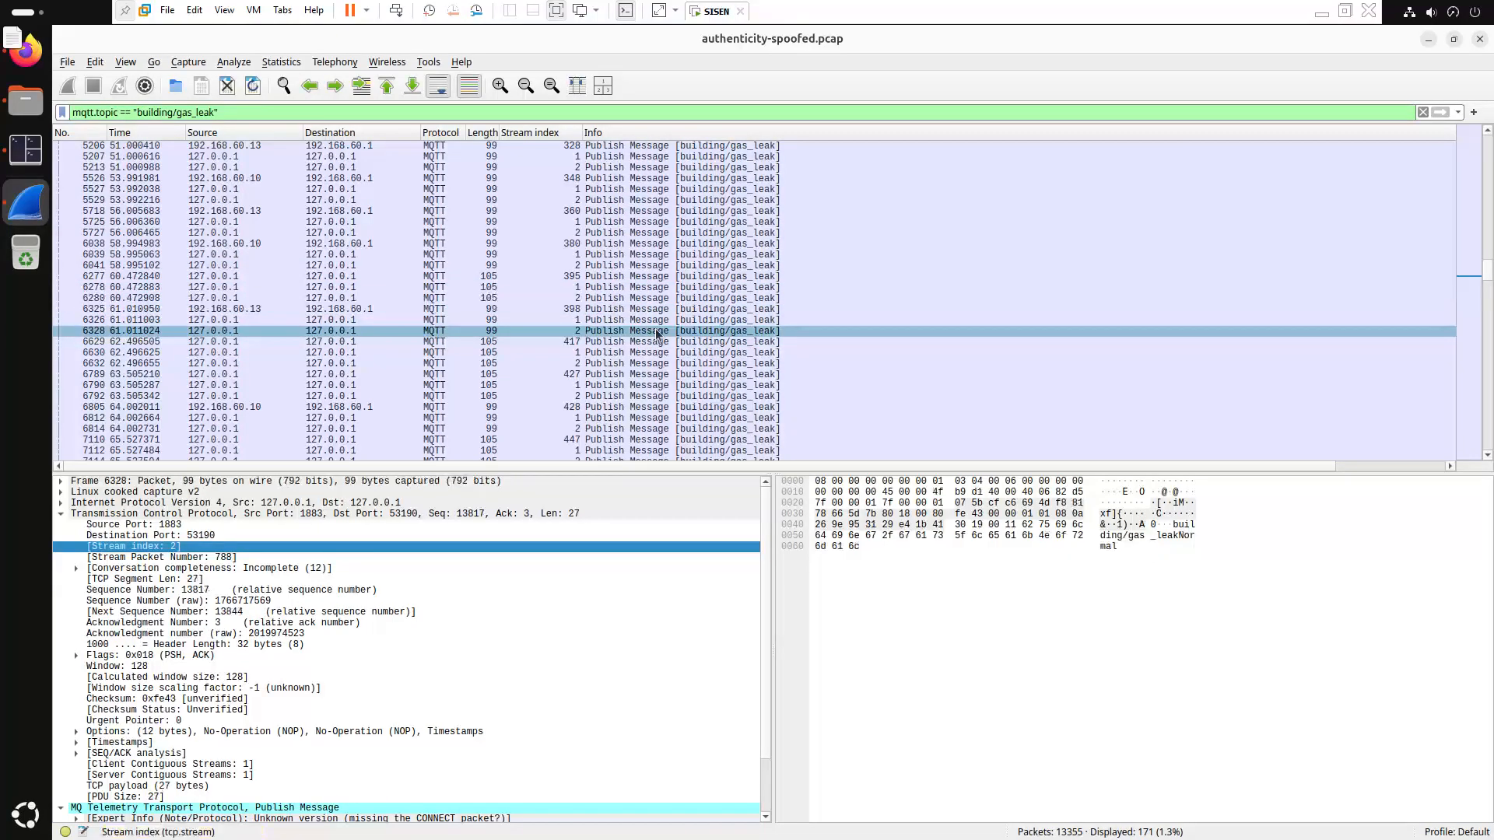
Compare gas_leak packets 6629, 6326, 6325 and those around 6280 through 6630
left_click(654, 343)
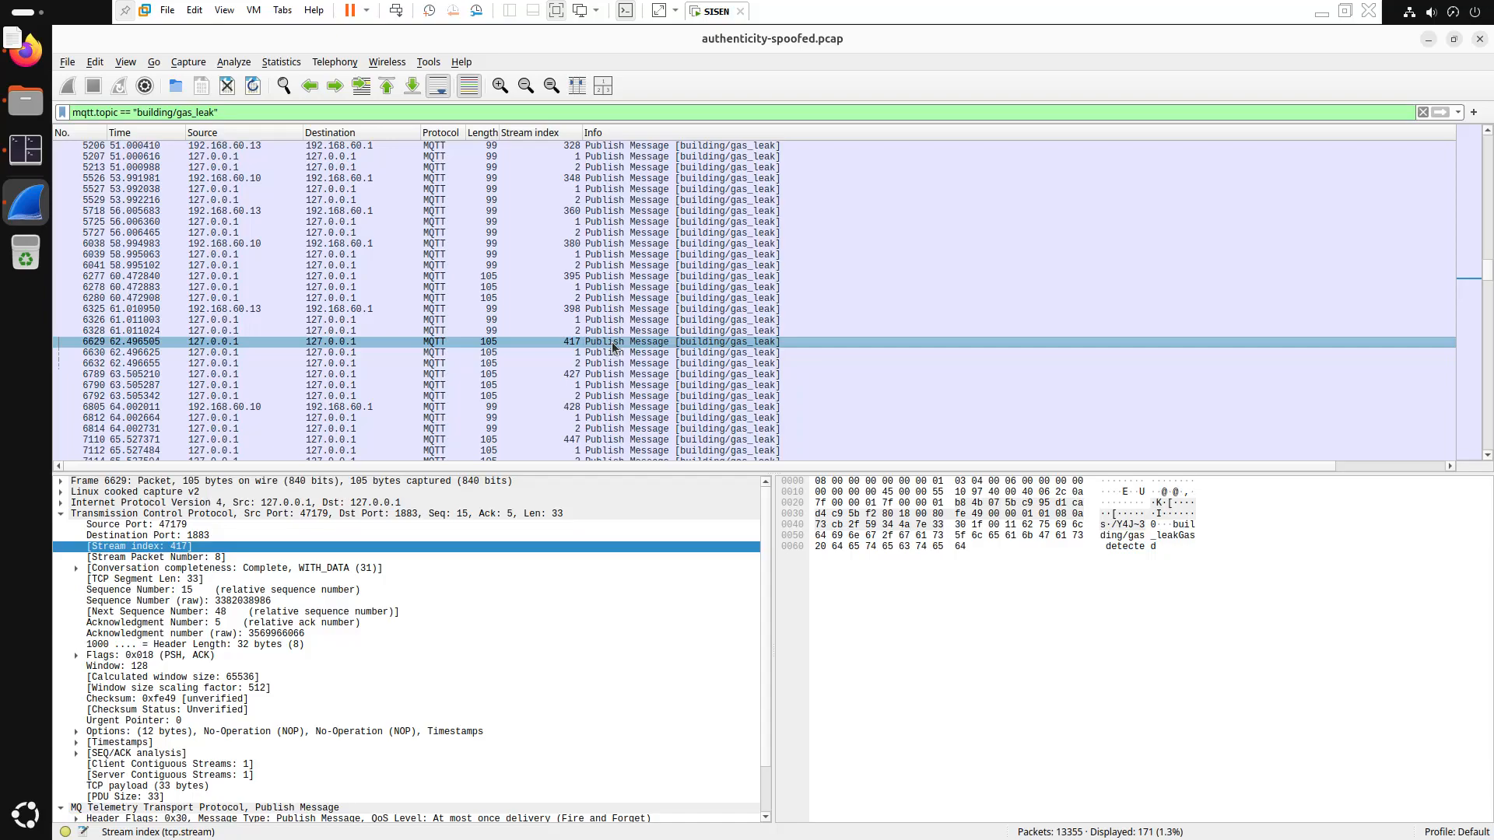
left_click(785, 320)
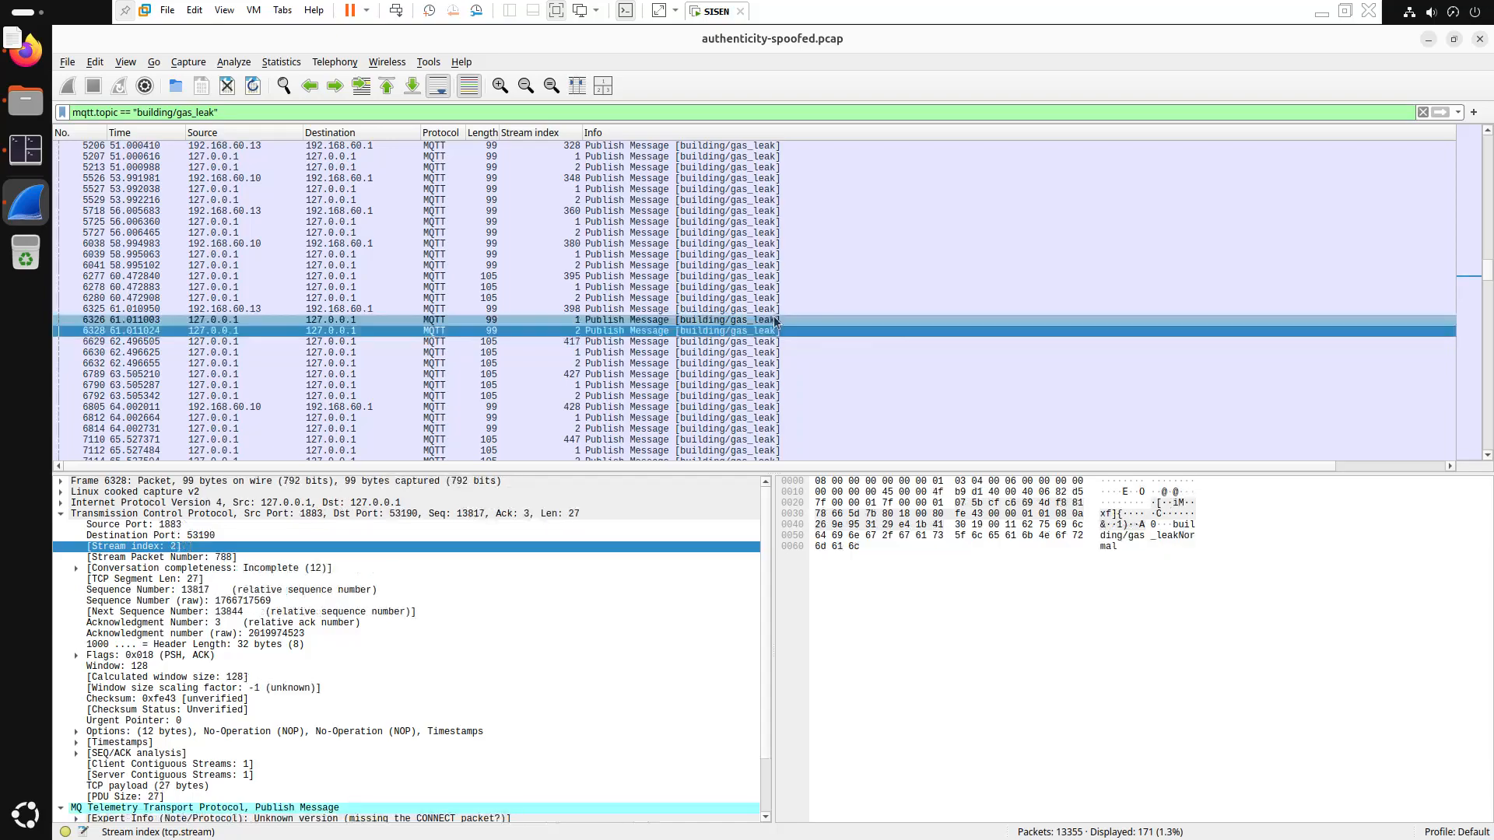
left_click(830, 308)
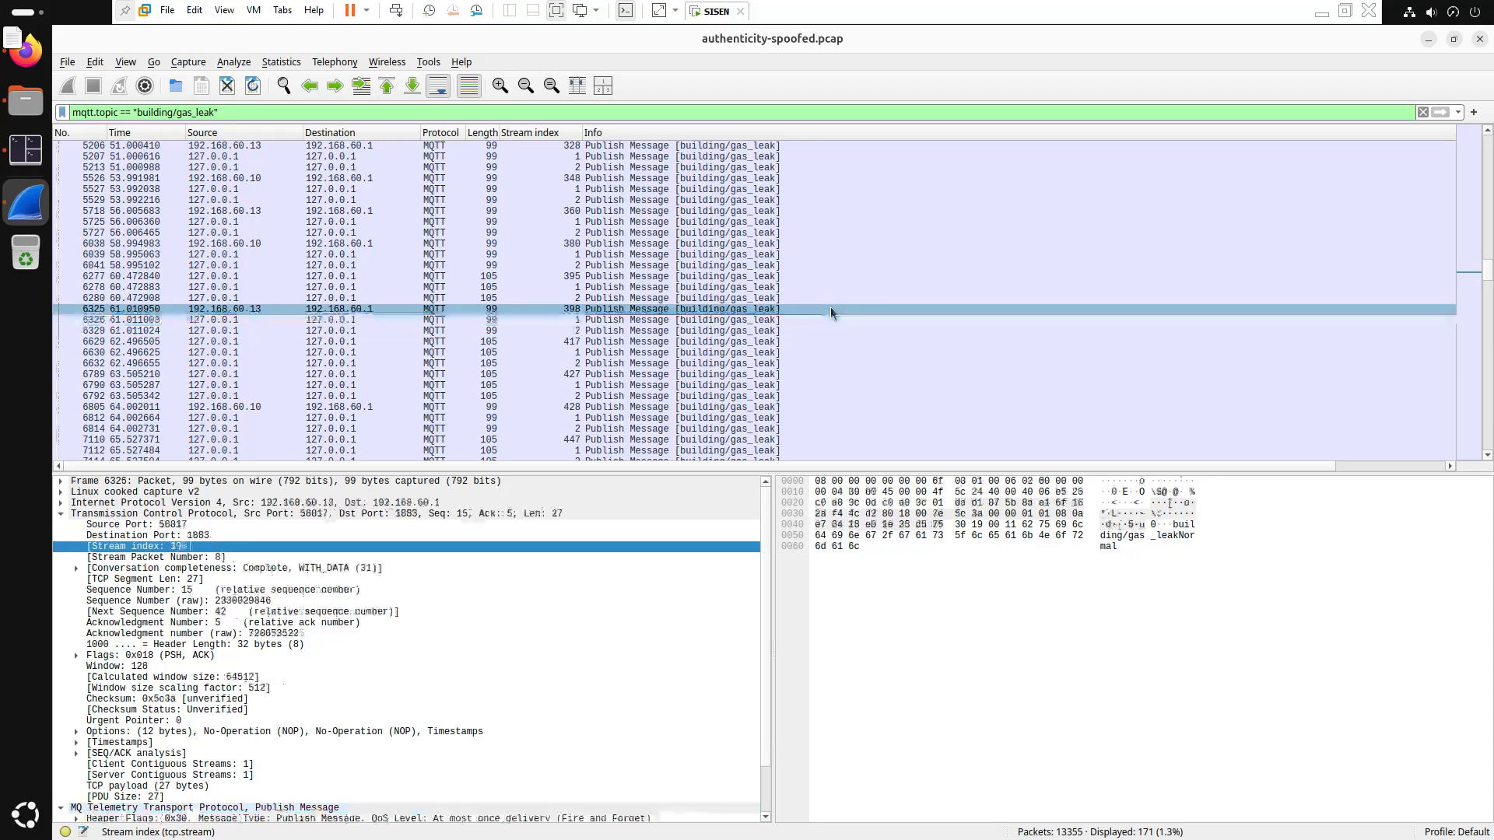
key("Up")
key("Up")
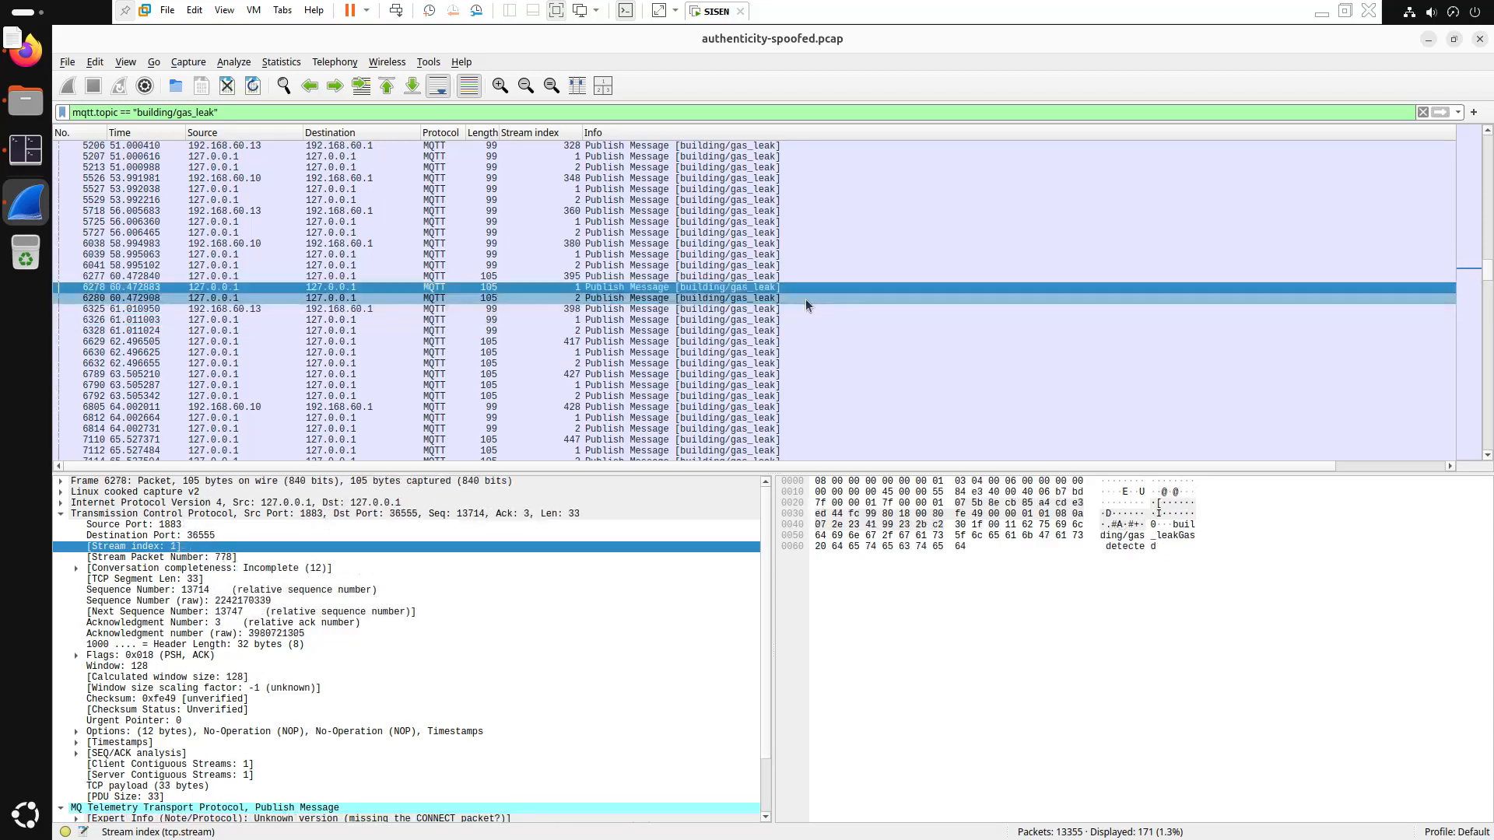
key("Up")
key("Up")
key("Down")
key("Down")
key("Down")
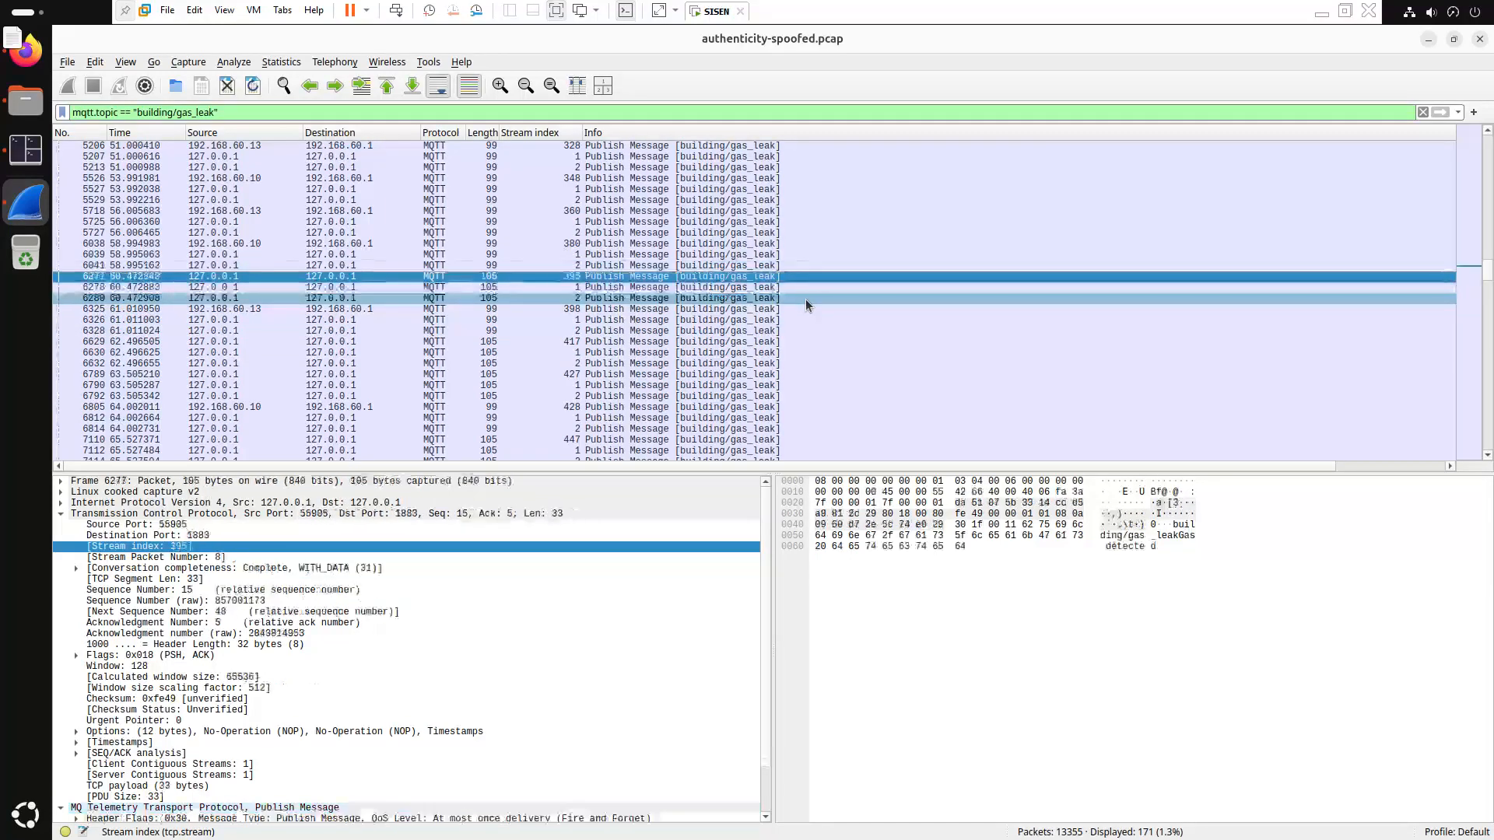
key("Down")
key("Down")
key("Down")
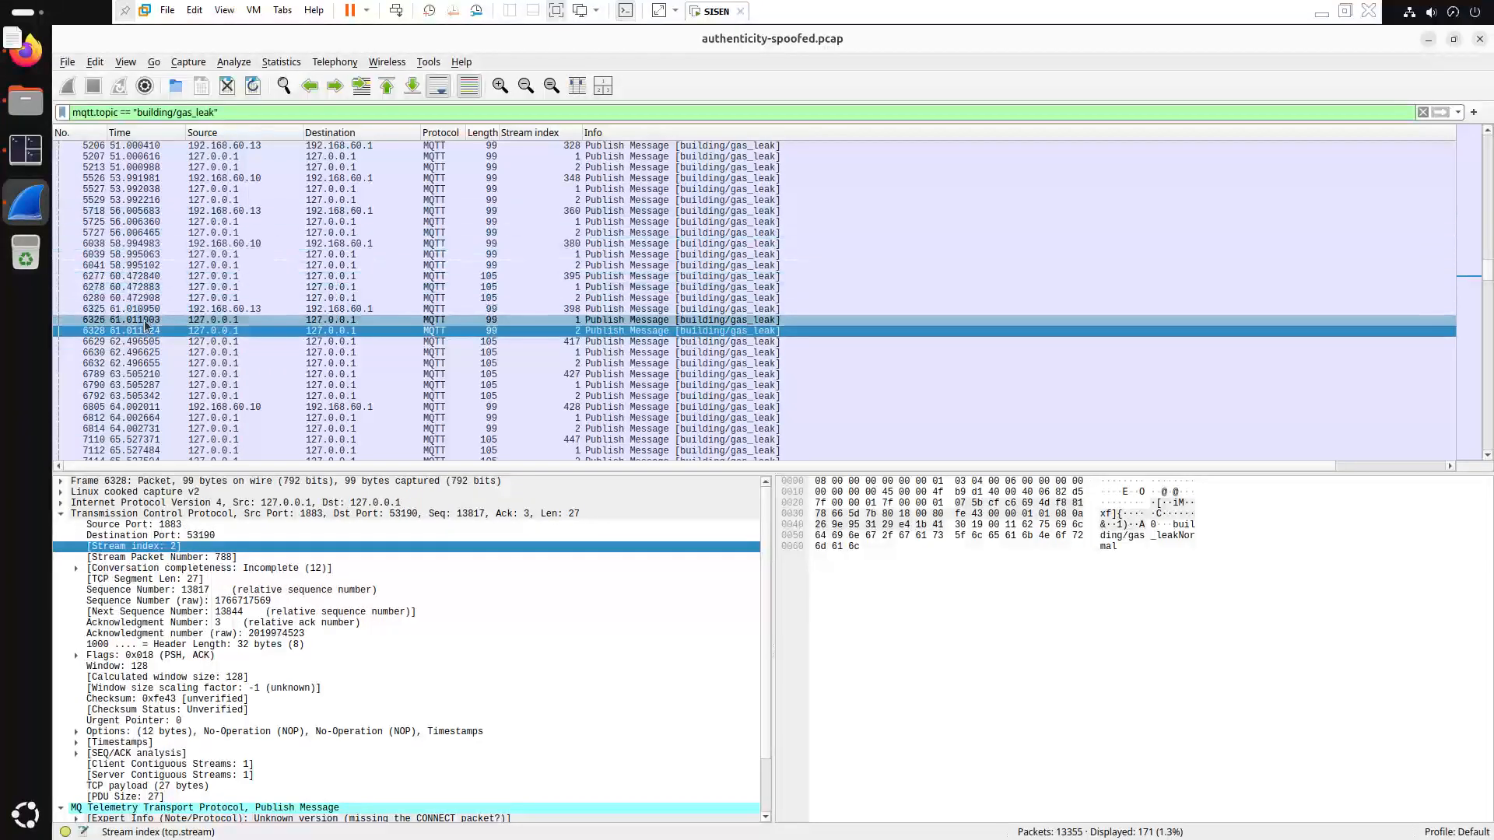
key("Down")
key("Down")
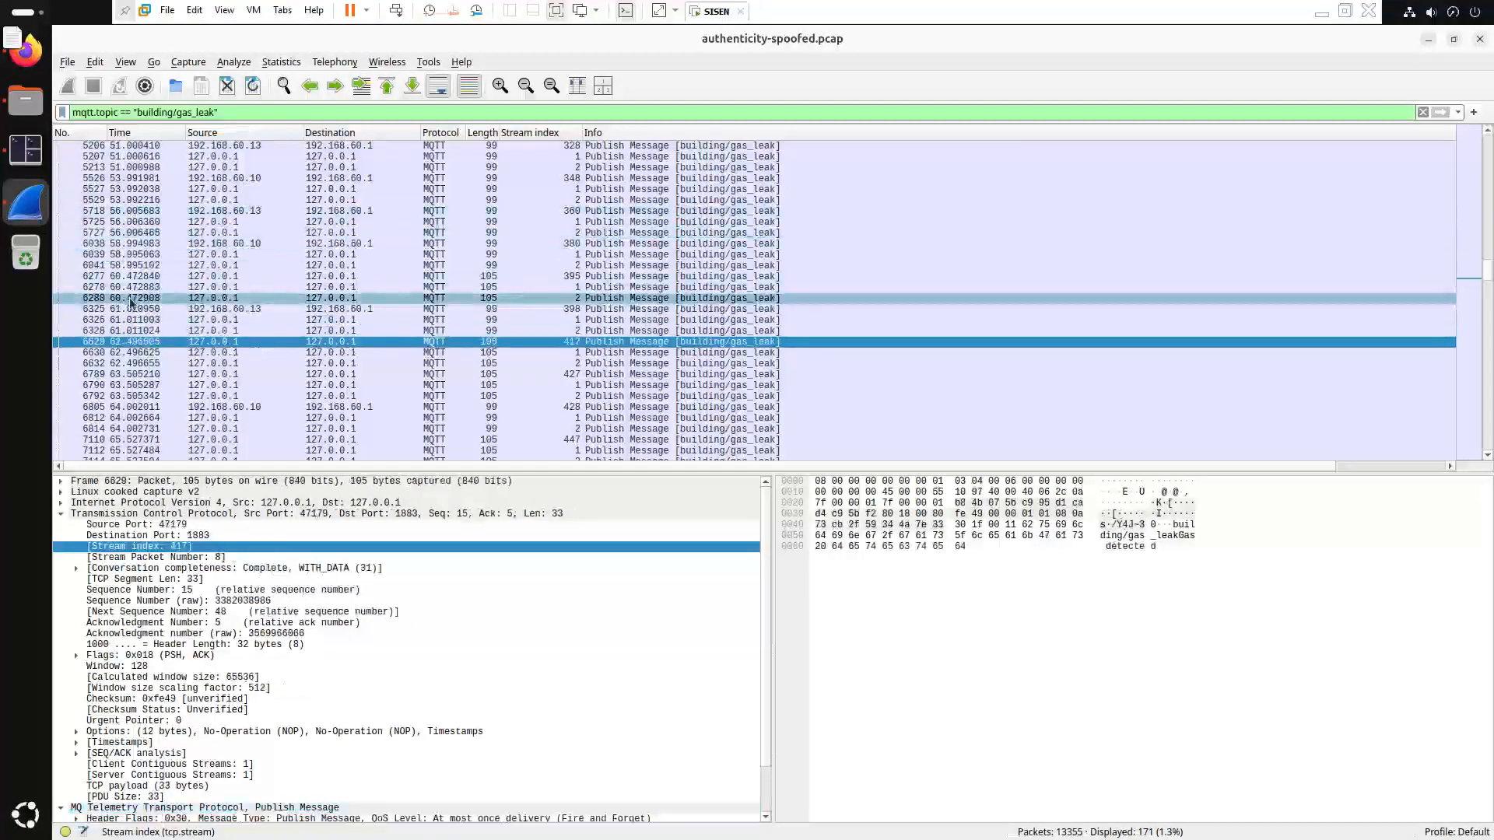
Check source ports of earlier packets 4694 down to 1640, ending on packet 5017
scroll(131, 301, "up", 6)
left_click(141, 278)
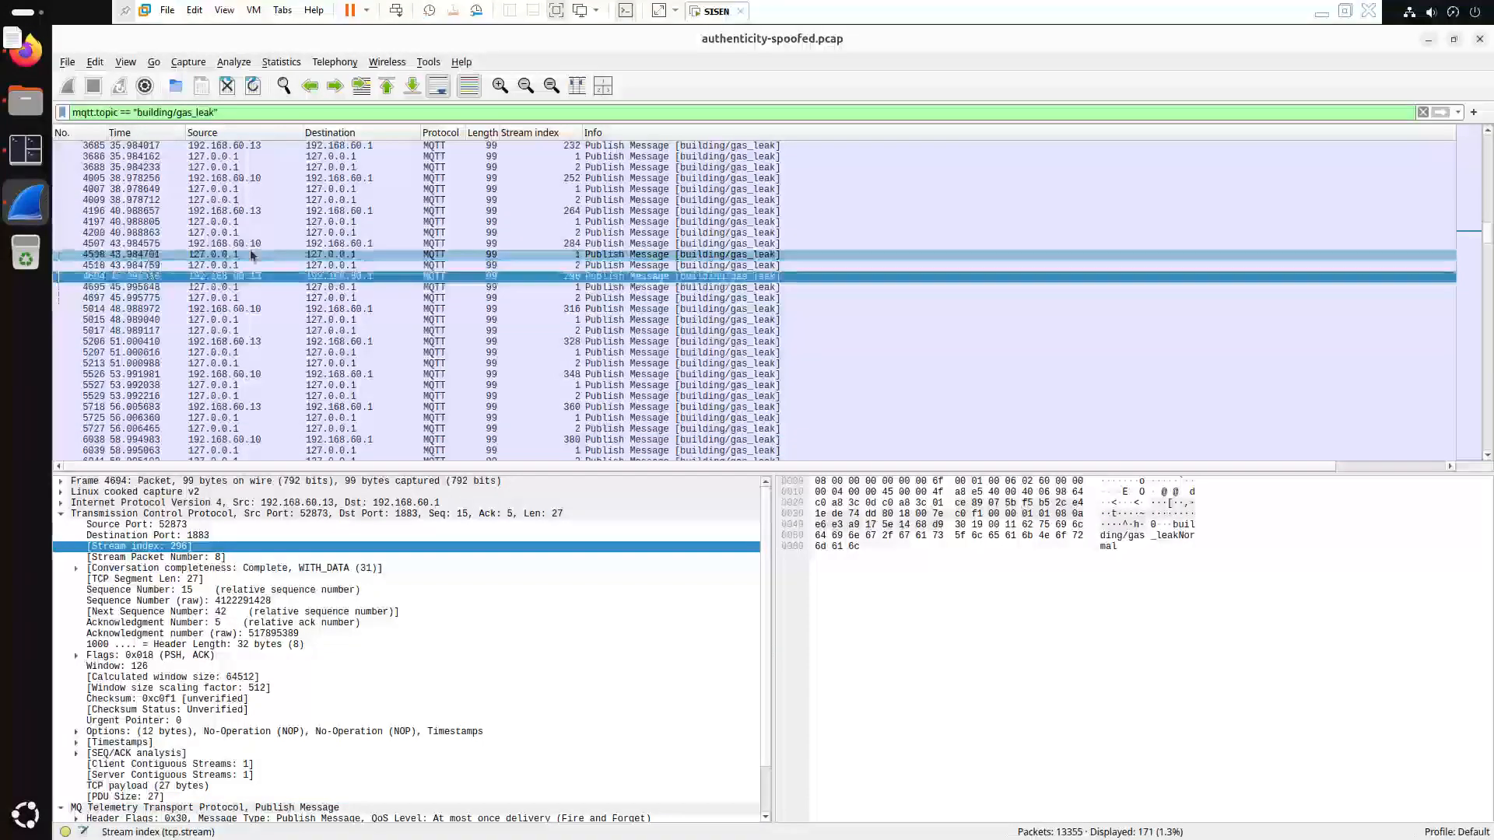
key("Up")
key("Up")
key("Up")
key("Up")
key("Up")
scroll(214, 249, "up", 4)
key("Up")
key("Up")
key("Up")
key("Up")
key("Up")
key("Up")
key("Up")
key("Up")
key("Up")
key("Up")
key("Up")
key("Up")
key("Up")
key("Up")
key("Up")
key("Up")
key("Up")
key("Up")
key("Up")
key("Up")
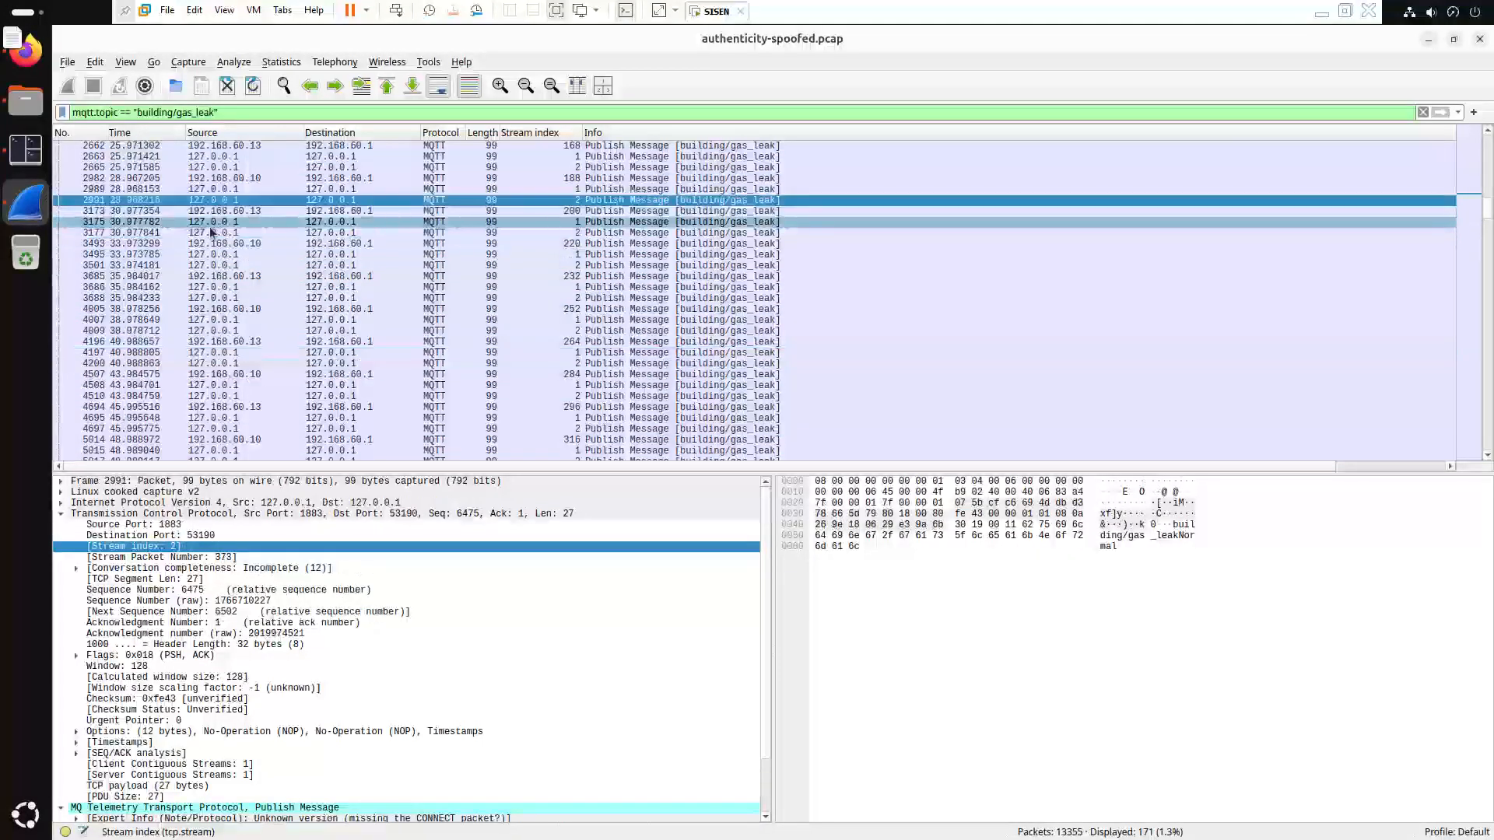
key("Up")
key("Up")
key("Up")
key("Up")
key("Down")
key("Down")
key("Down")
key("Down")
key("Down")
key("Down")
key("Down")
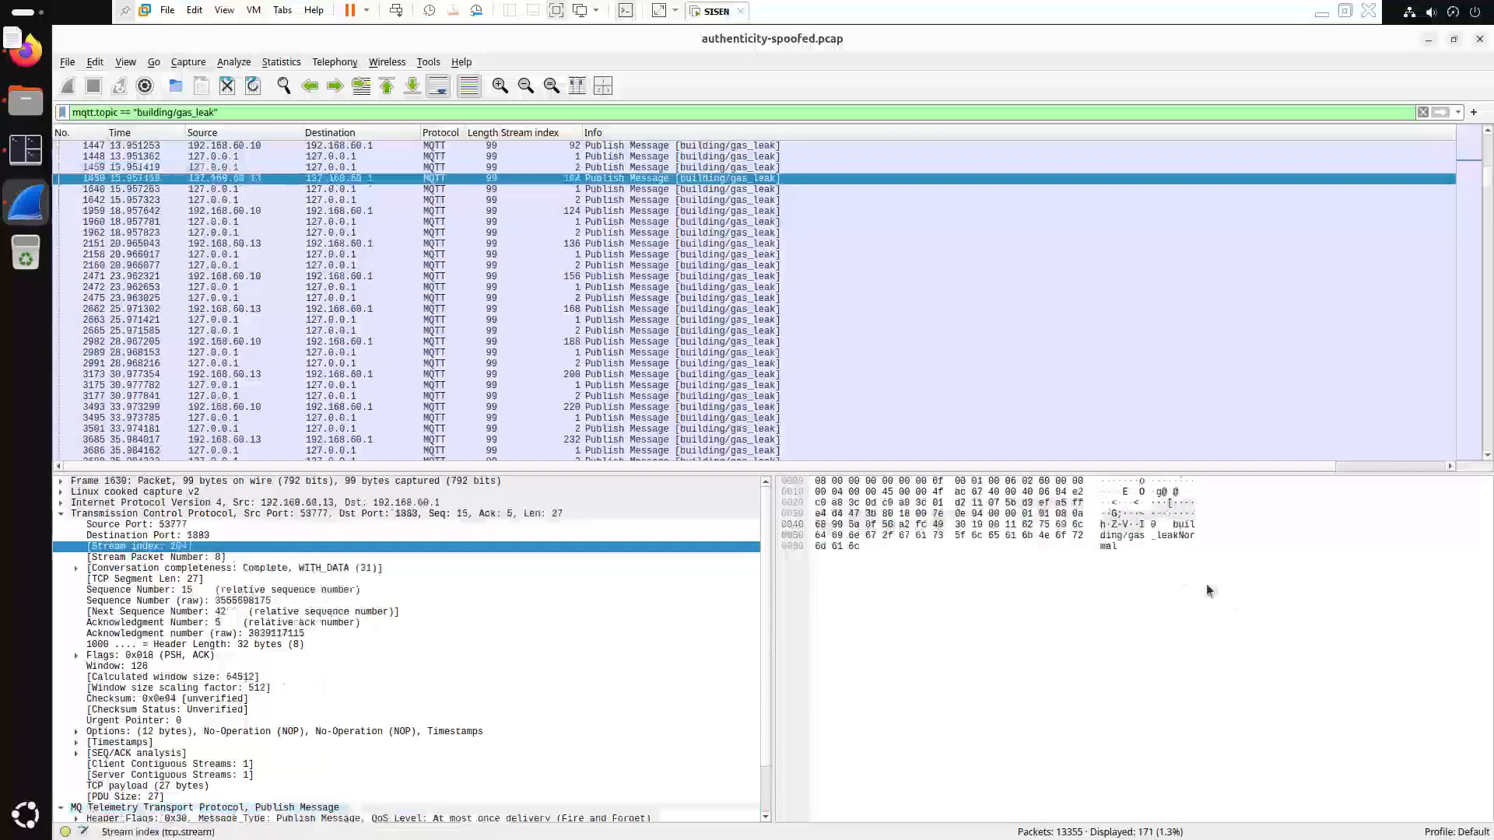
left_click(968, 503)
scroll(650, 429, "down", 7)
left_click(516, 396)
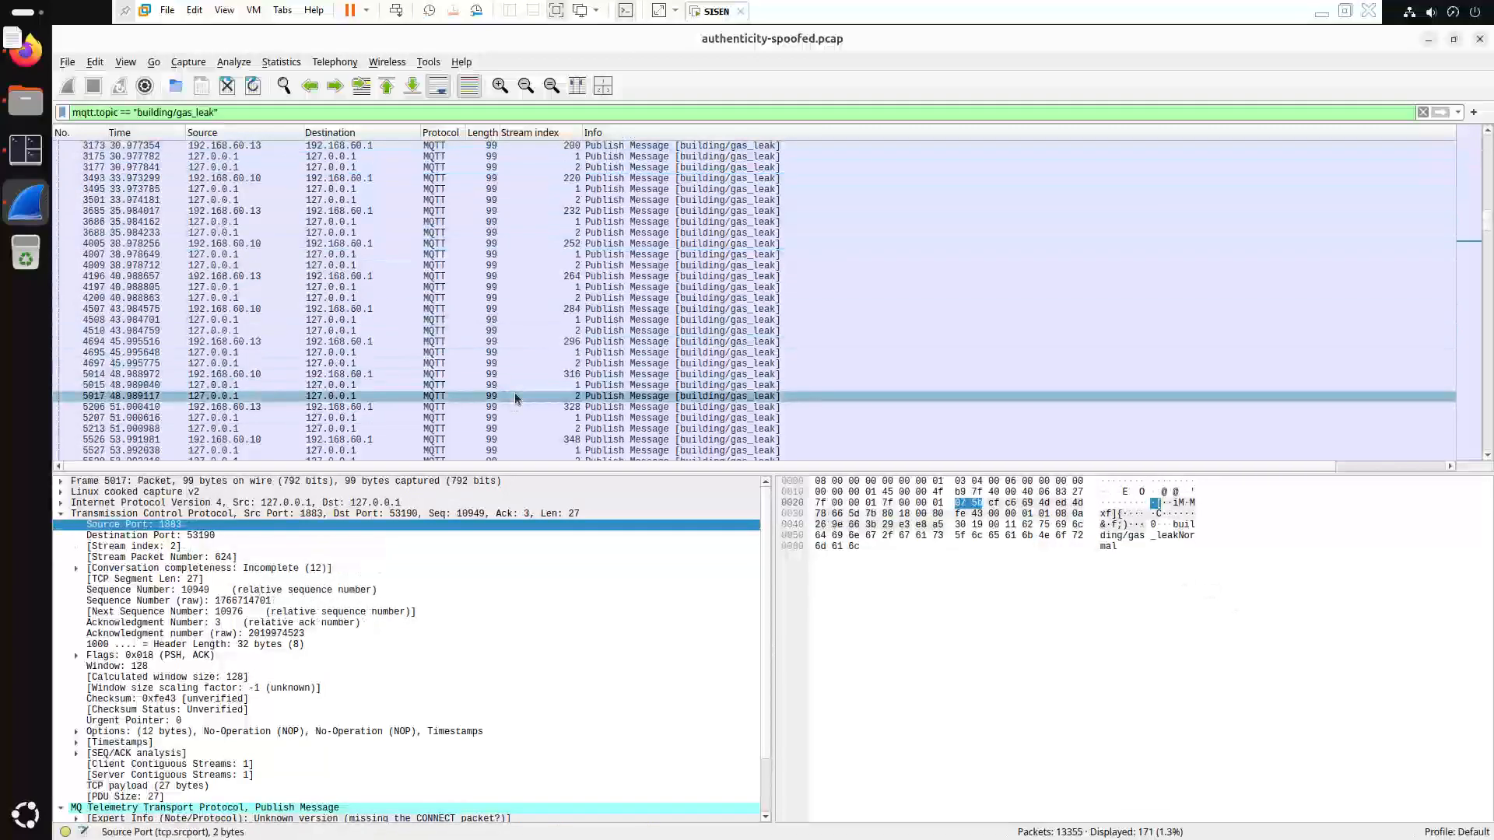
Compare payloads of packets 5206, 5213, 6328 and the Gas detected packet 6629
left_click(511, 404)
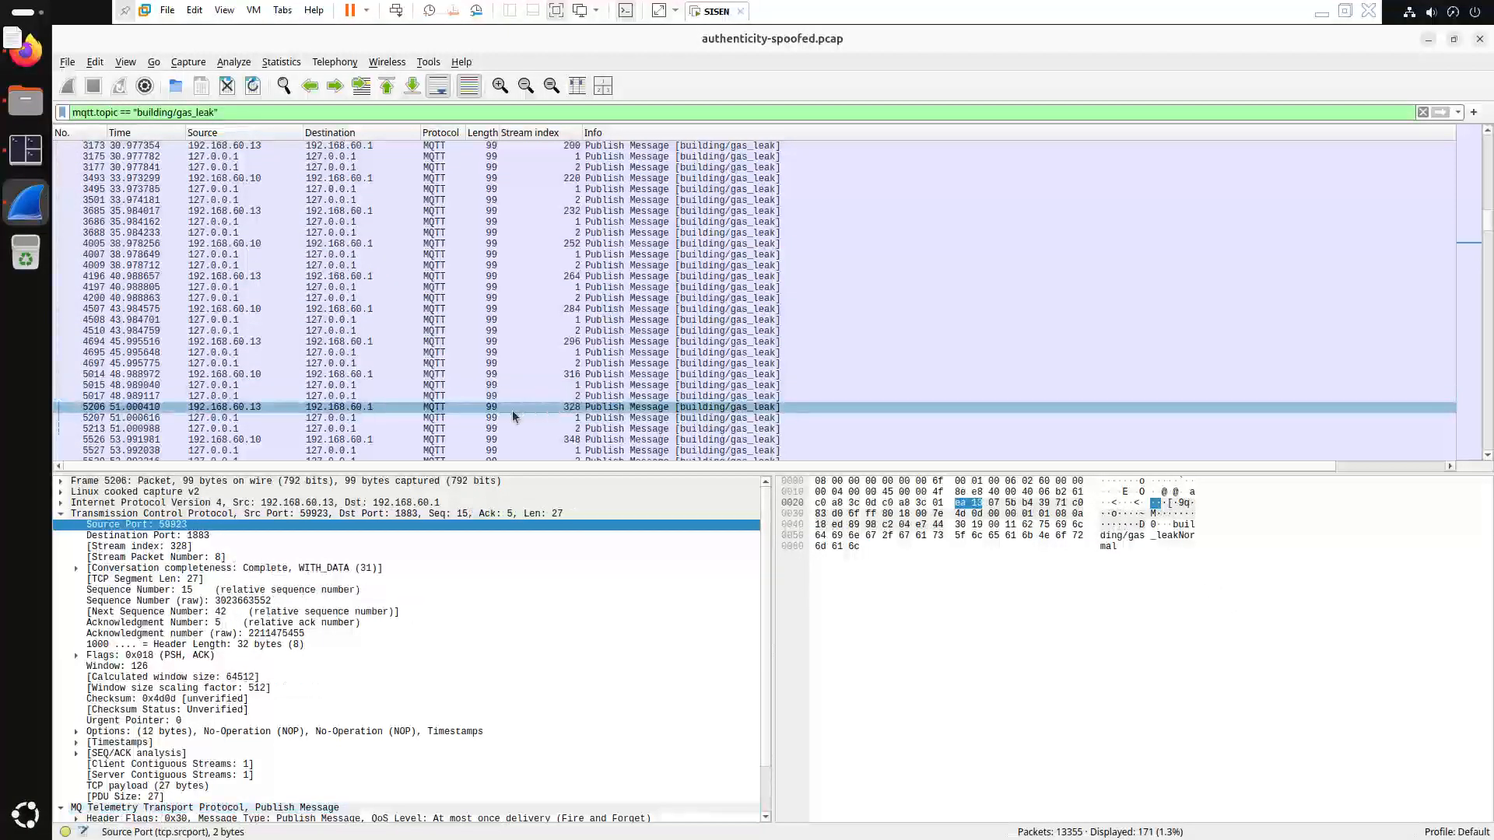
left_click(512, 425)
scroll(512, 425, "down", 4)
left_click(483, 363)
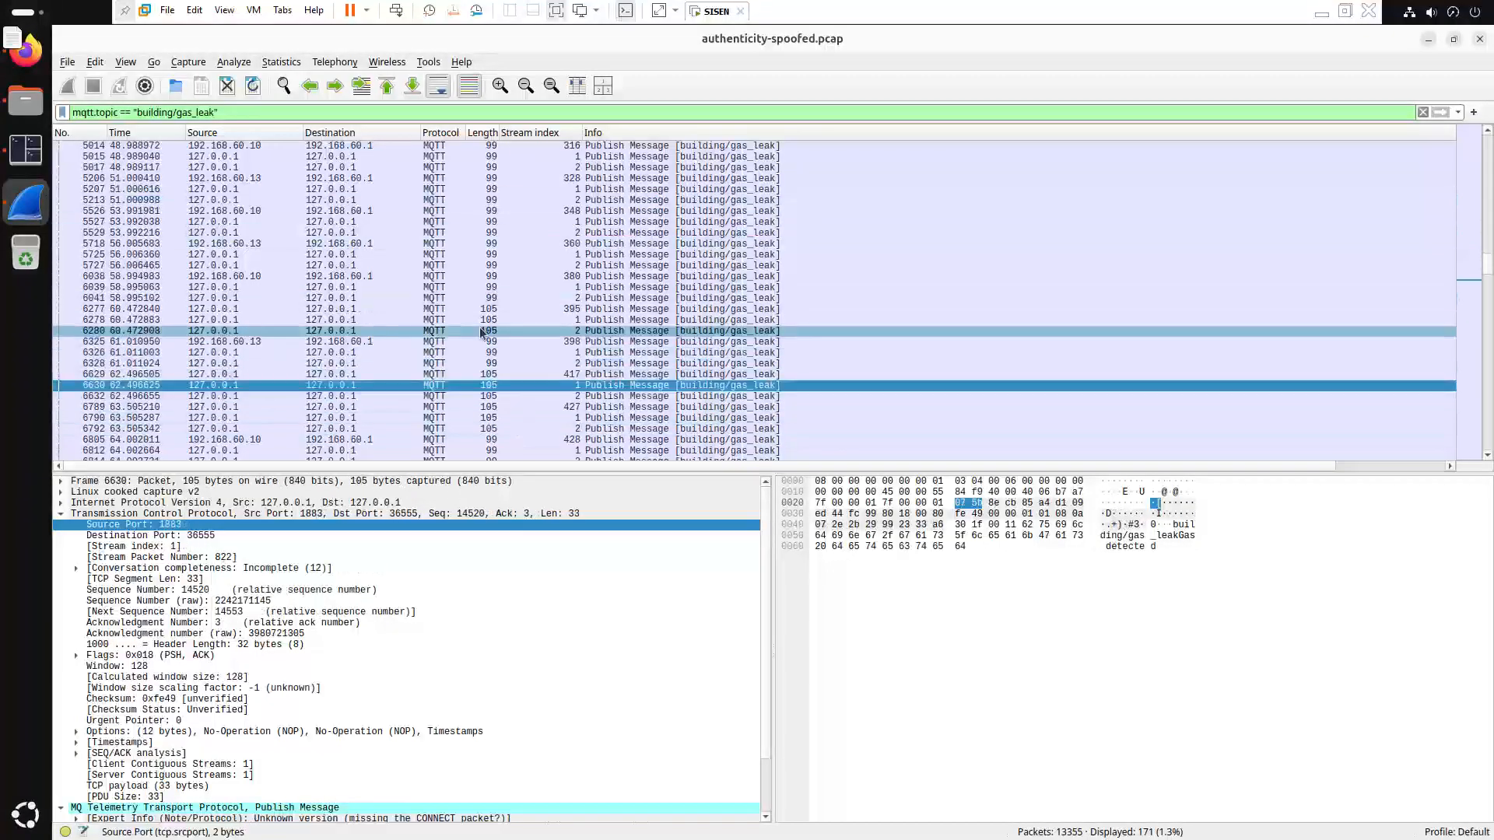
left_click(482, 375)
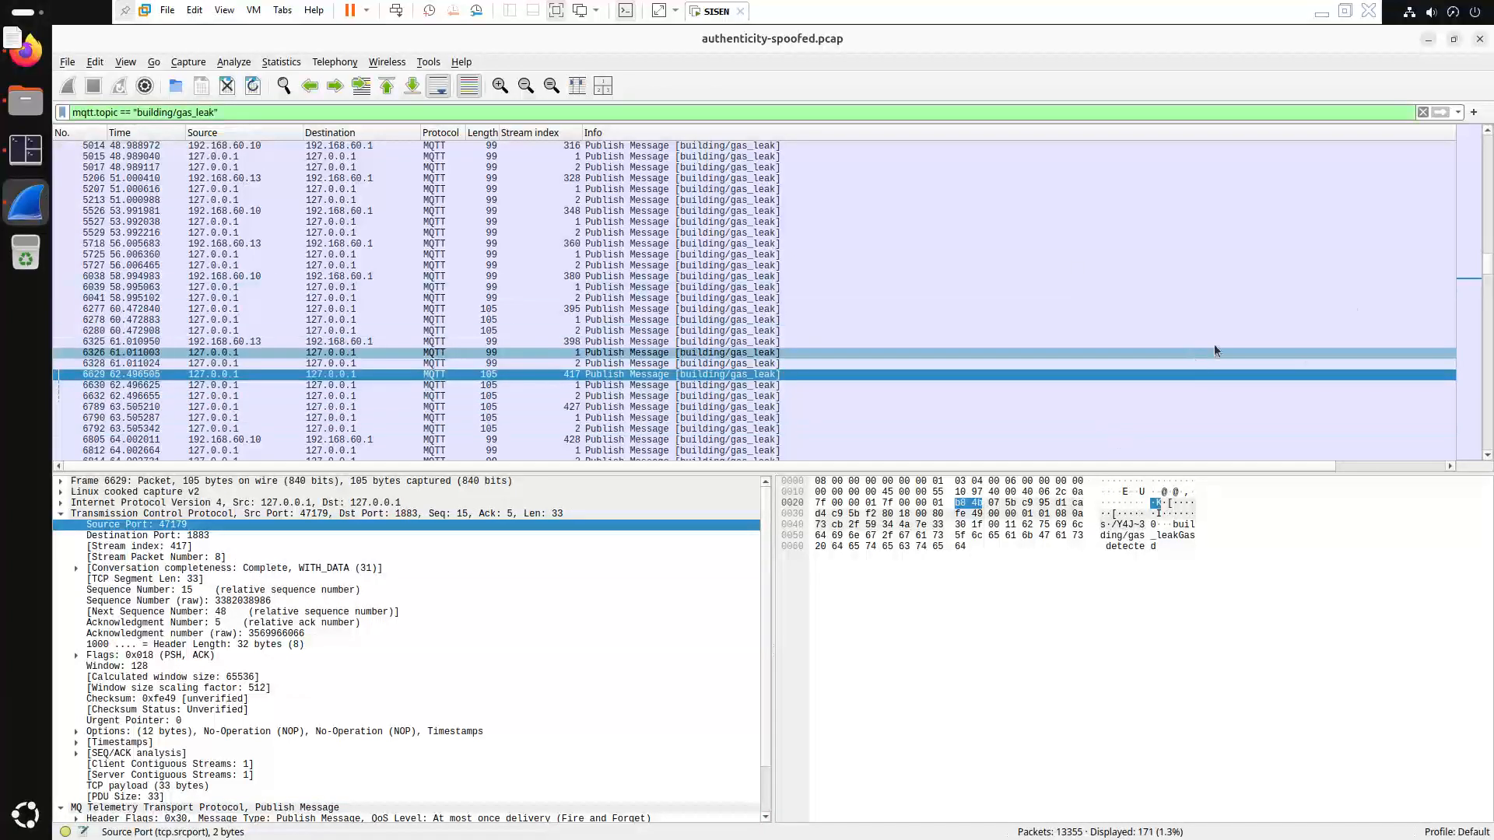
Step down from packet 6630 through 7112 and 7624 to Gas detected packet 7786
key("Down")
key("Down")
key("Down")
key("Down")
key("Down")
key("Down")
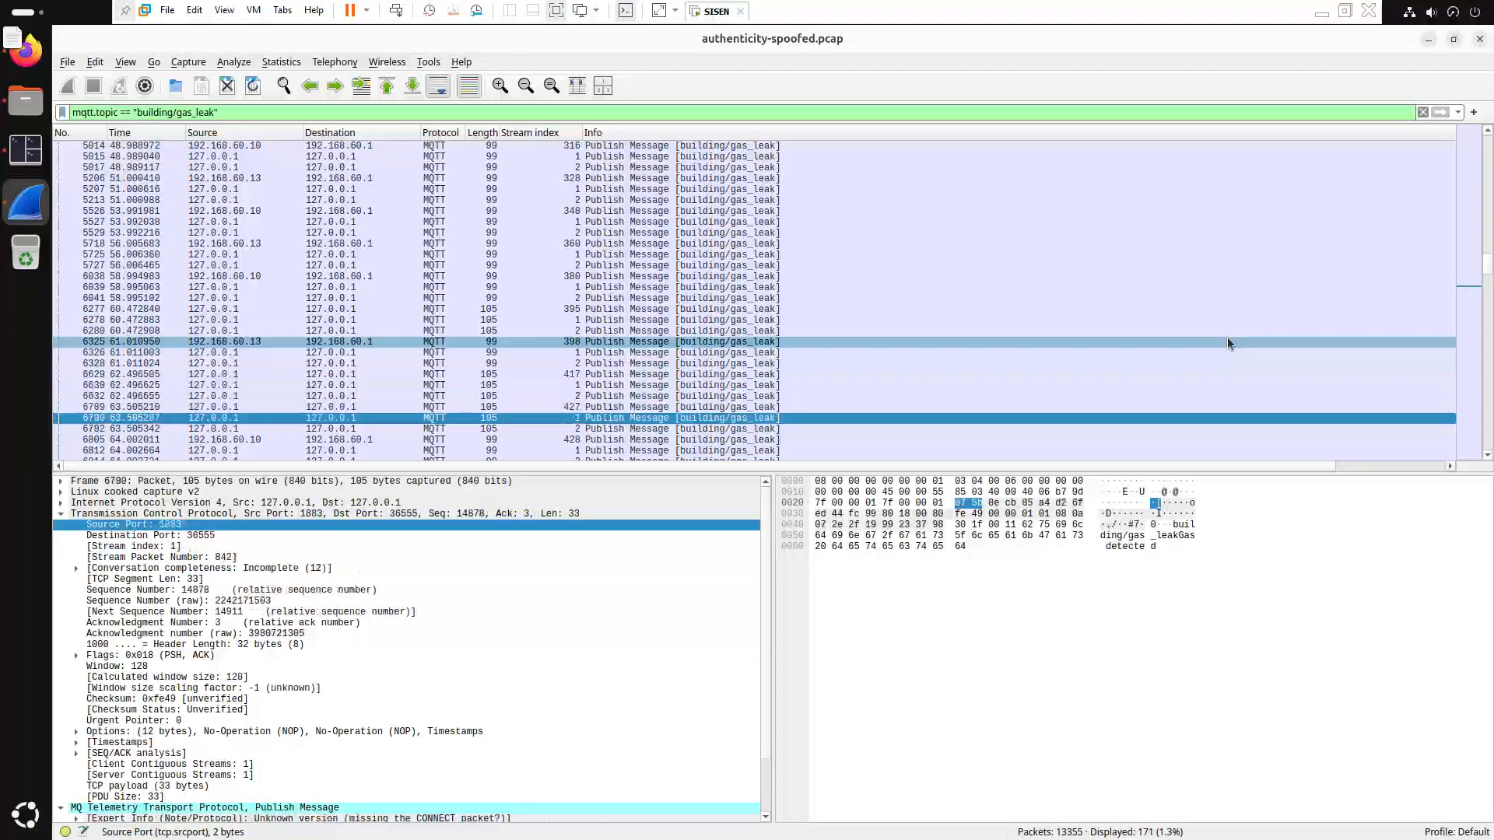
key("Down")
key("Down")
key("Down")
key("Down")
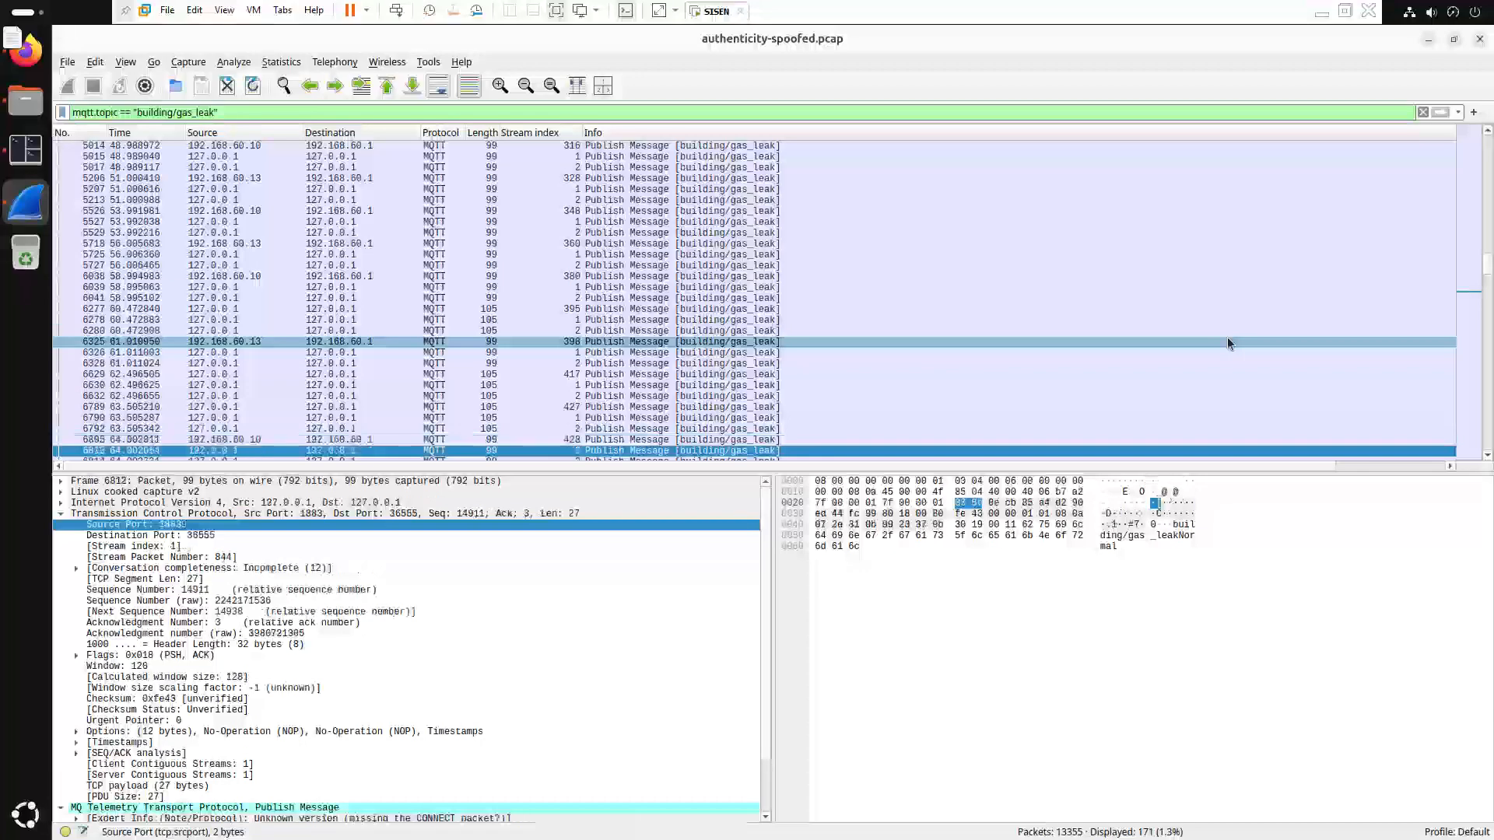
key("Down")
key("Down")
key("Down")
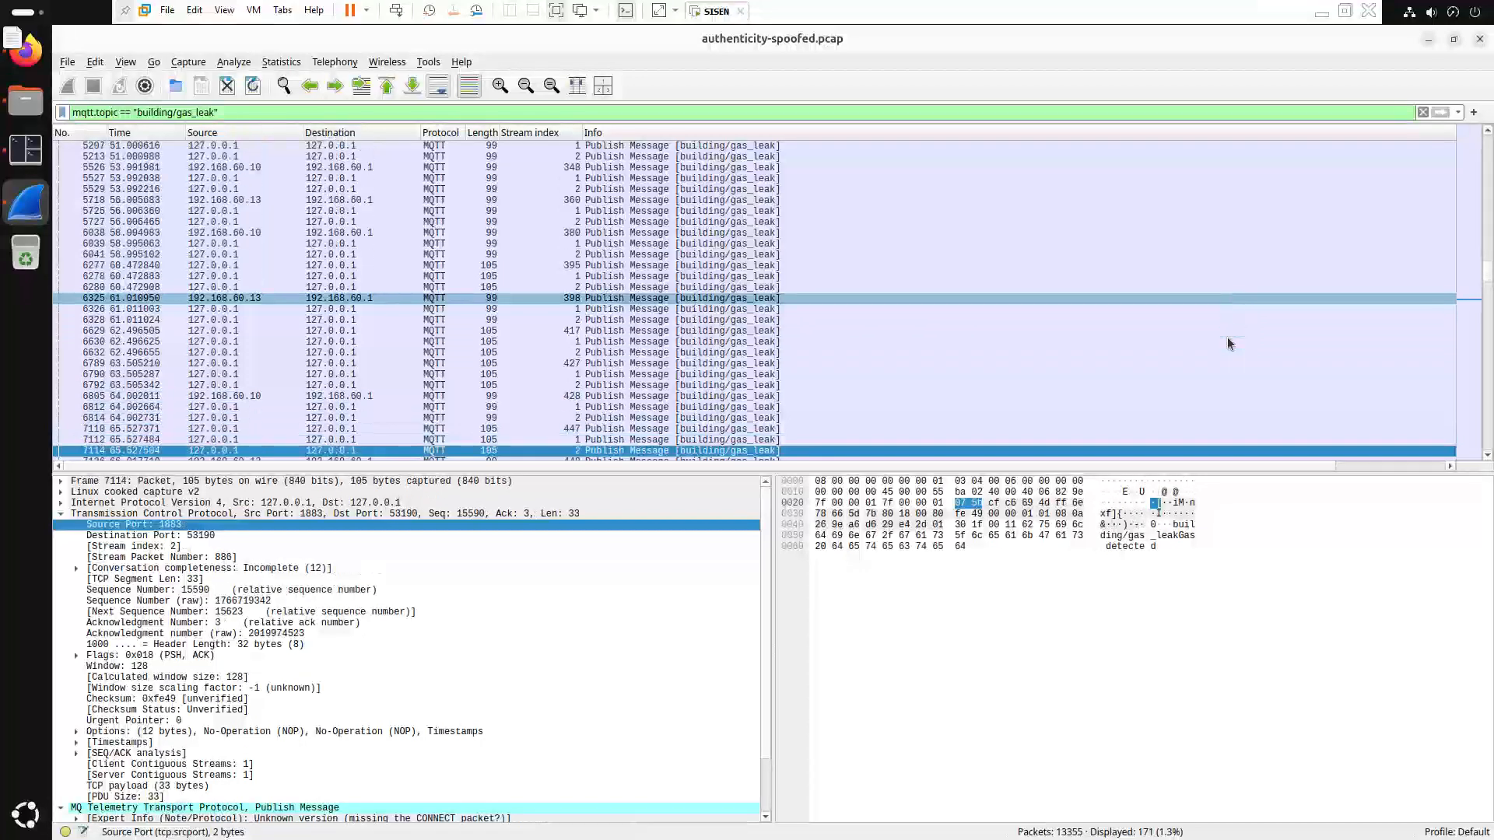
scroll(778, 348, "down", 3)
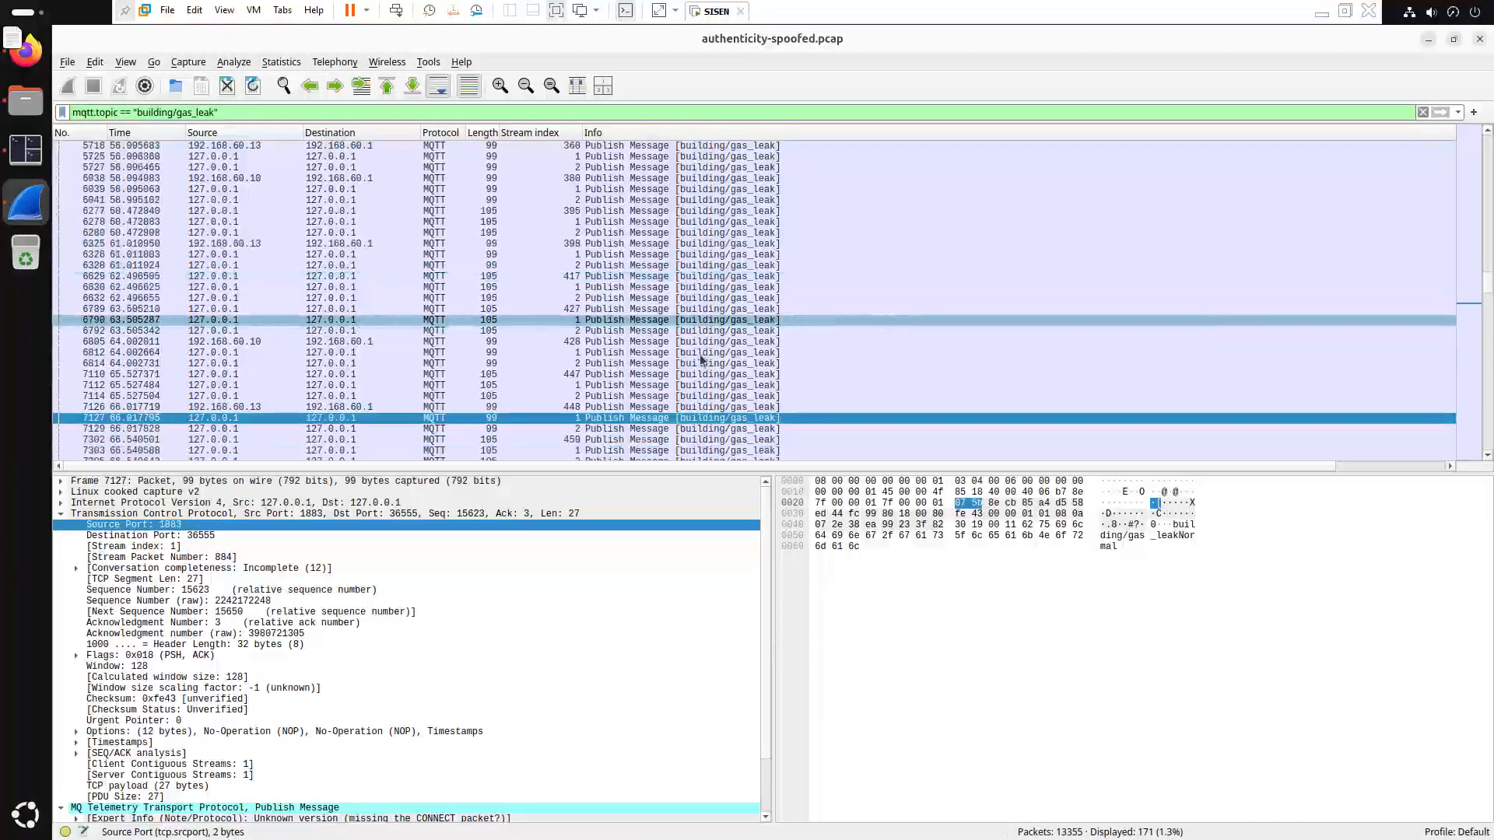
scroll(778, 348, "down", 1)
key("Down")
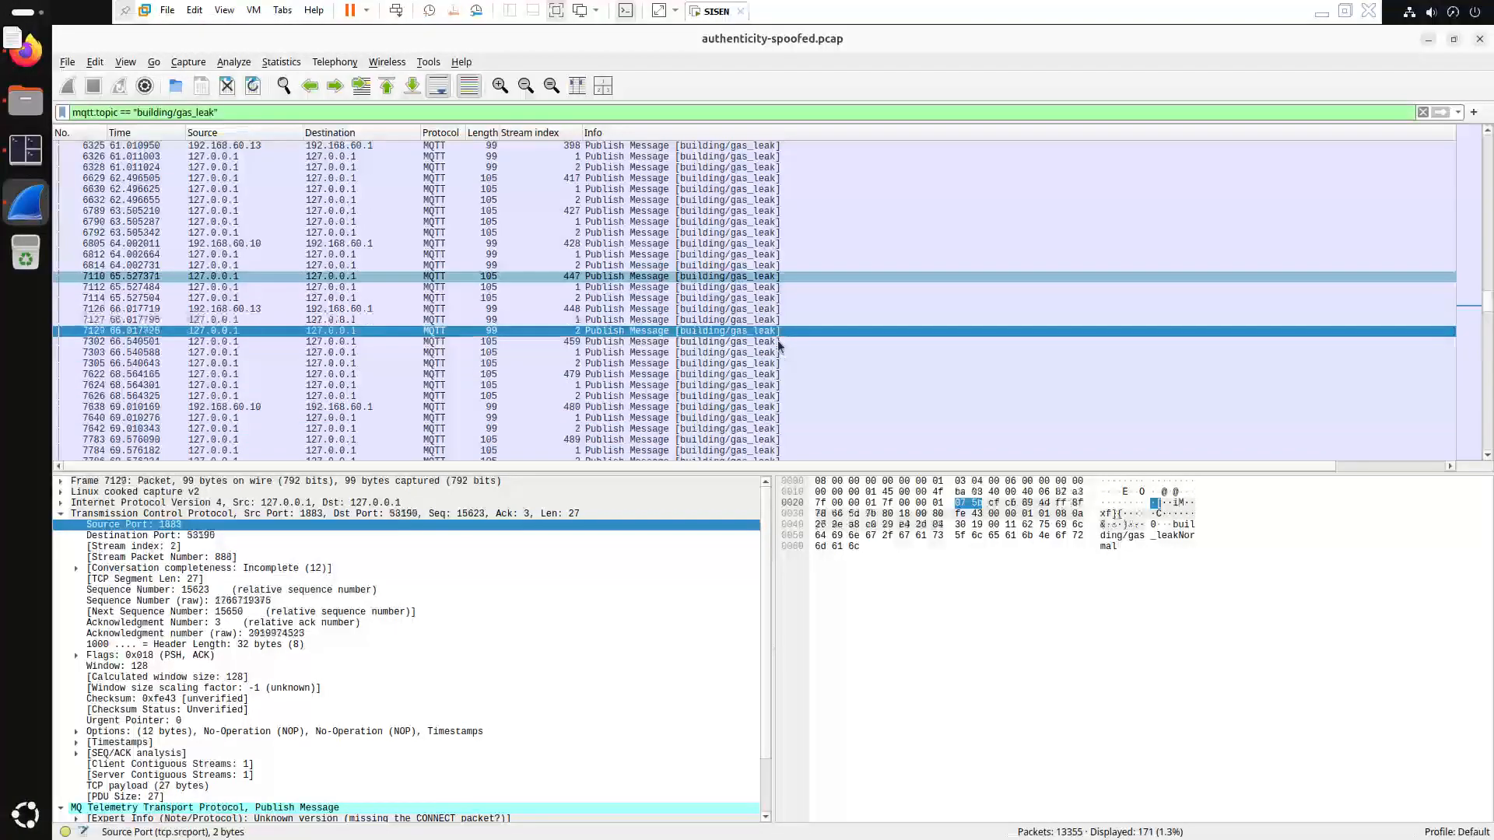
key("Down")
key("Down")
key("Down")
key("Down")
key("Down")
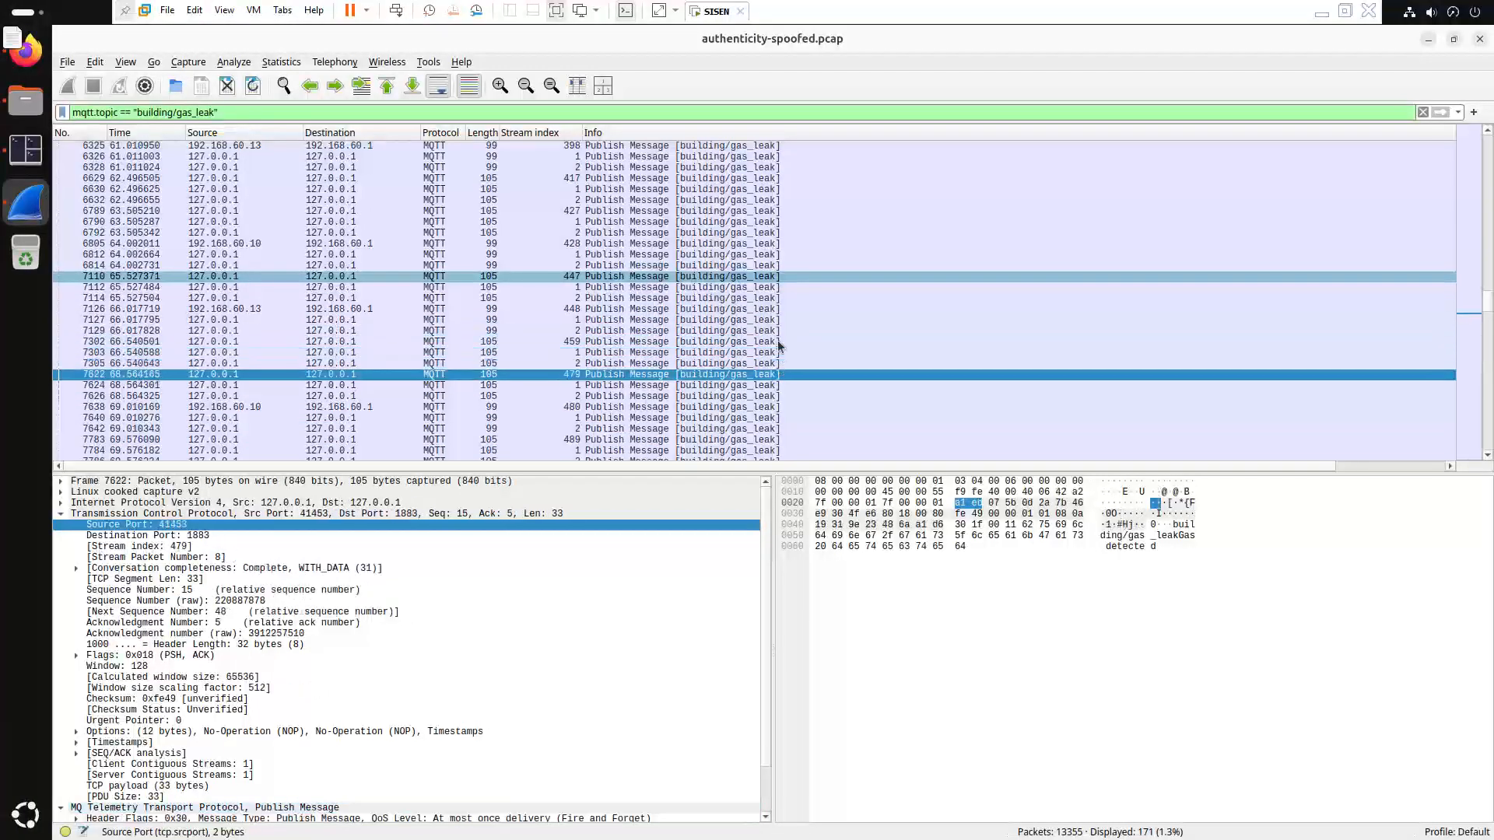
key("Down")
key("Down")
key("Down")
key("Down")
key("Down")
key("Down")
key("Down")
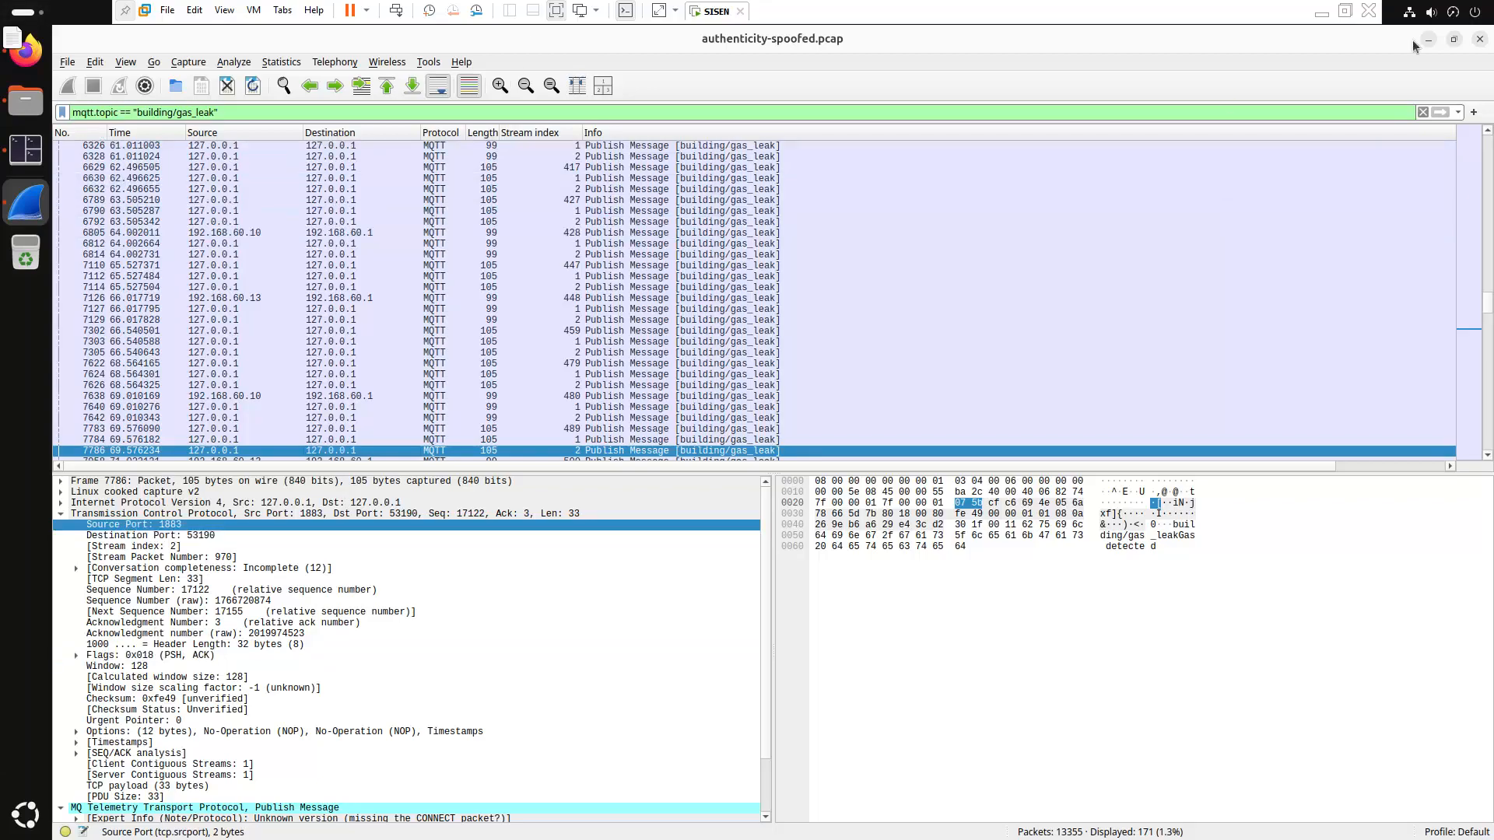
Close Wireshark and relaunch it from Tilix on integrity-extreme.pcap
left_click(1479, 39)
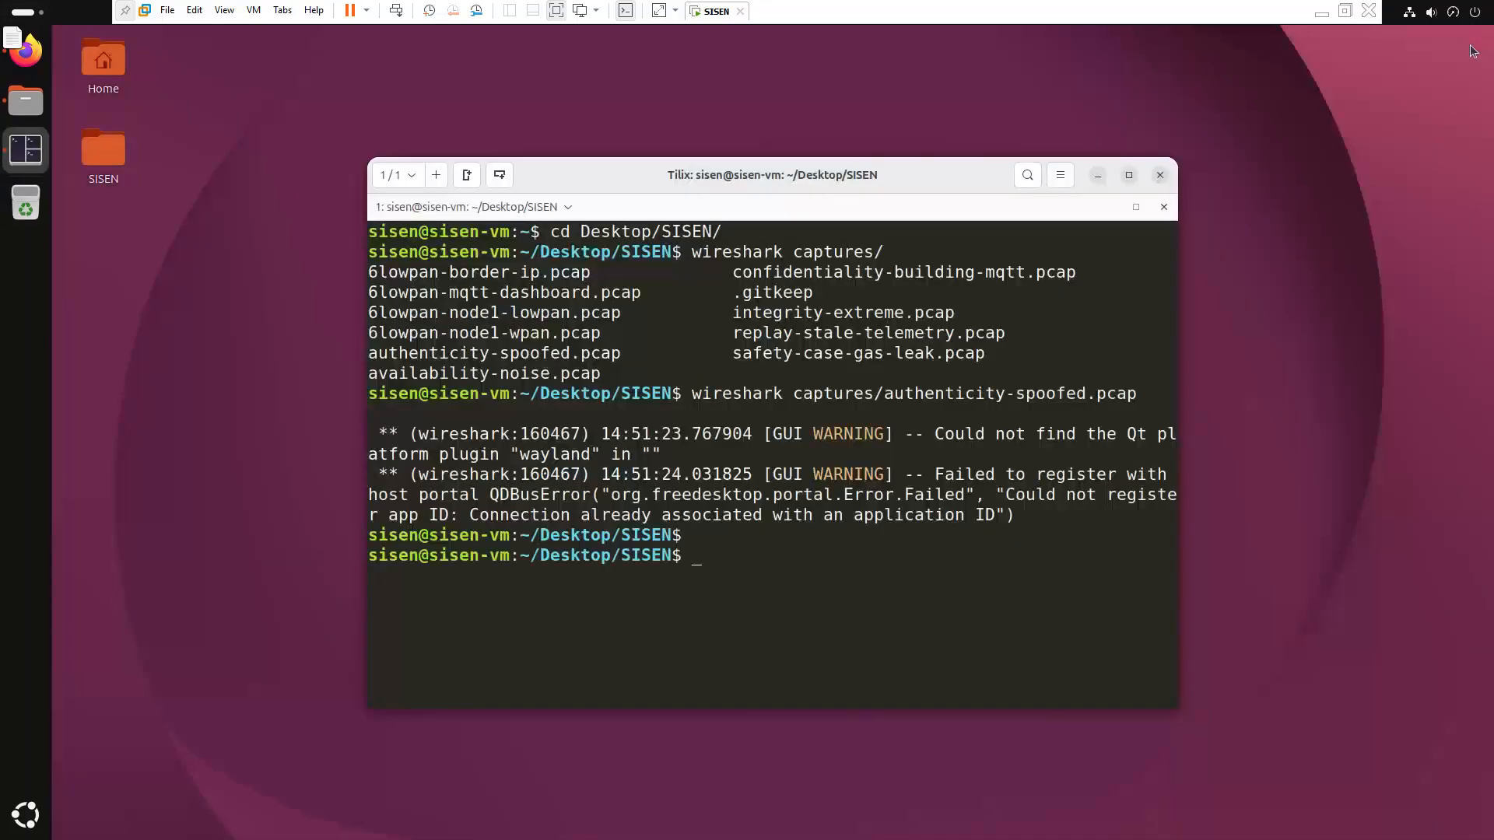
key("Up")
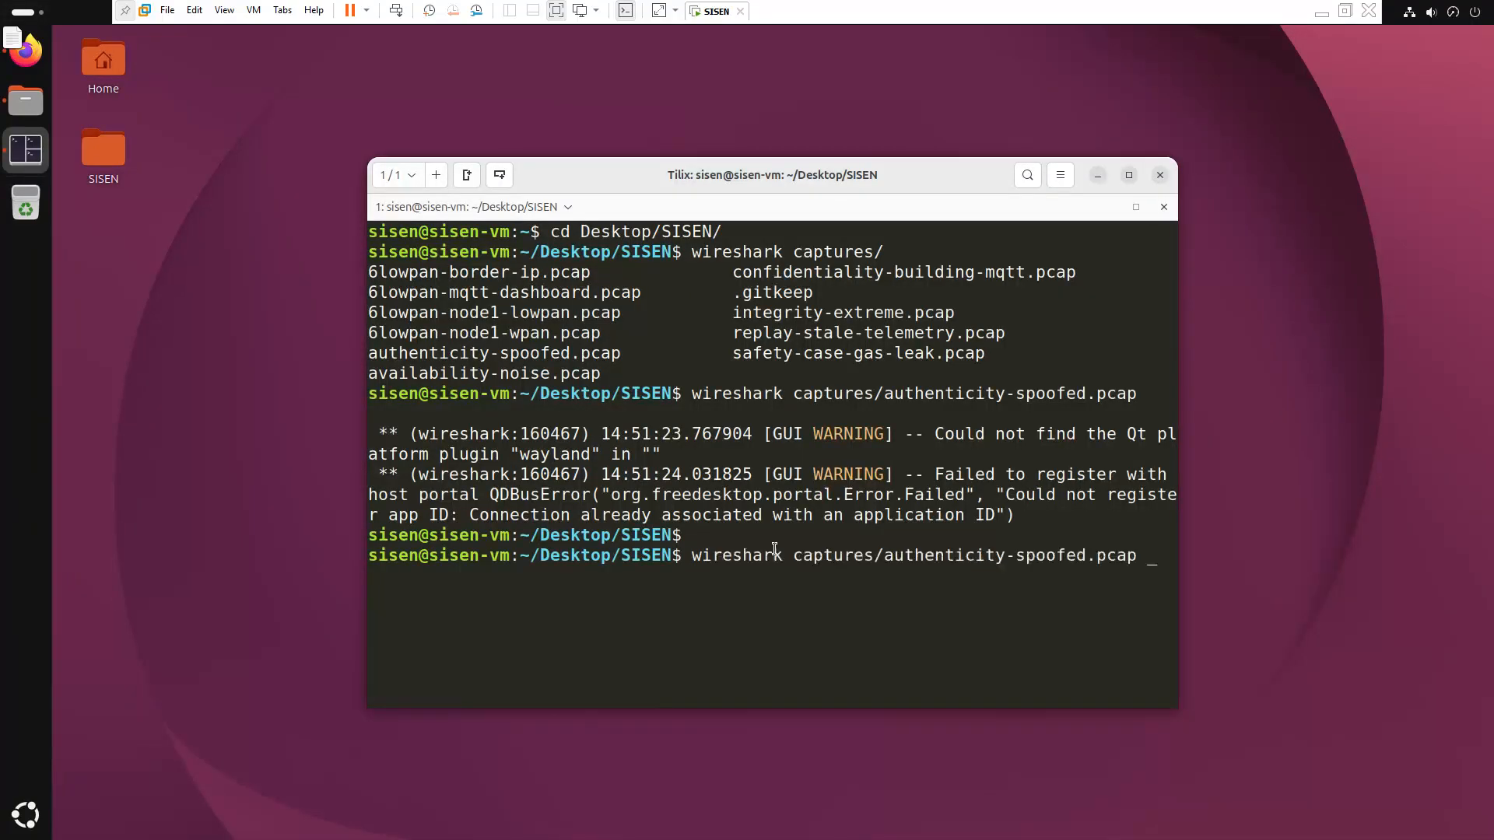
key("BackSpace")
key("BackSpace")
key("BackSpace")
key("BackSpace")
key("BackSpace")
key("BackSpace")
key("BackSpace")
key("BackSpace")
key("BackSpace")
key("BackSpace")
key("BackSpace")
key("BackSpace")
key("BackSpace")
key("BackSpace")
key("BackSpace")
key("BackSpace")
key("BackSpace")
key("BackSpace")
key("BackSpace")
key("BackSpace")
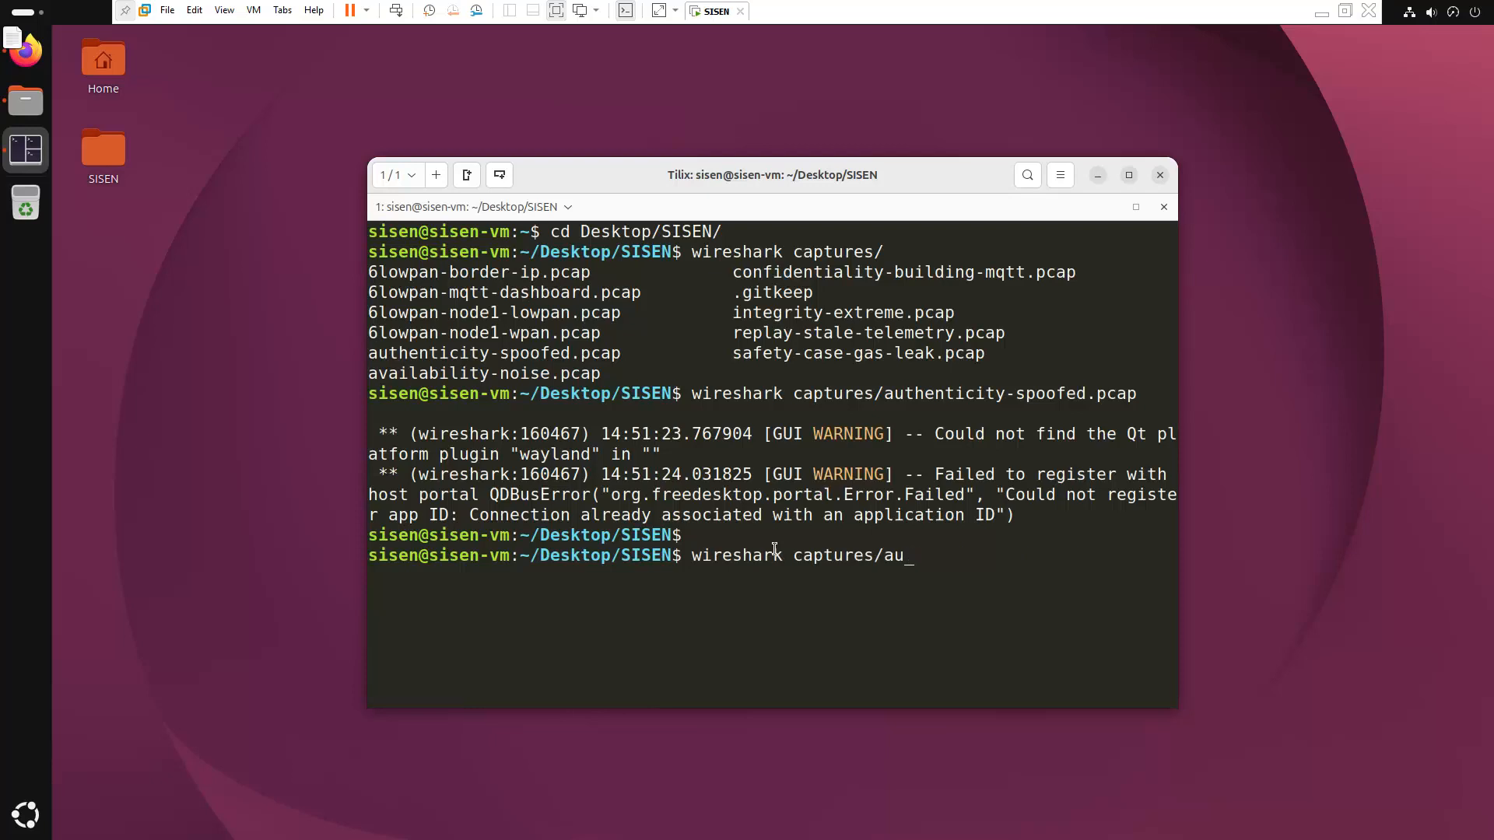
type("ex")
key("BackSpace")
key("BackSpace")
type("integrity-extreme.pcap")
key("Return")
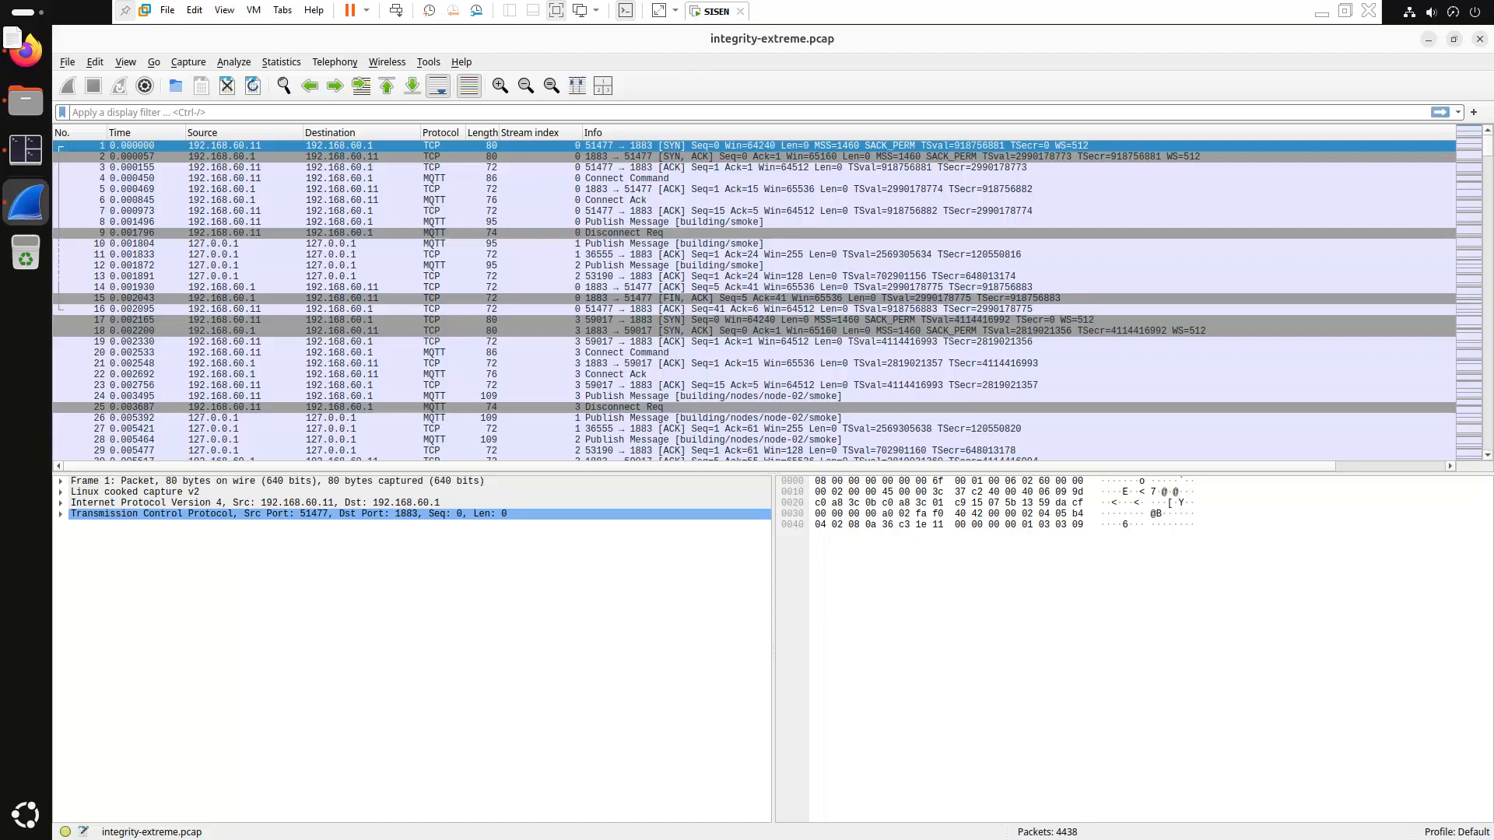
left_click(330, 110)
Apply the display filter mqtt.msgtype == 3, leaving 826 of 4438 packets
type("mqtt")
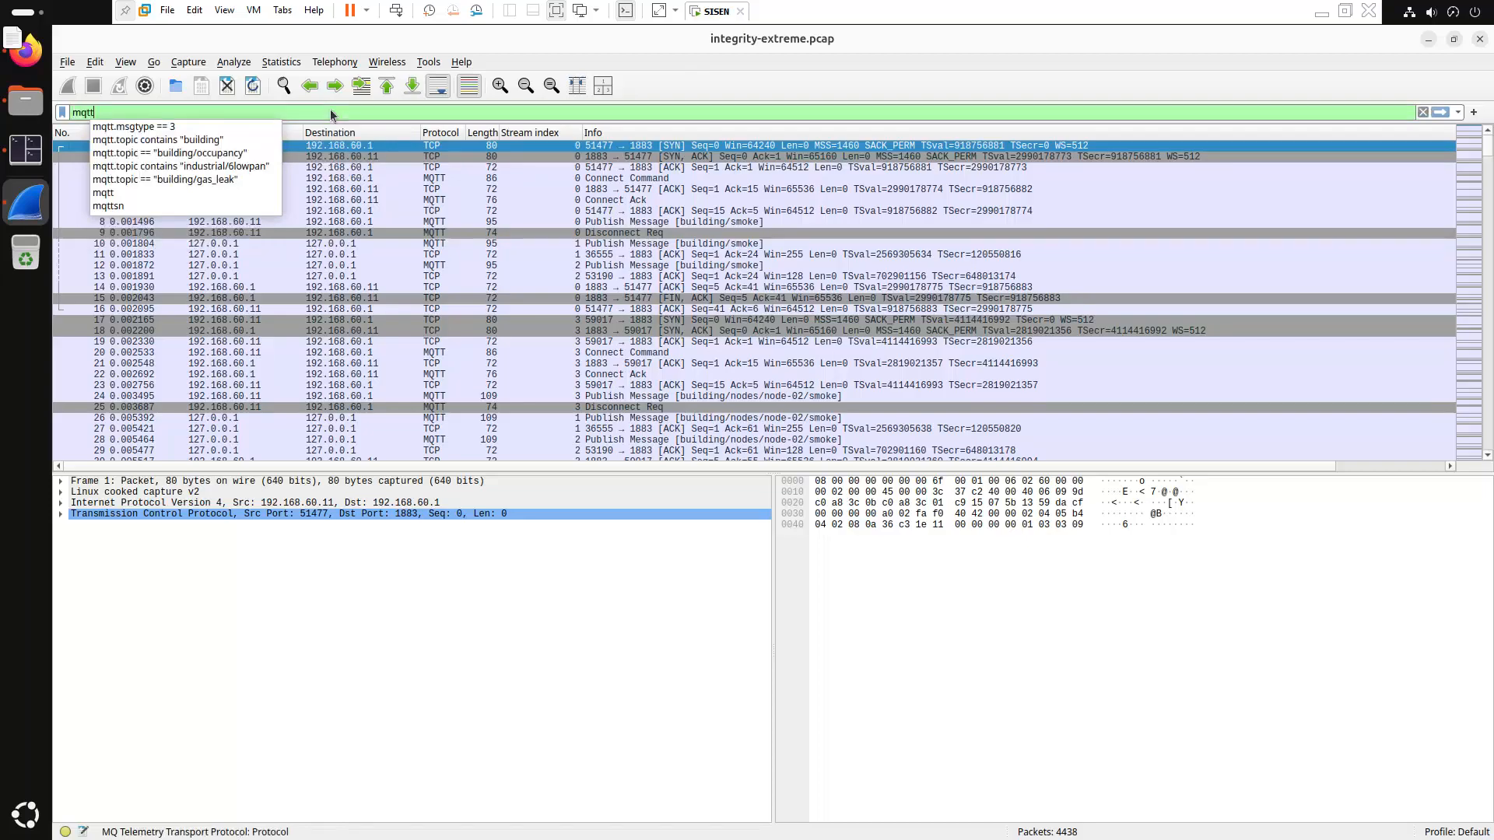
key("Down")
key("Return")
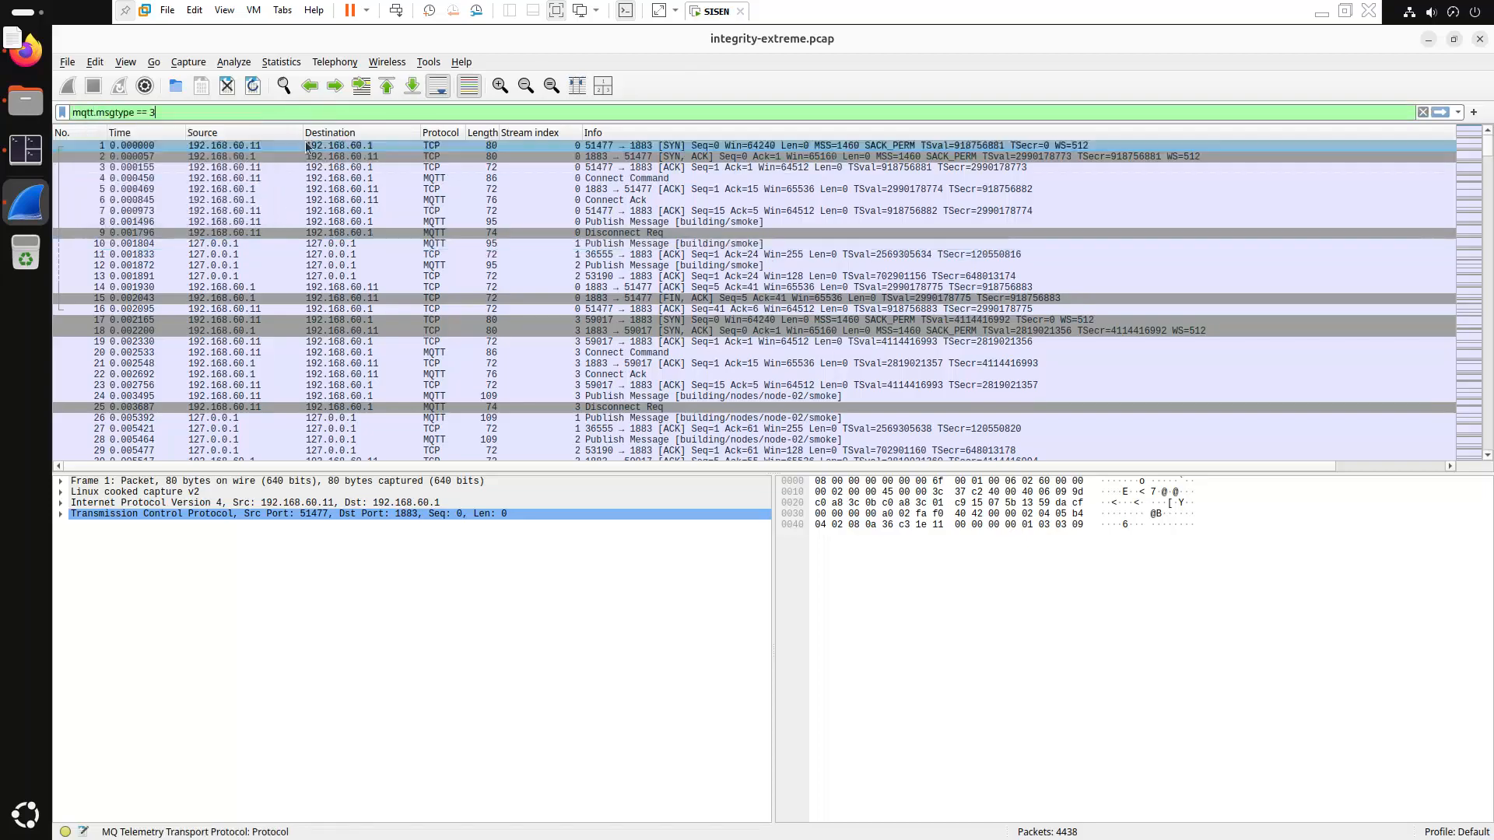
key("Return")
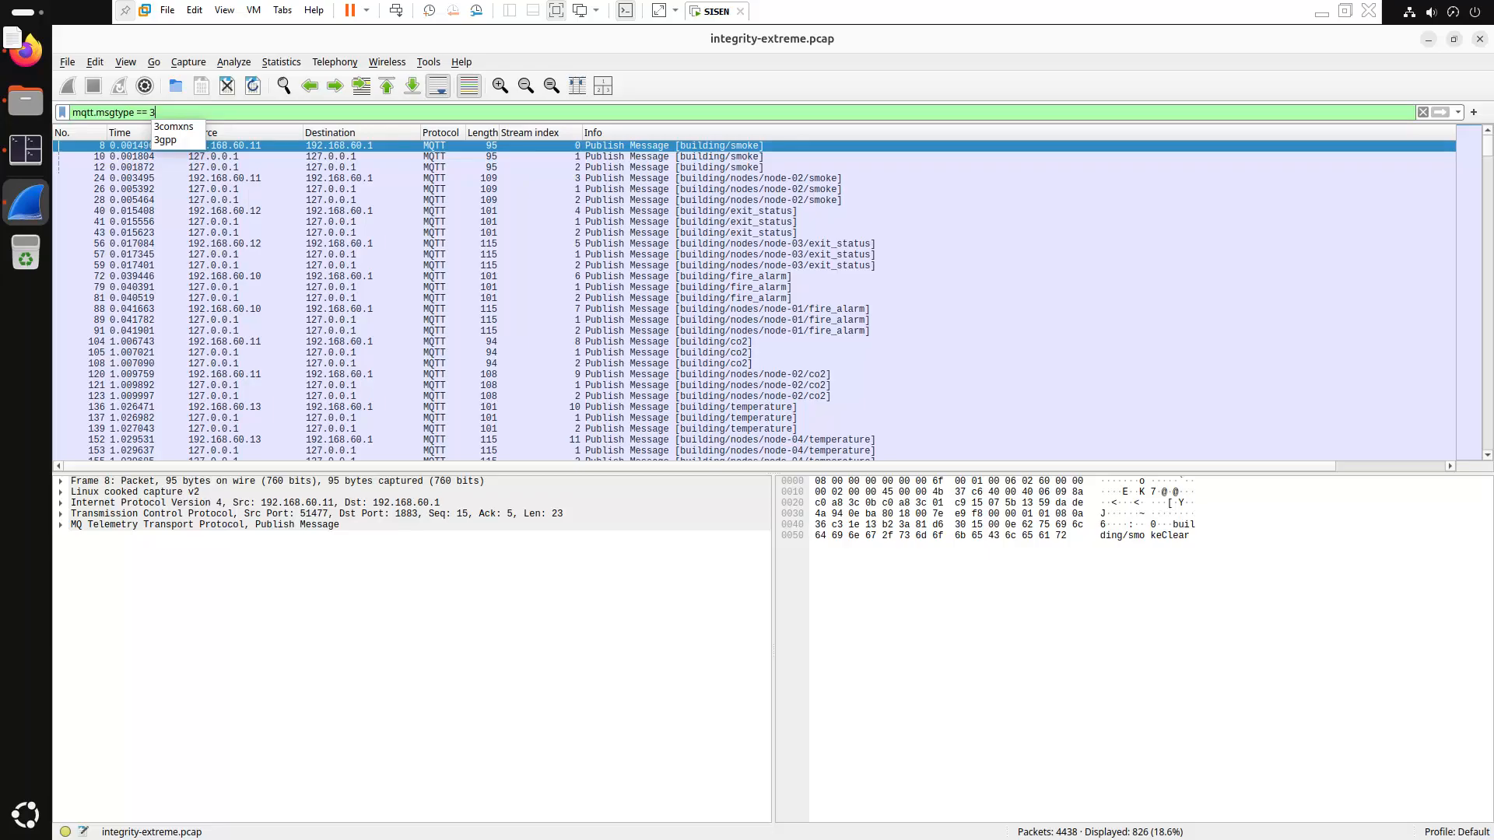
Replace the filter with the recalled mqtt.topic contains "building" expression
triple_click(242, 112)
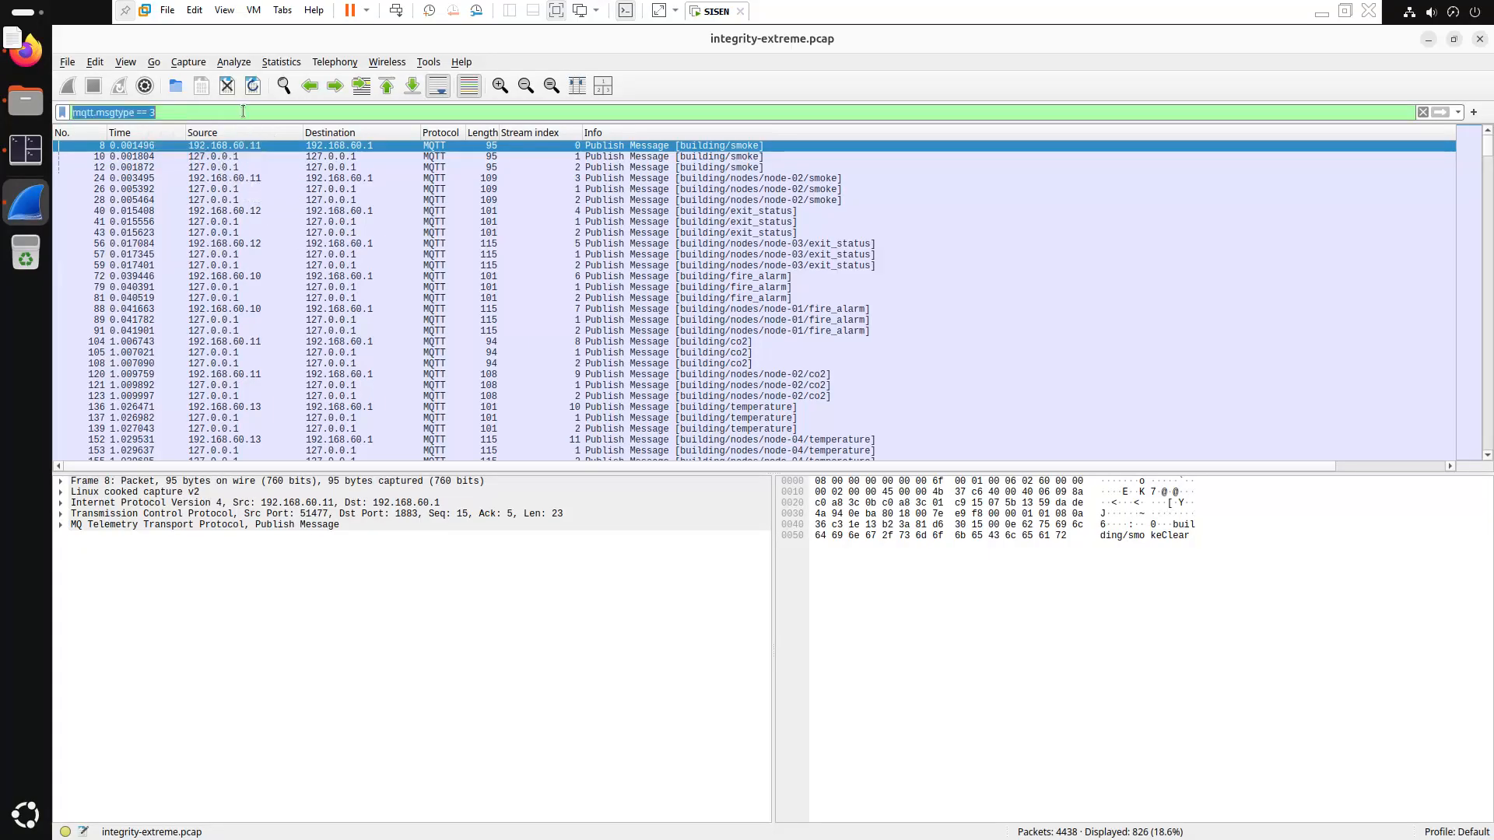
type("mqtt tpo")
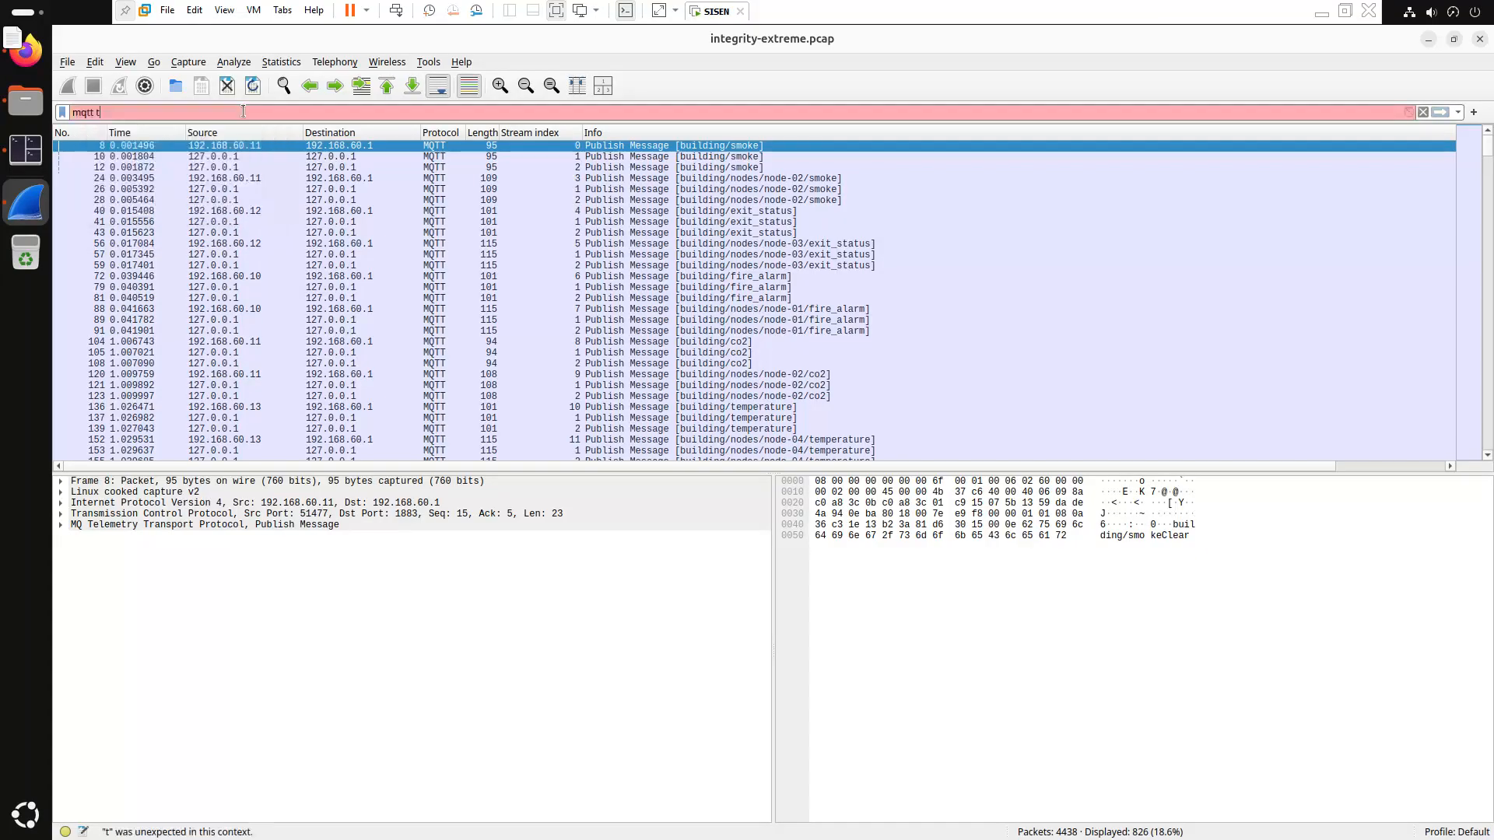
key("BackSpace")
key("BackSpace")
key("BackSpace")
key("BackSpace")
type(".t")
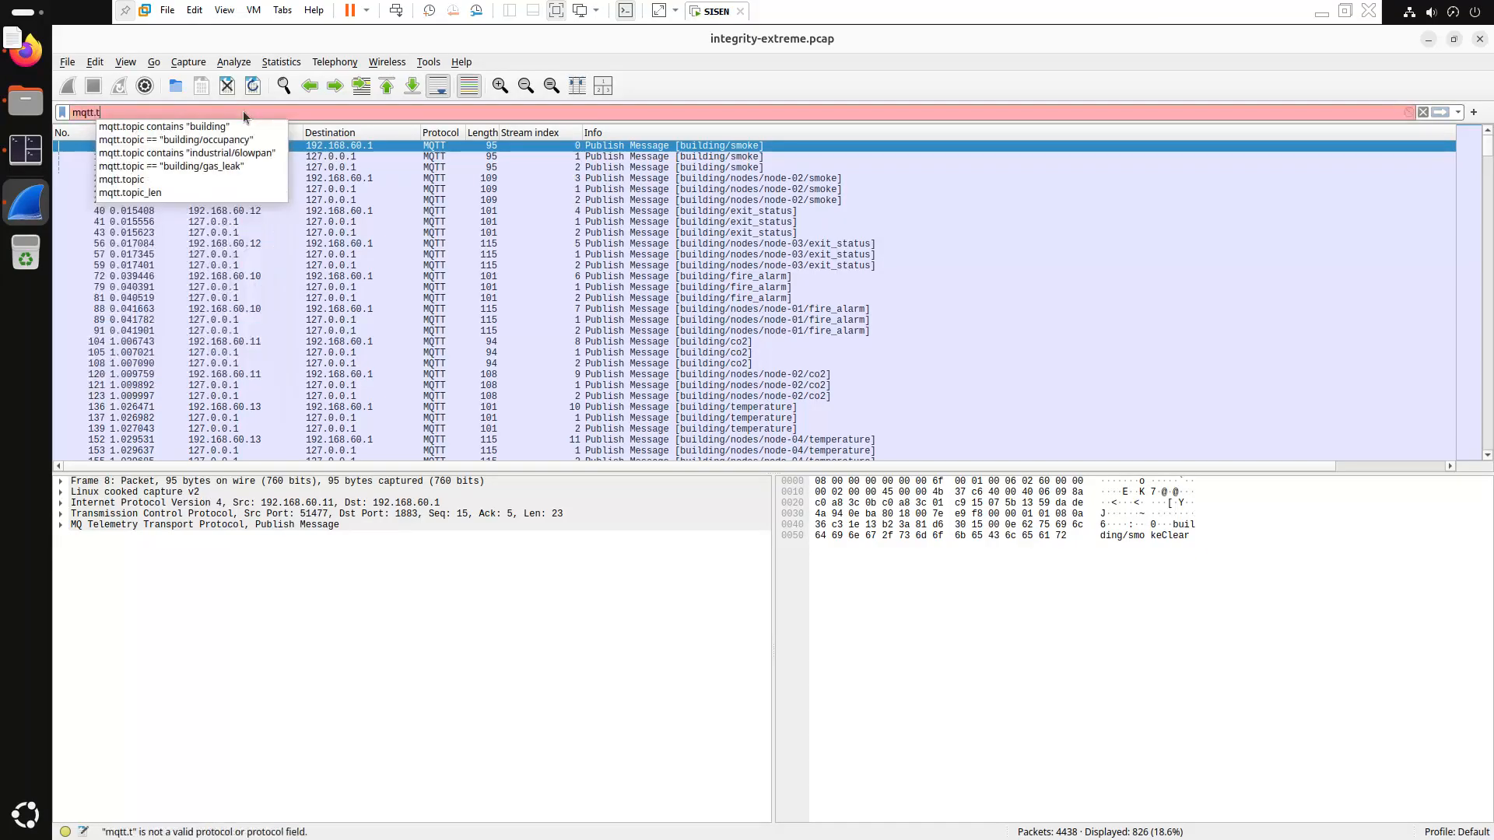
key("Down")
left_click(243, 111)
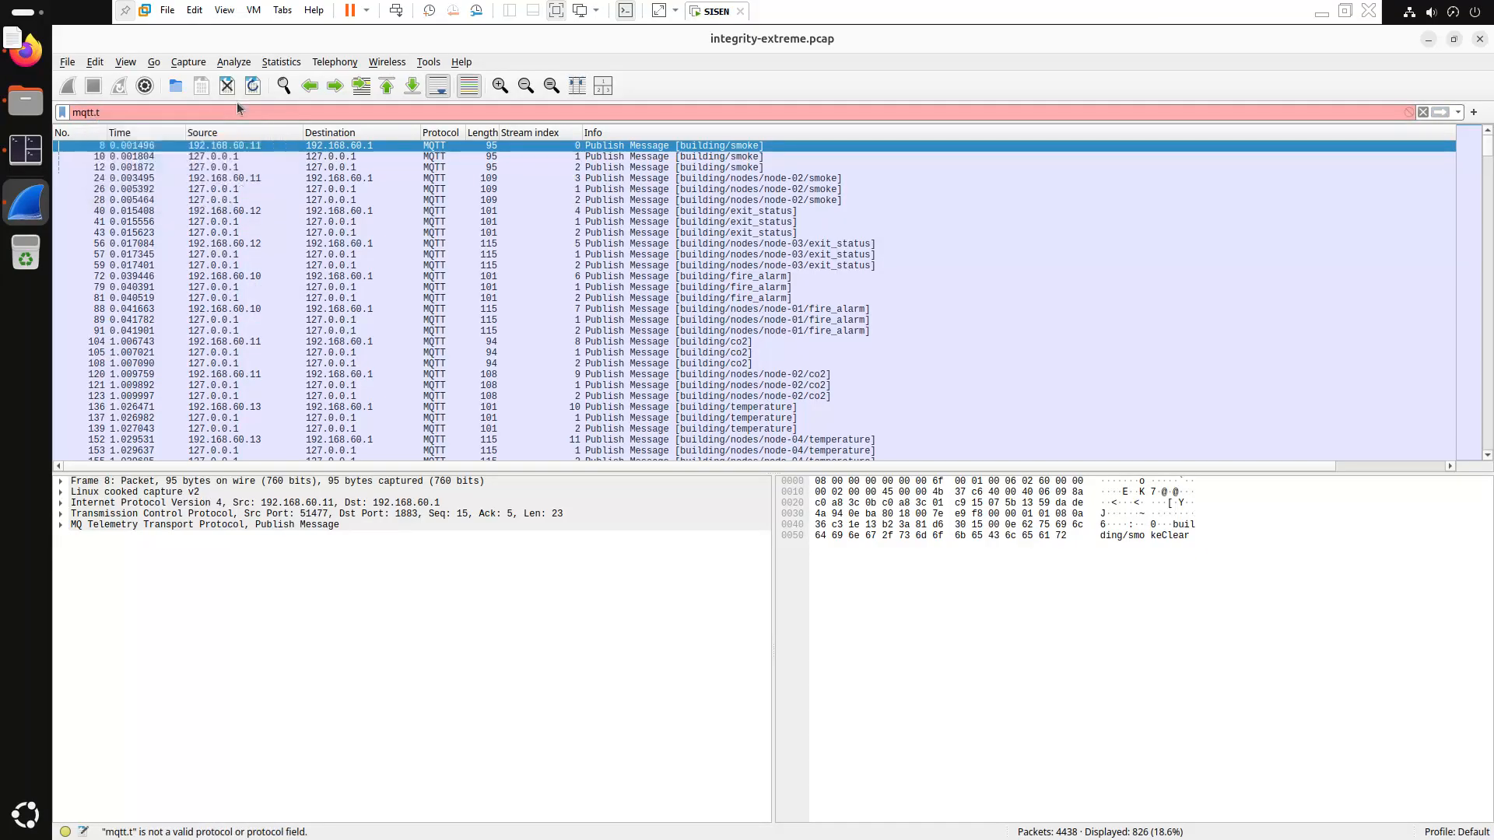
type("t")
key("BackSpace")
type("op")
key("Down")
key("Return")
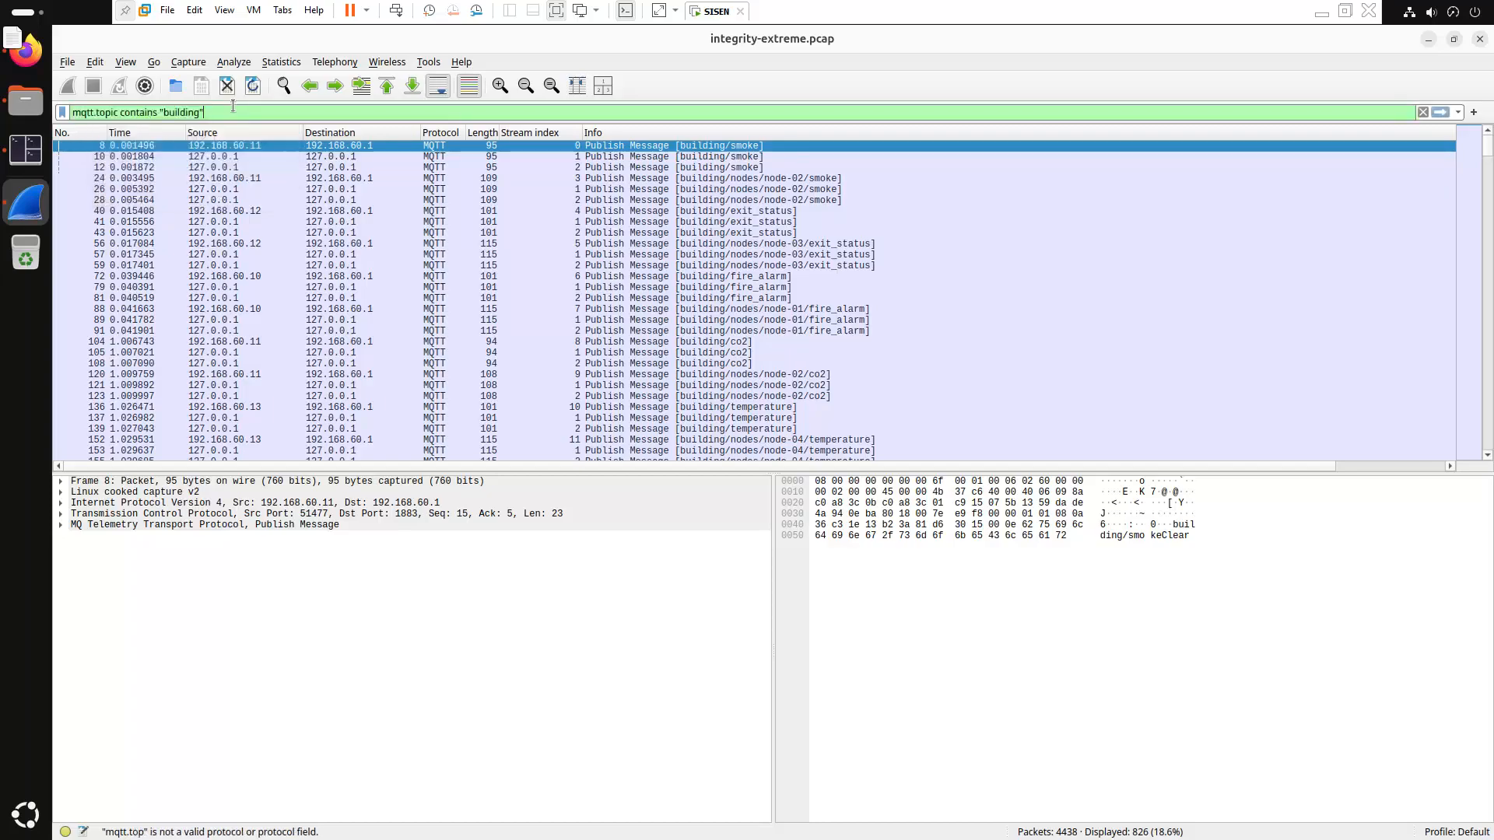
Change the topic filter to mqtt.topic contains "occupancy" and apply it
double_click(172, 112)
type("occupan")
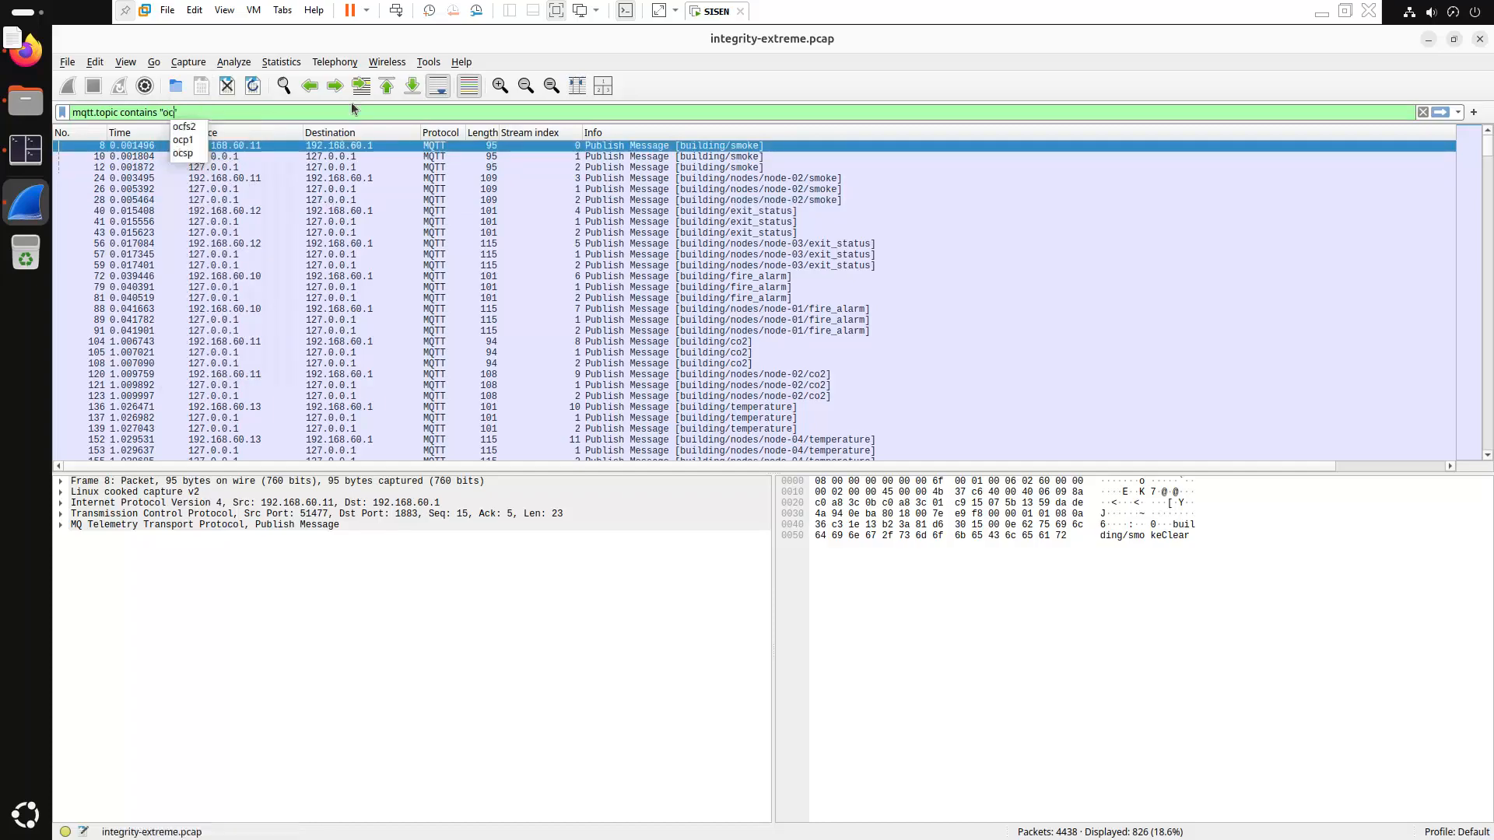
type("cy")
key("Return")
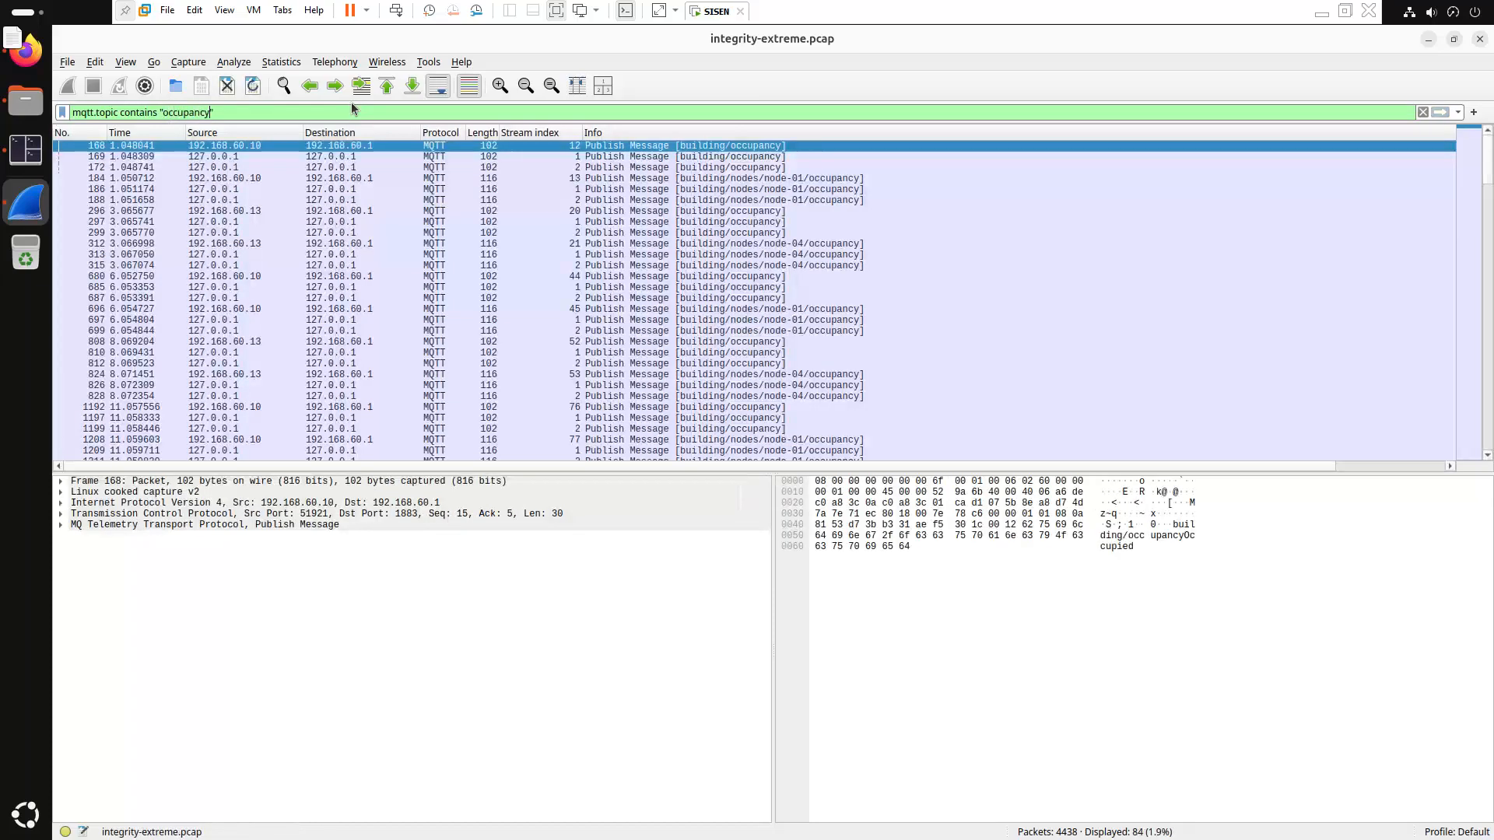
Switch the topic filter to mqtt.topic contains "gas", showing 108 packets
double_click(198, 109)
type("gas")
key("Return")
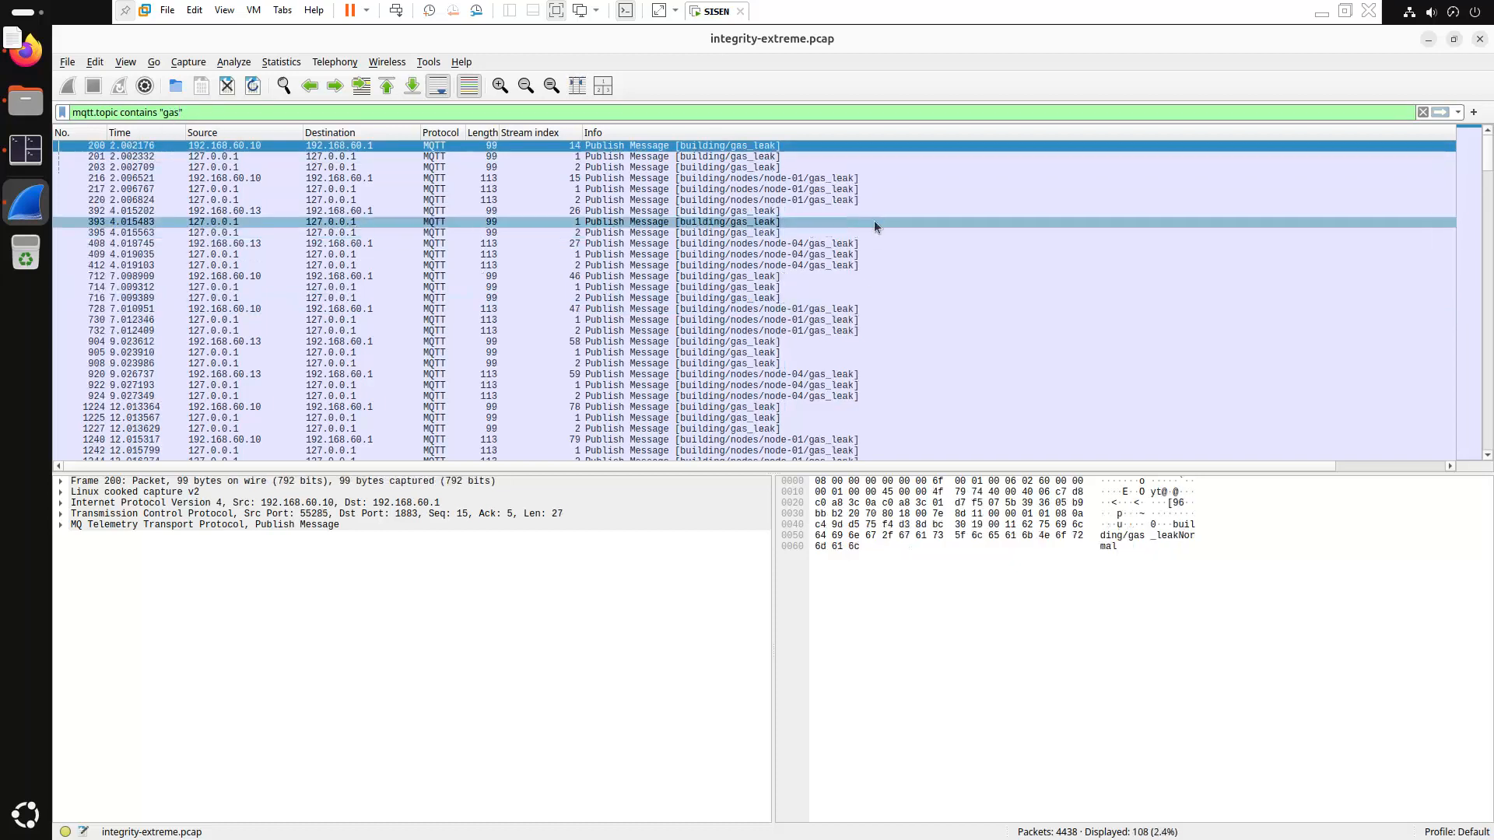
Inspect packets 220 and 392, expanding the MQTT details to show the "Normal" payload
left_click(820, 203)
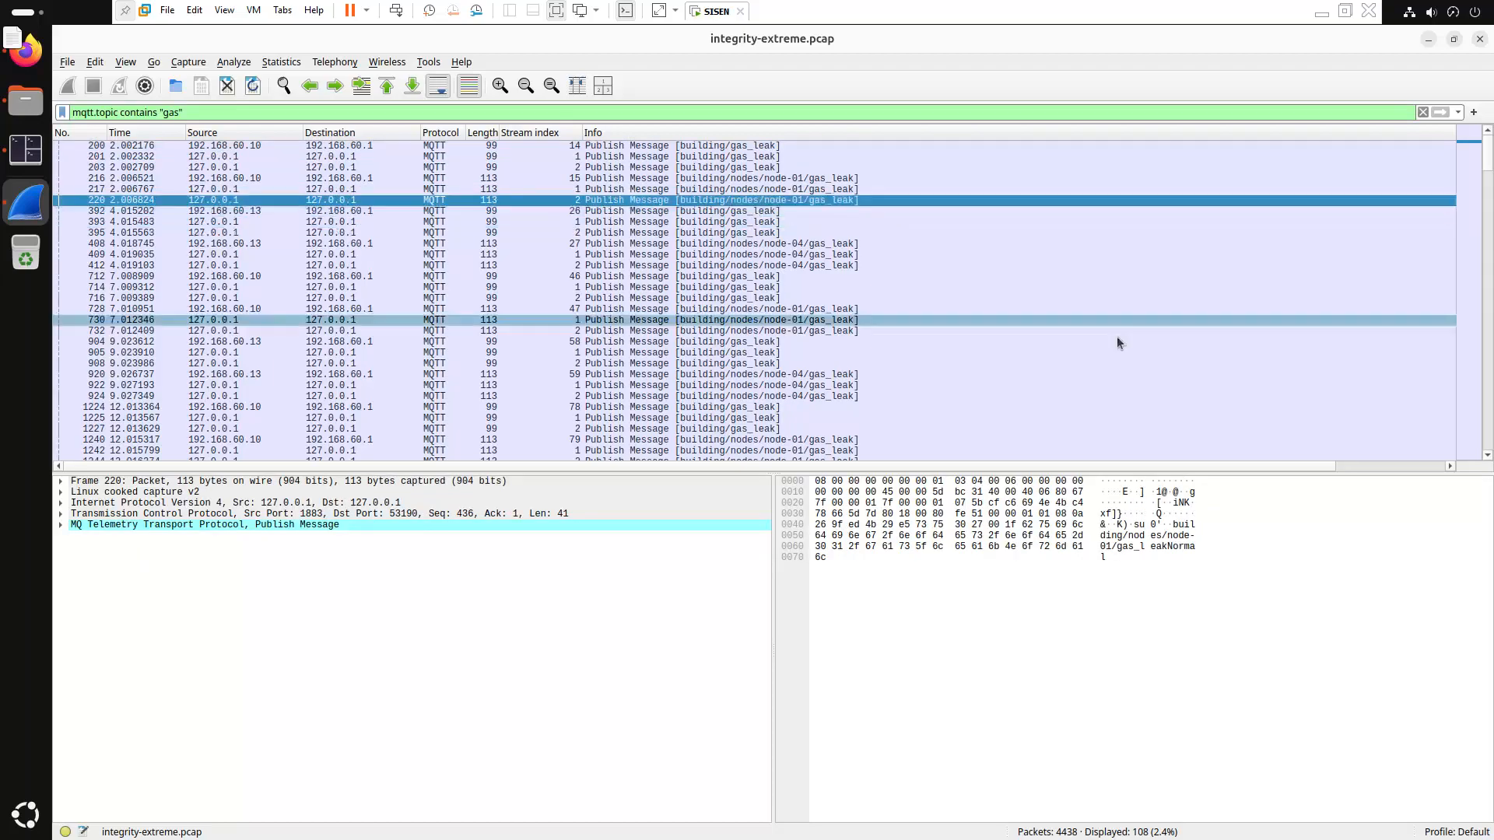
left_click(799, 212)
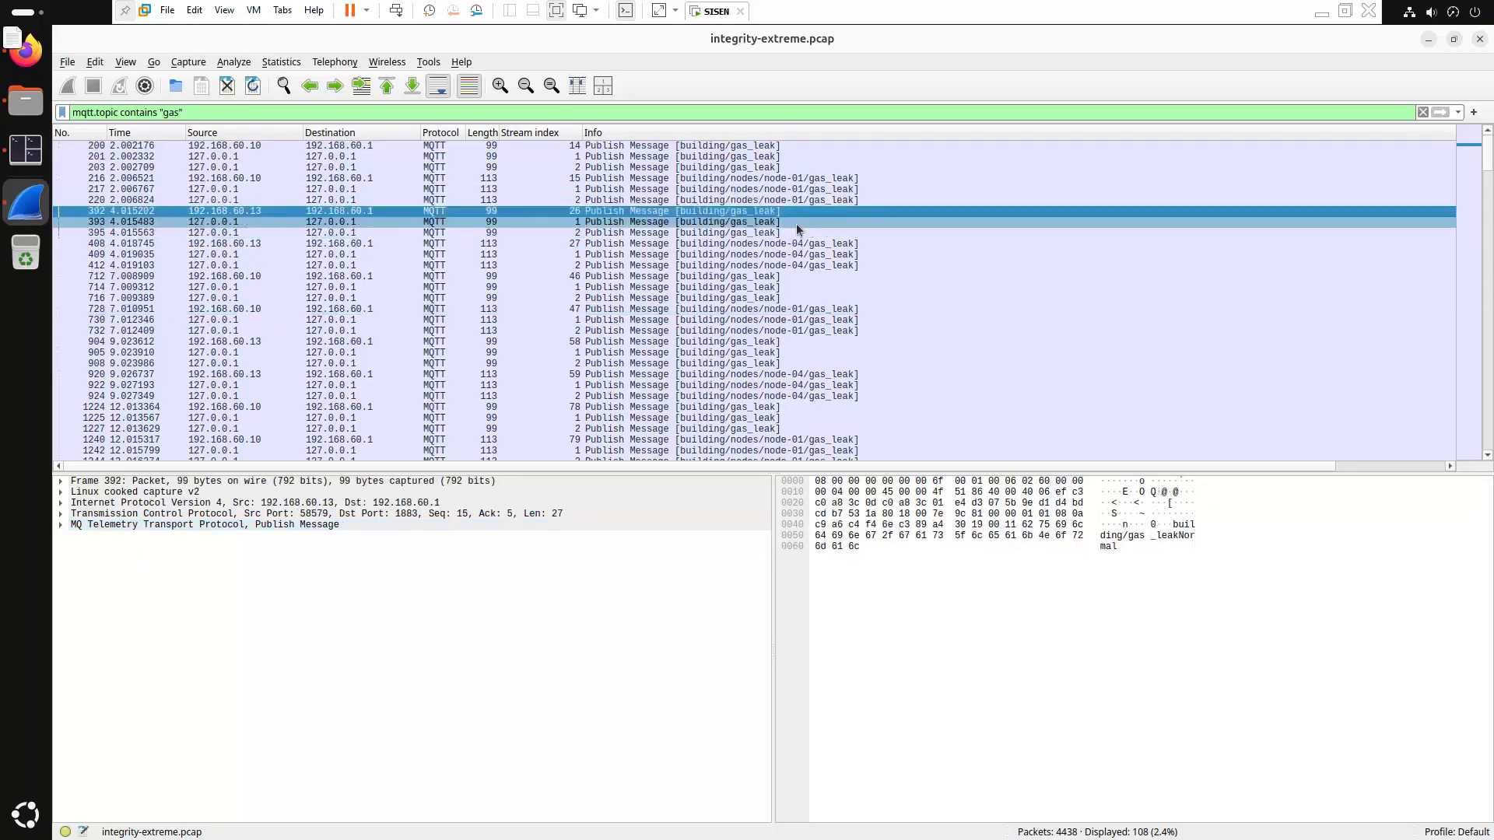
left_click(62, 524)
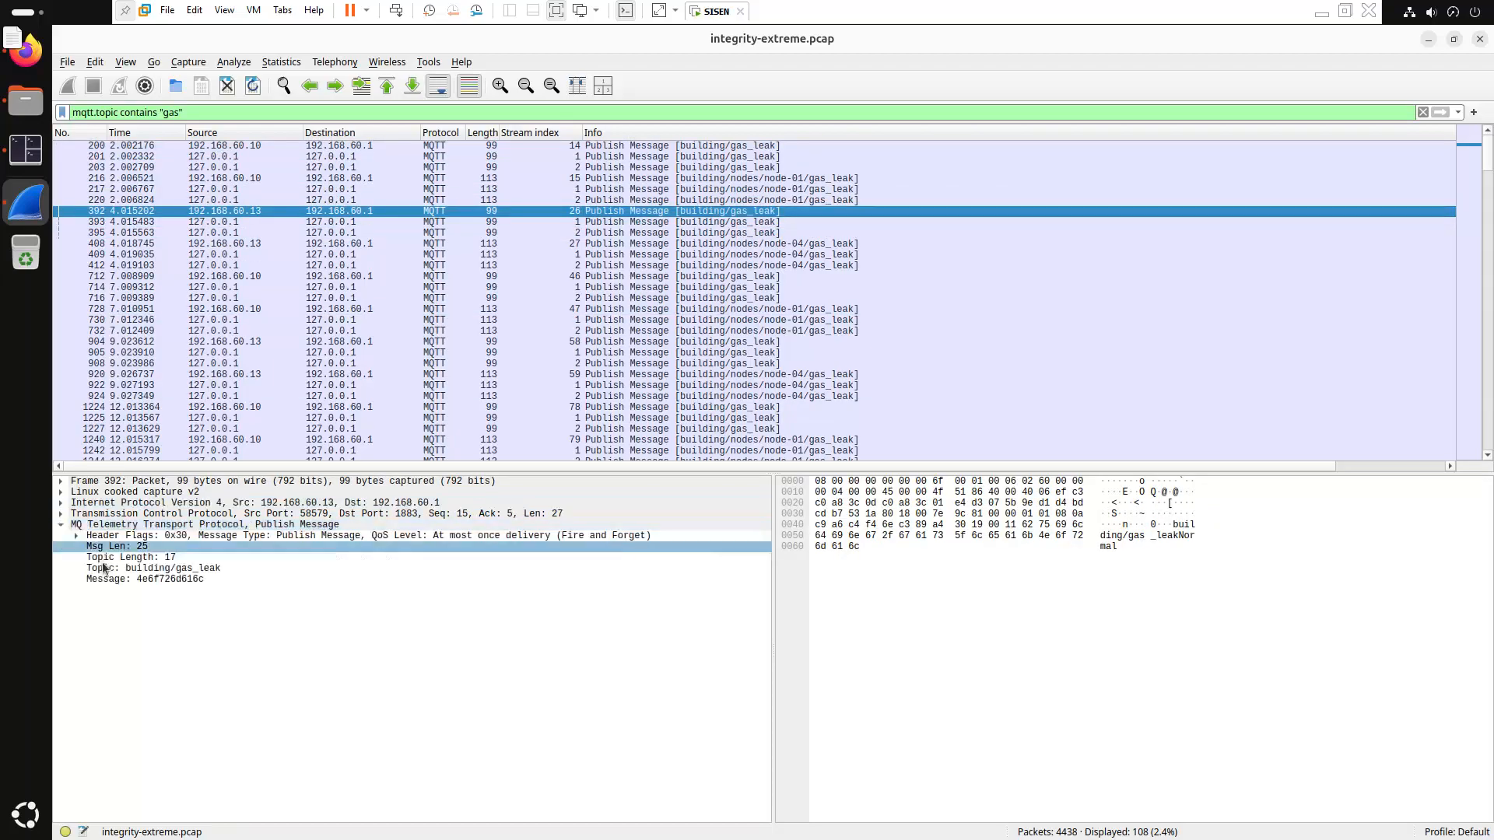
left_click(178, 570)
left_click(176, 579)
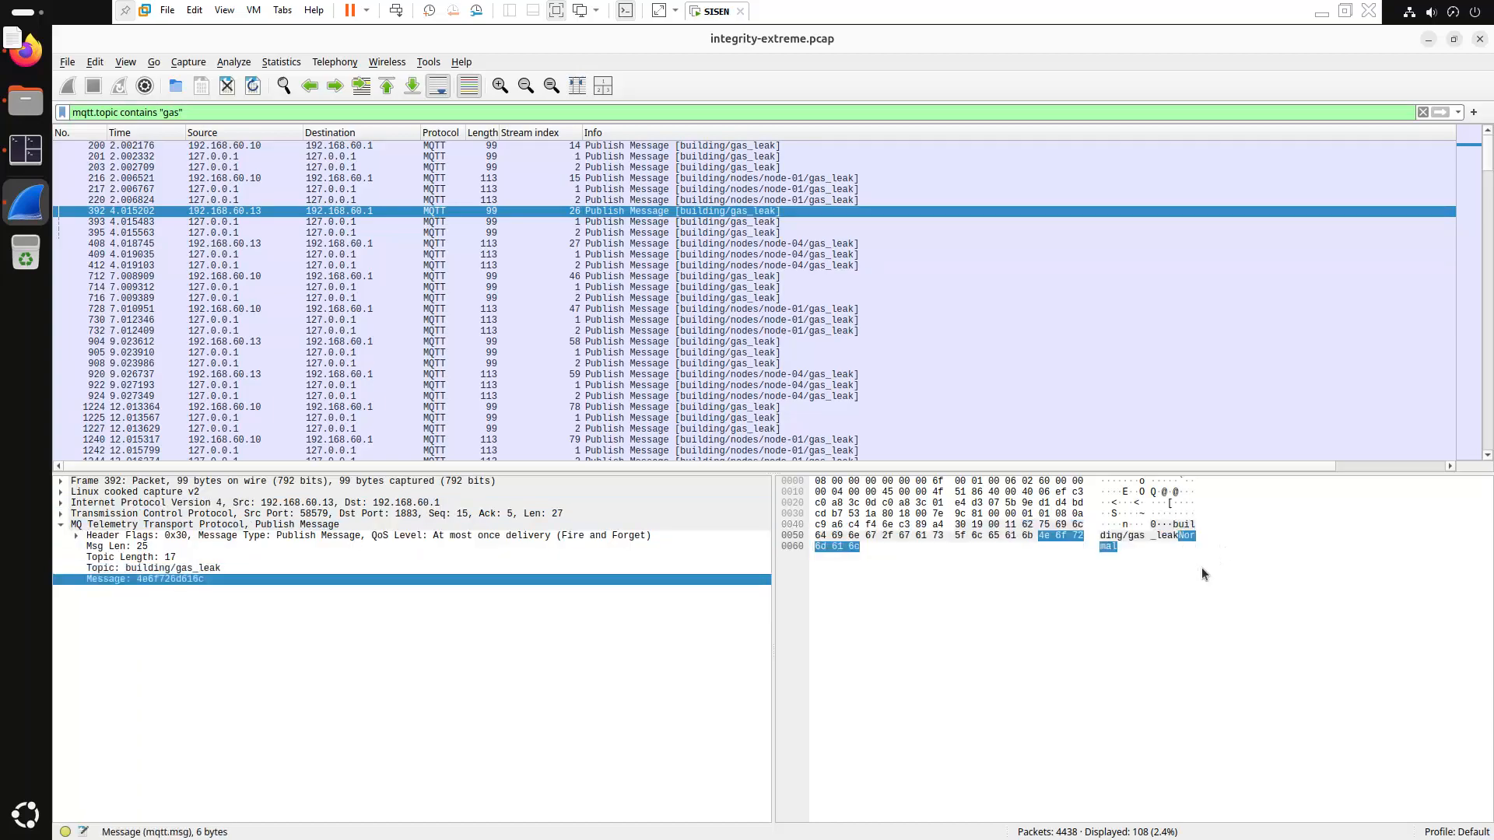
Inspect gas_leak packets 220, 408, 409, 412, 716, 730, 905 and 922
left_click(788, 200)
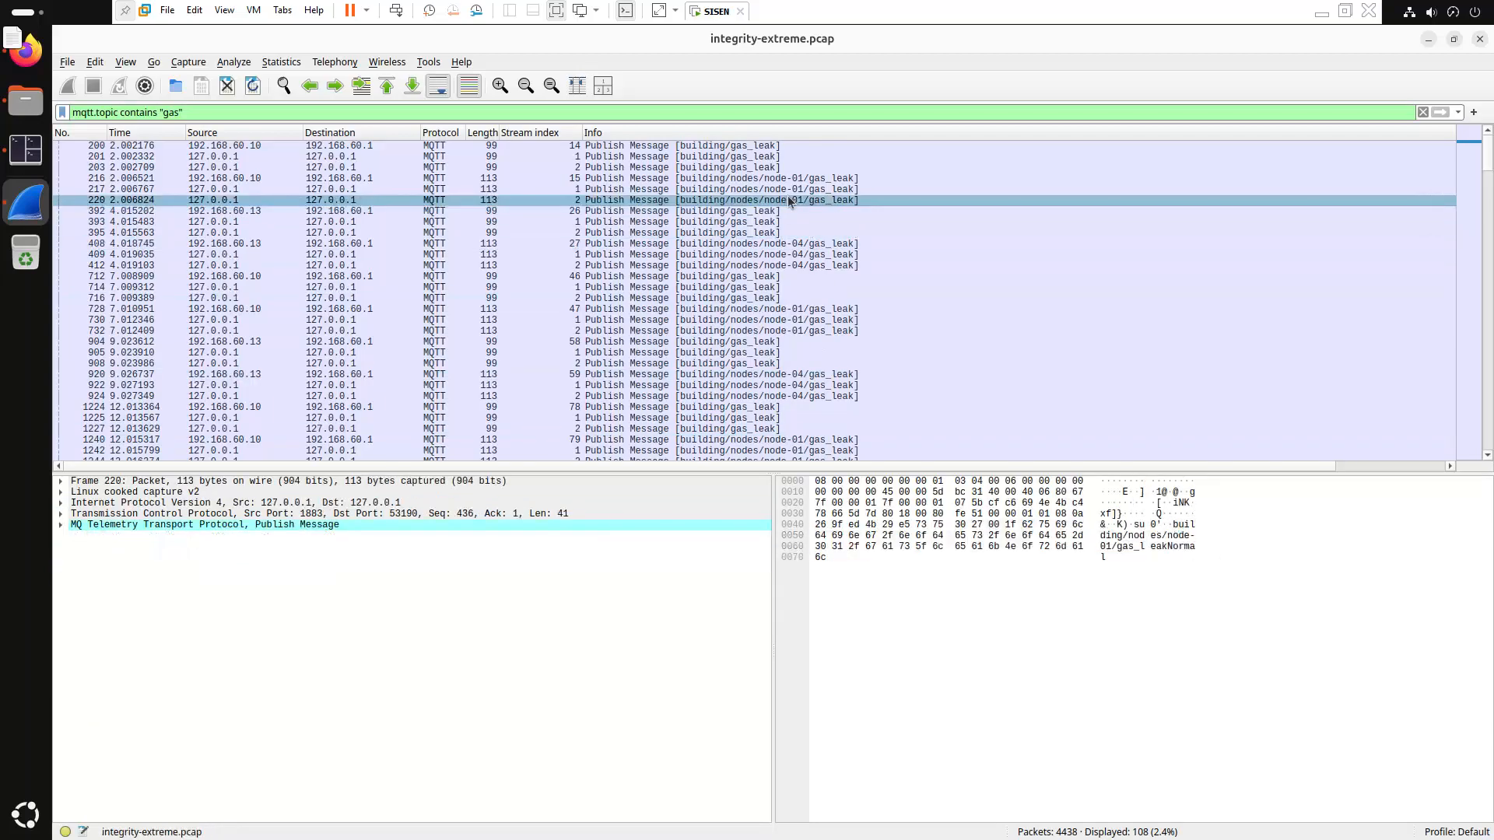
left_click(785, 245)
left_click(783, 256)
left_click(779, 267)
left_click(772, 300)
left_click(771, 319)
left_click(751, 355)
left_click(754, 385)
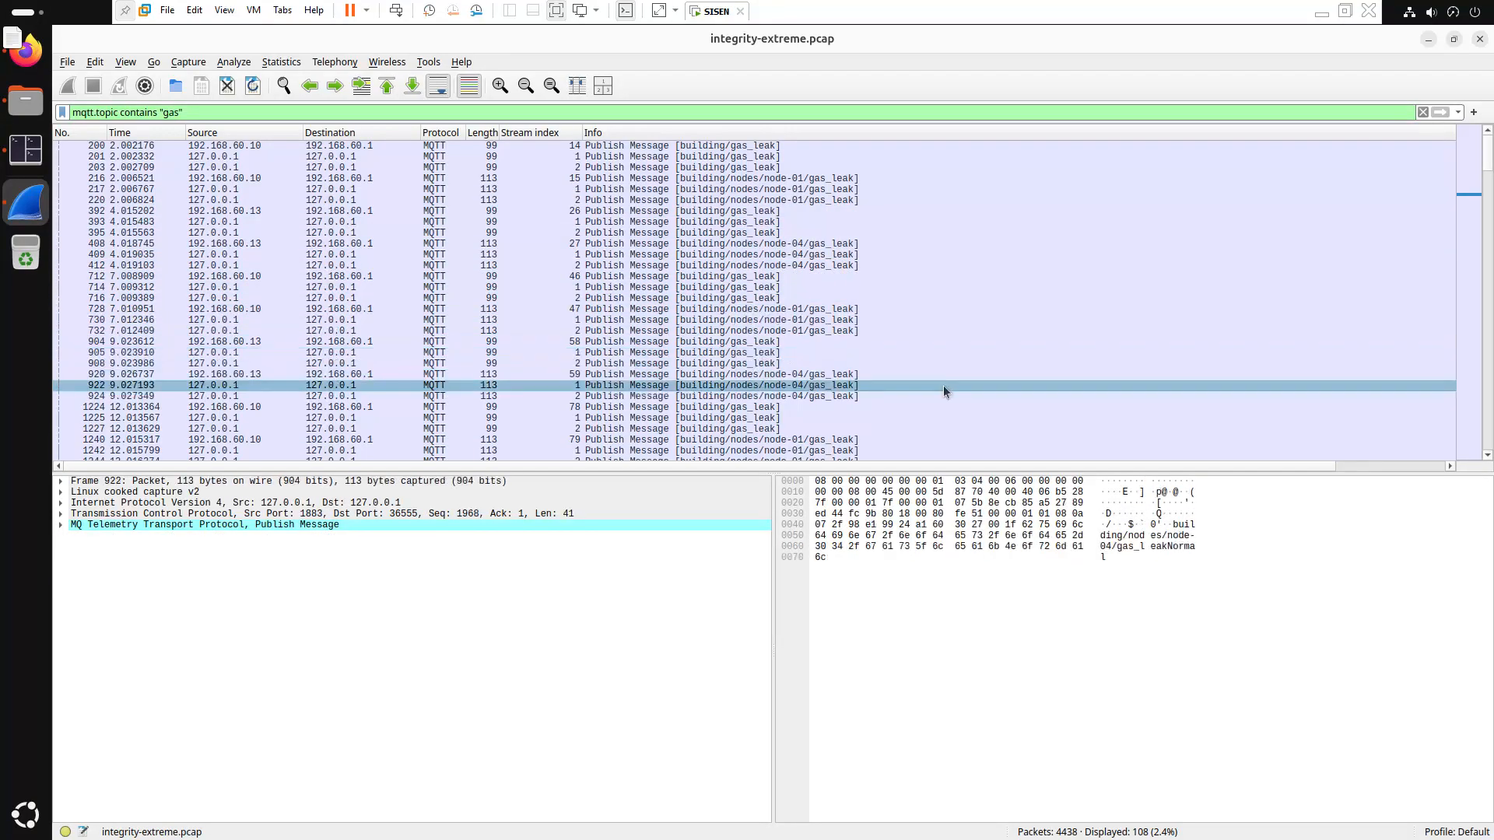
Step through publishes 1240, 1417, 1703 and 1470 to node-04's 'Gas detected' packet 2398
key("Down")
key("Down")
key("Down")
key("Down")
key("Down")
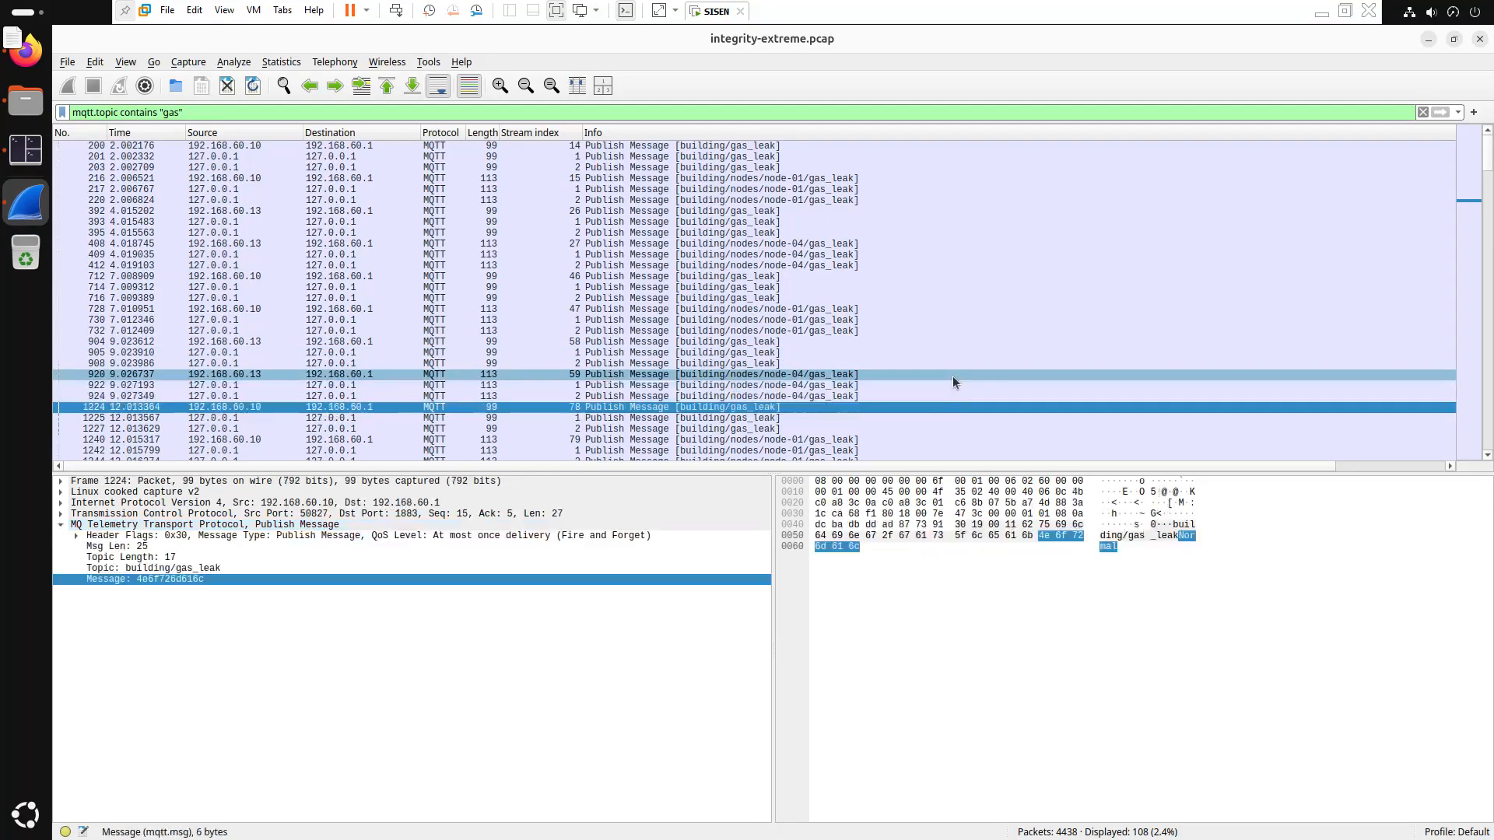
key("Down")
key("Down")
key("Down")
key("Down")
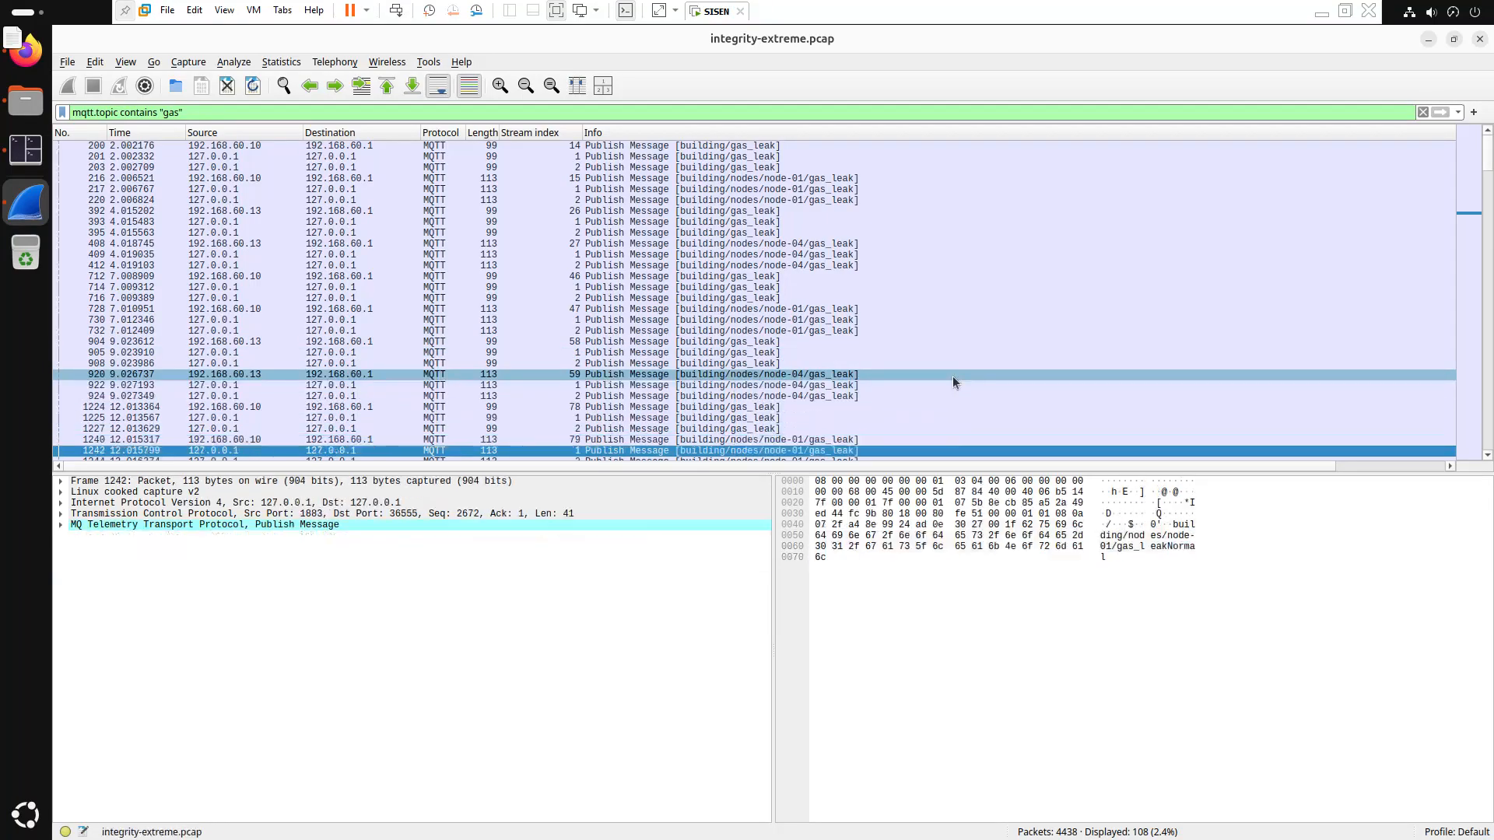
key("Down")
key("Down")
key("Down")
key("Down")
key("Down")
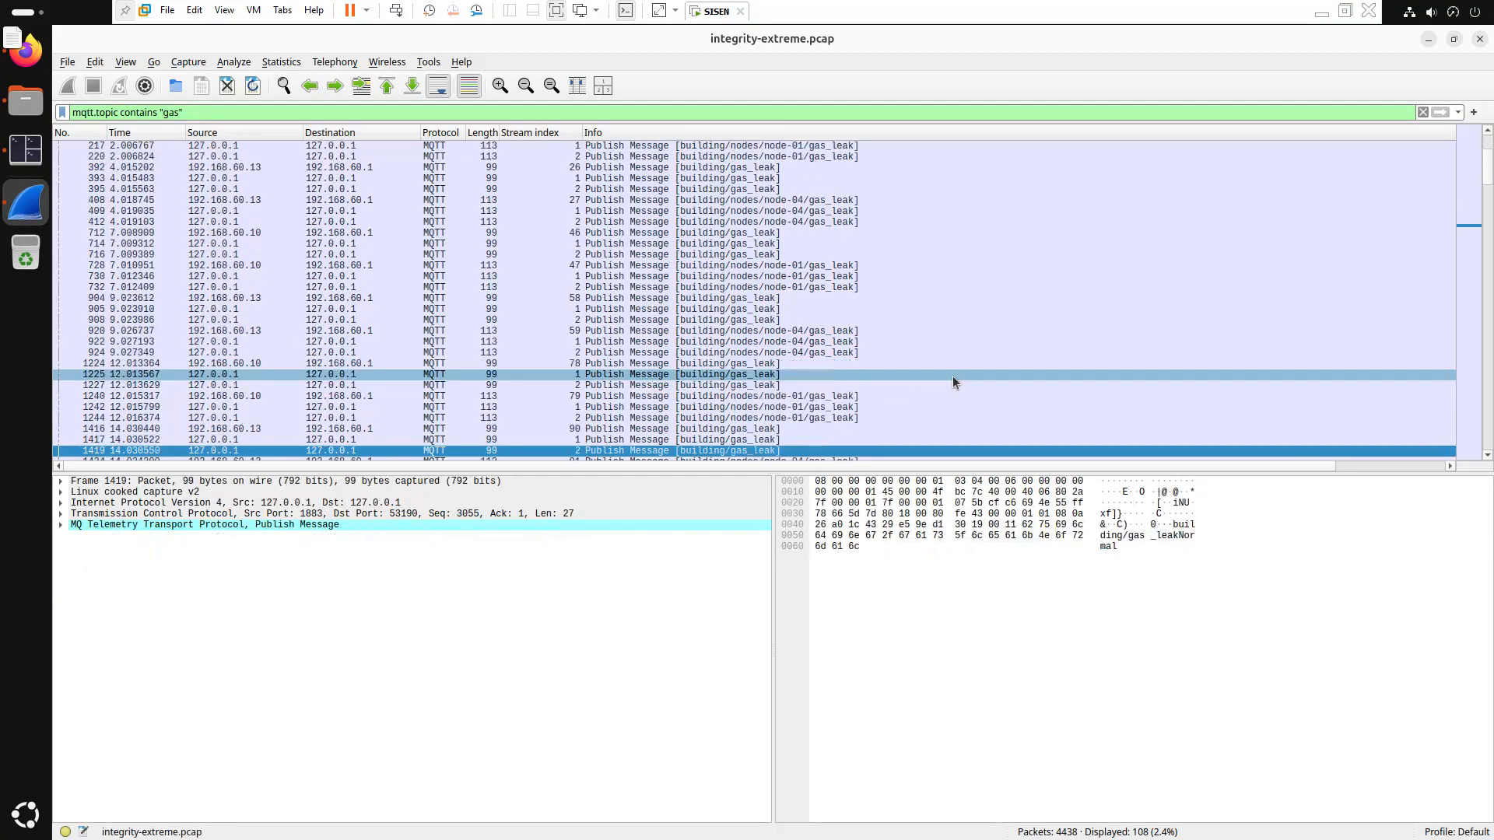
key("Up")
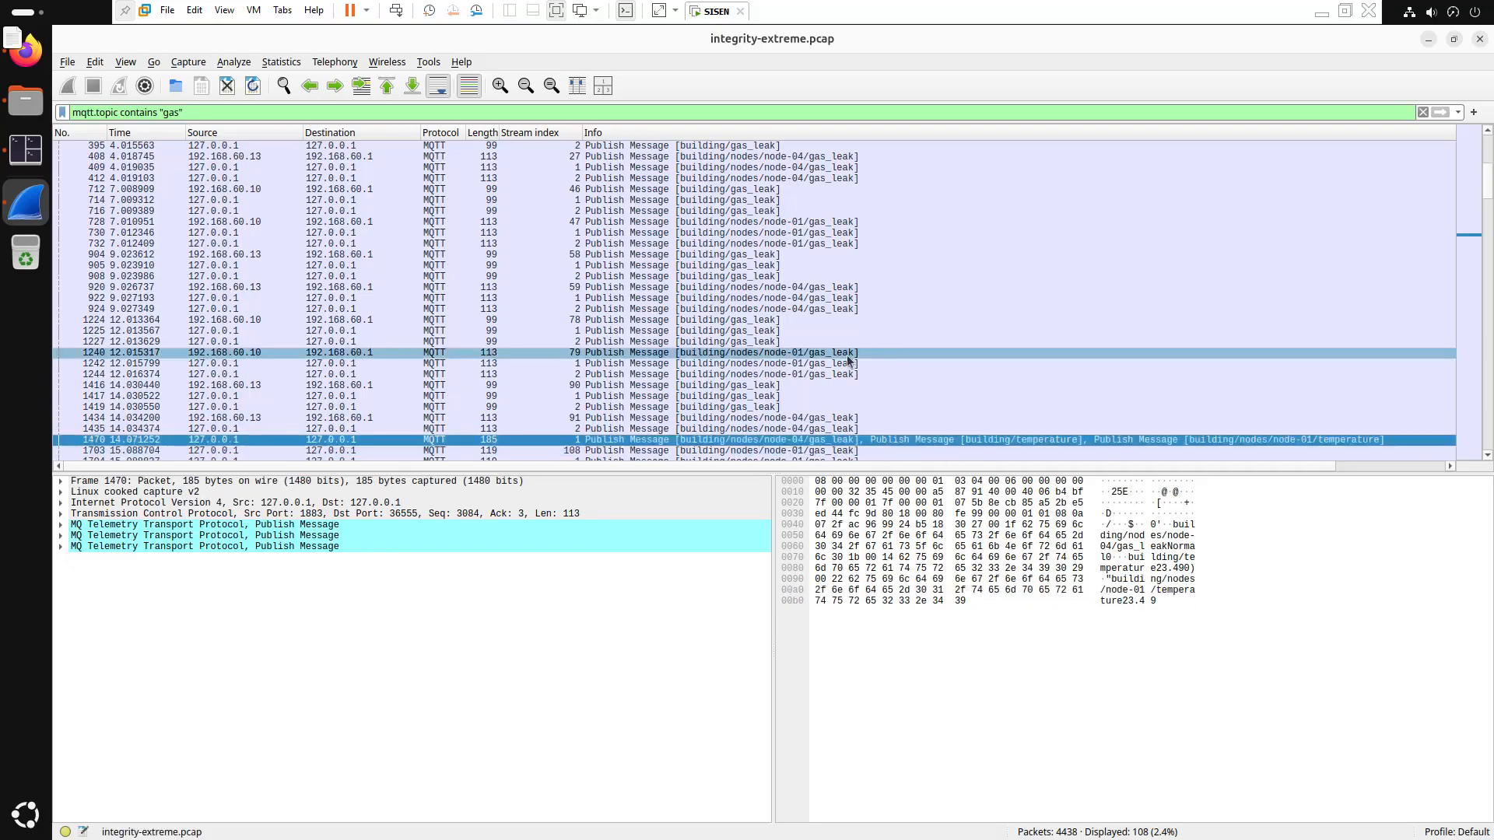
key("Down")
key("Down")
key("Down")
key("Down")
key("Down")
key("Down")
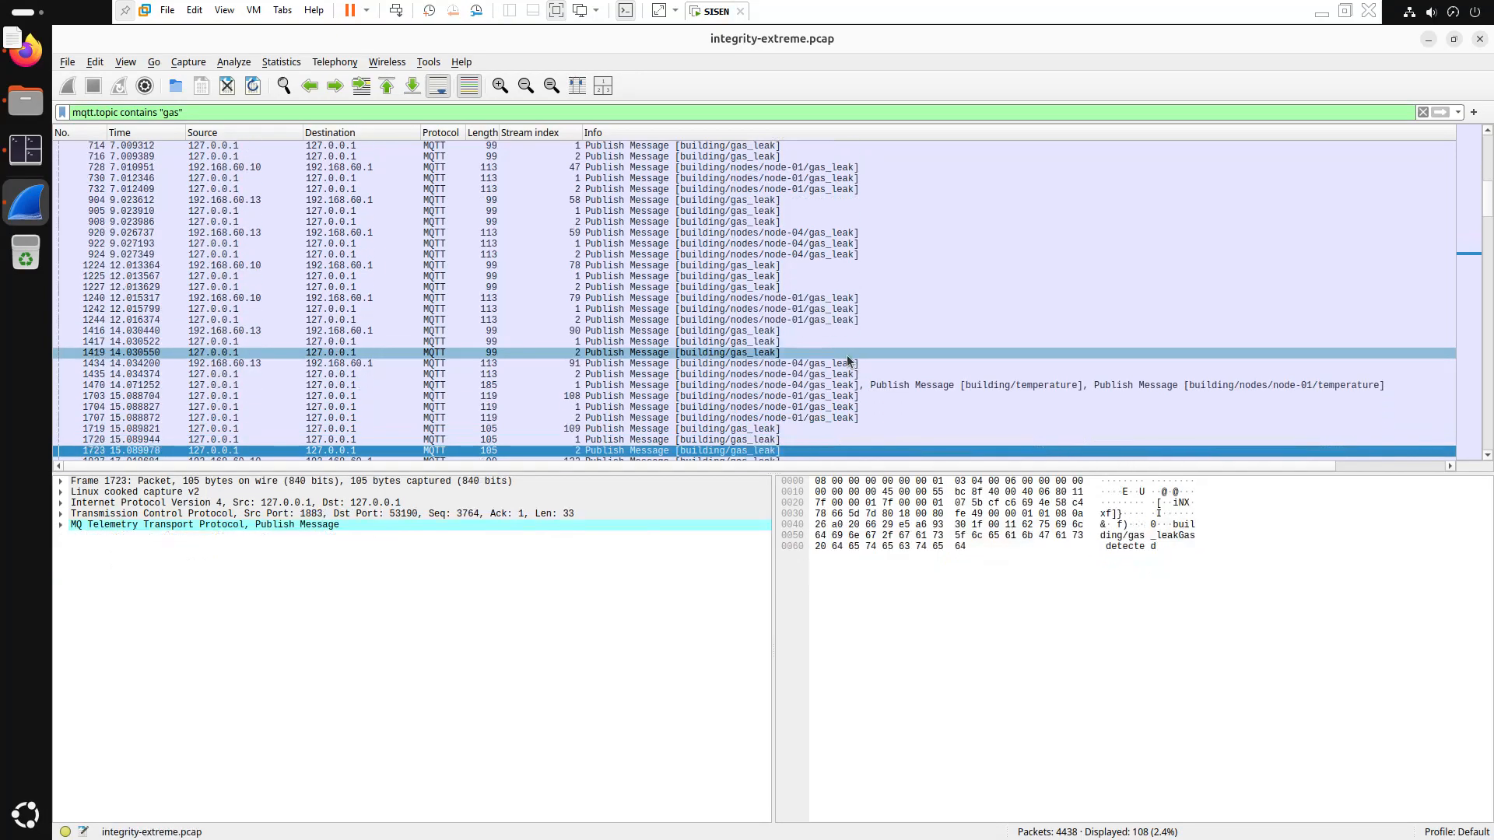
key("Up")
key("Up")
key("Up")
key("Up")
key("Up")
key("Up")
key("Up")
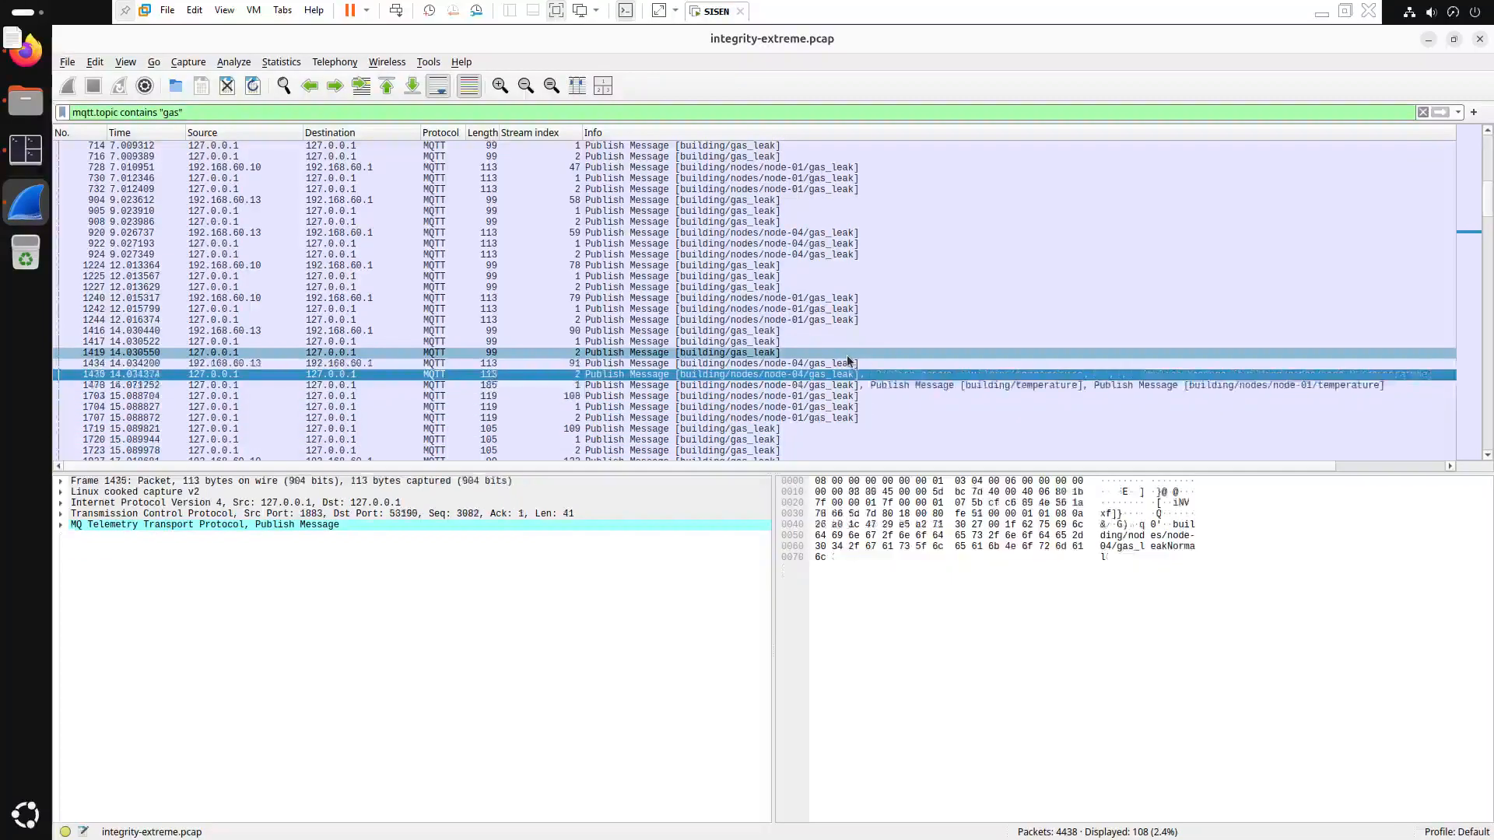
key("Down")
key("Down")
key("Down")
key("Down")
key("Down")
key("Down")
key("Down")
key("Down")
key("Down")
key("Down")
key("Down")
key("Down")
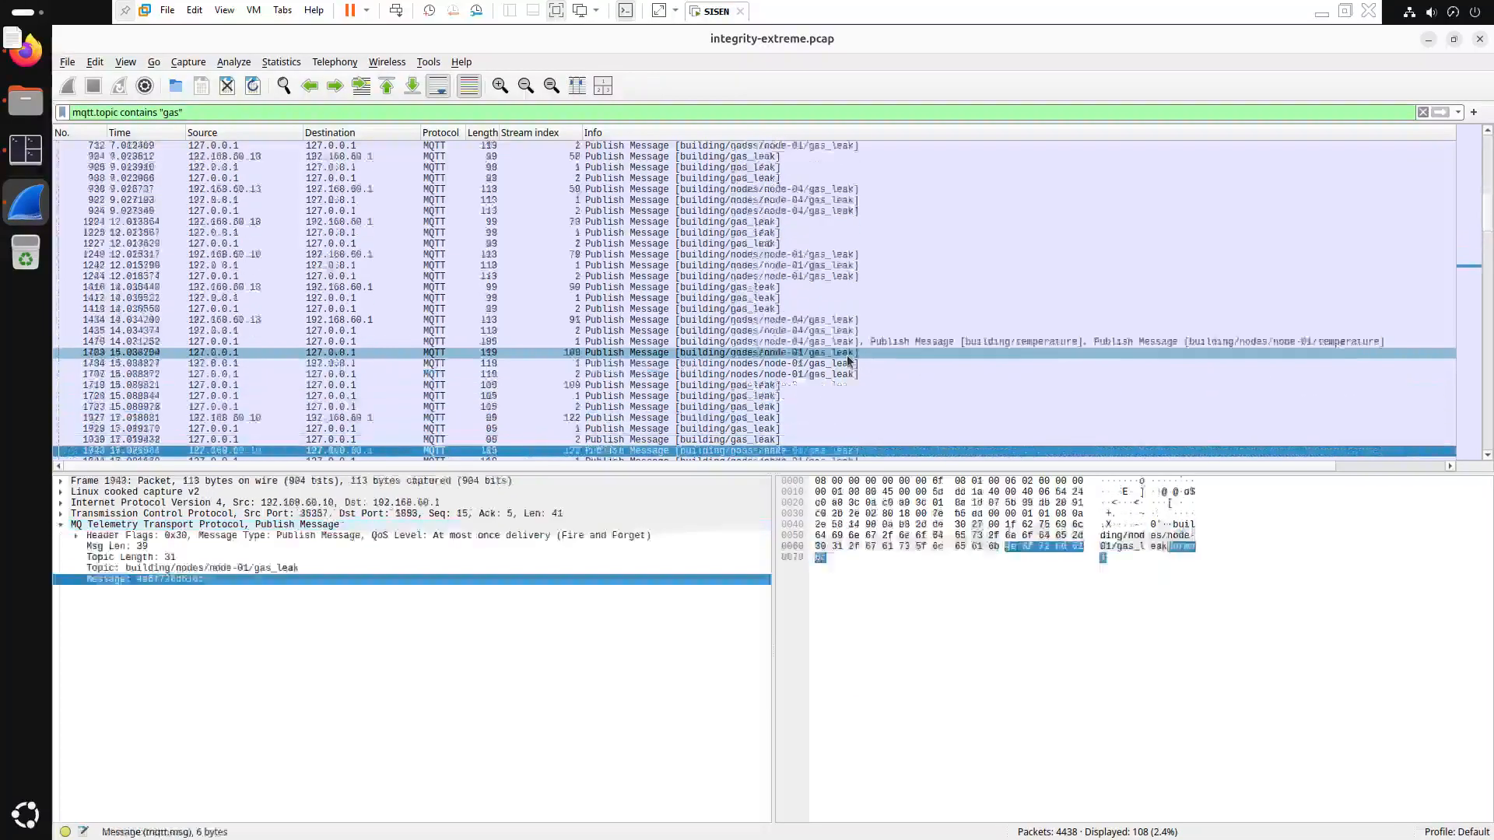
key("Down")
key("Down")
key("Down")
key("Down")
key("Down")
key("Down")
key("Down")
key("Down")
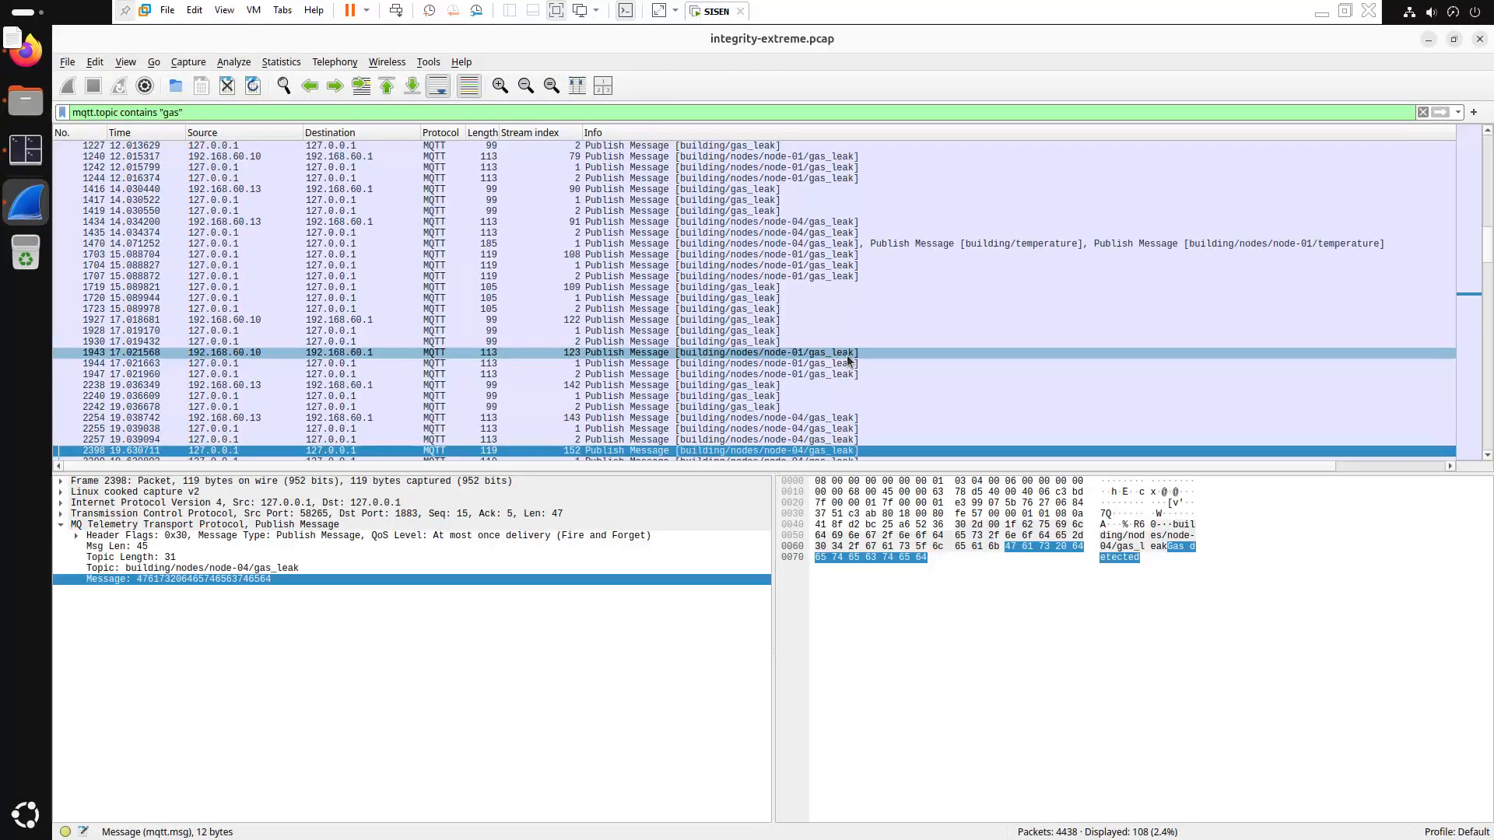
scroll(889, 431, "down", 1)
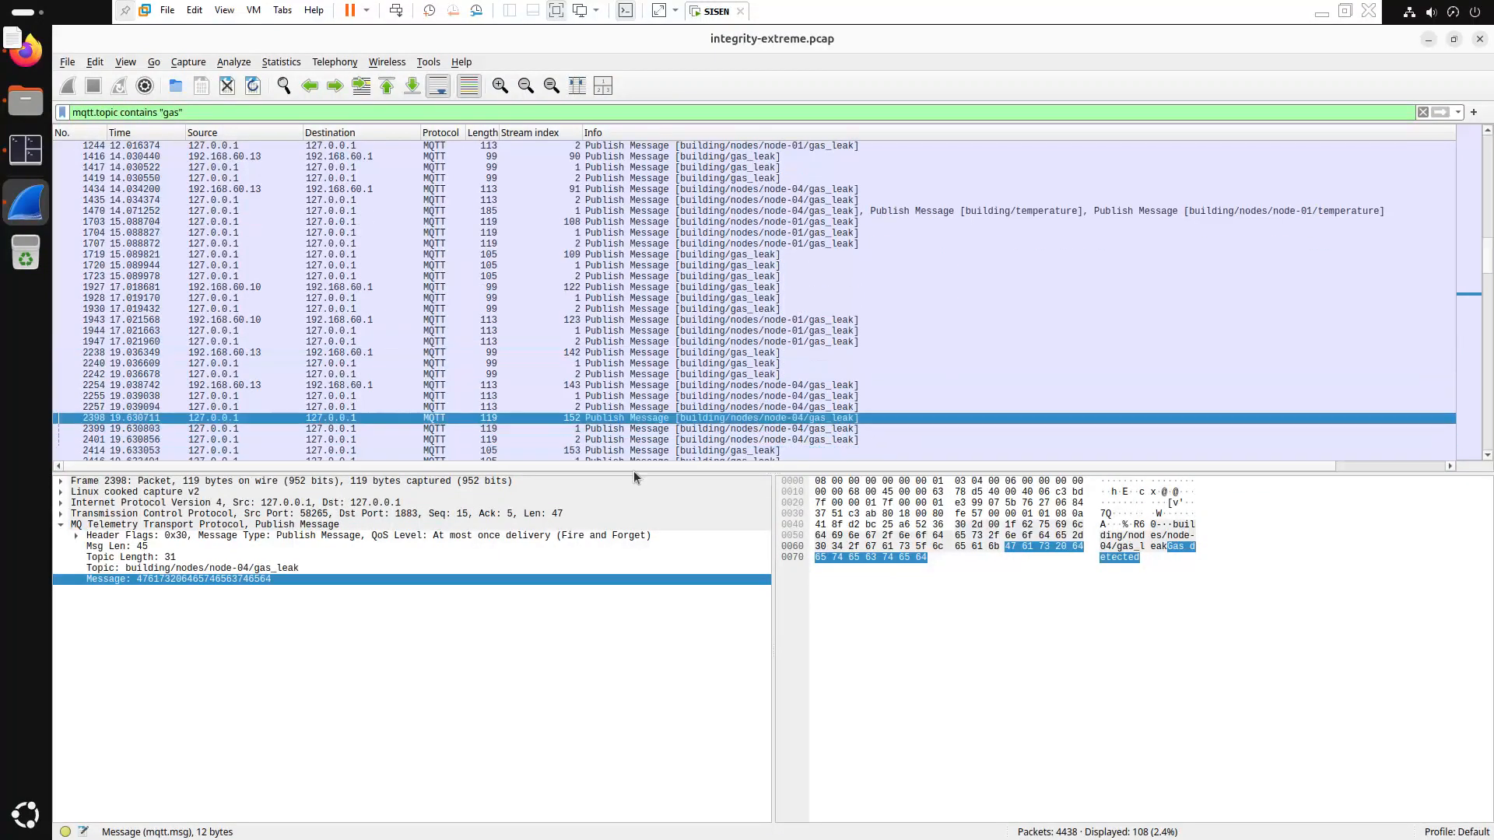
scroll(700, 435, "down", 1)
Compare 'Gas detected' payloads in packets 2398, 2399, 2401 and 2416
left_click(620, 397)
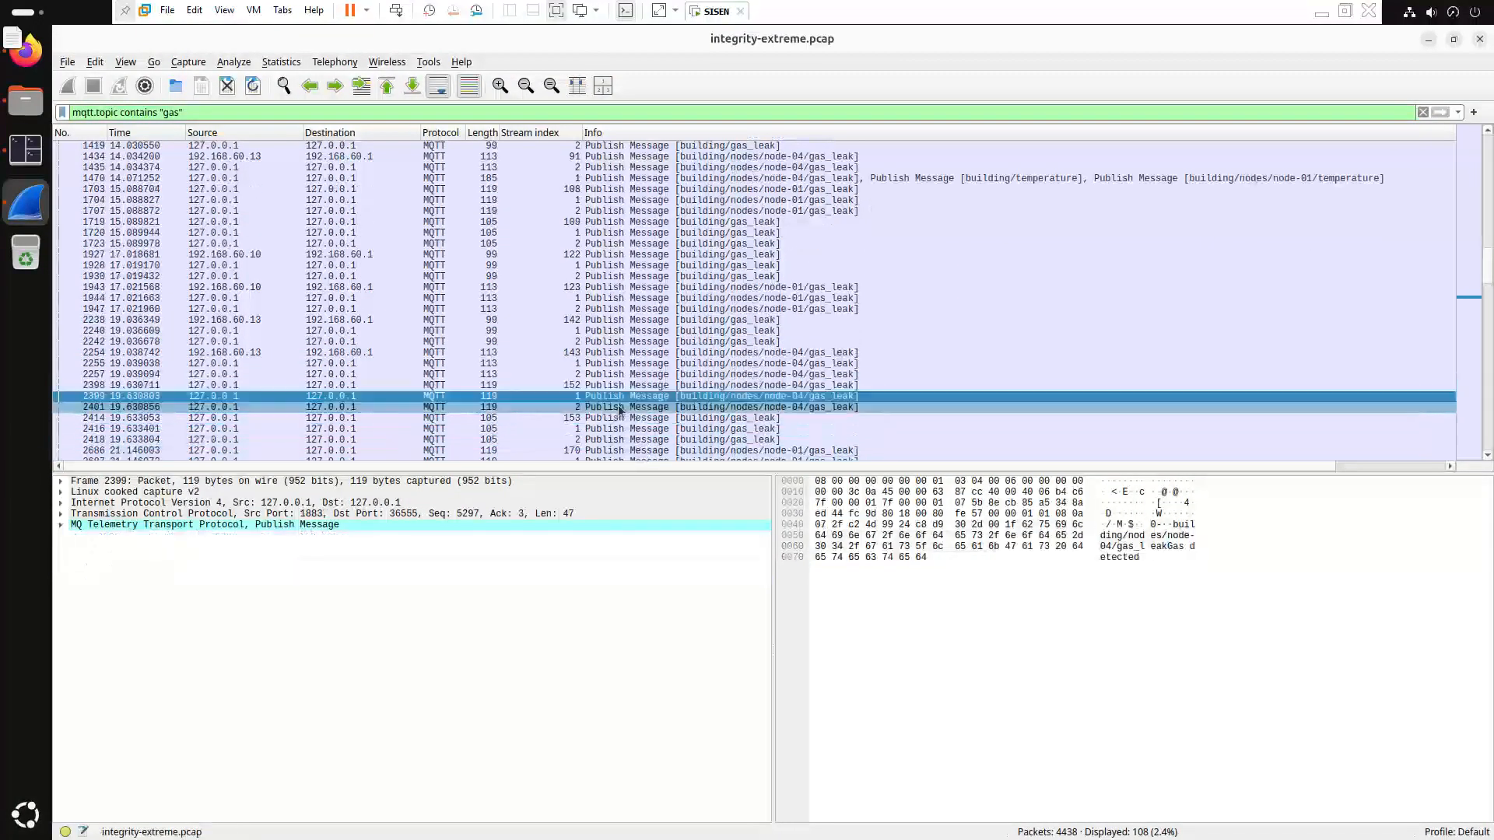
left_click(619, 408)
left_click(620, 429)
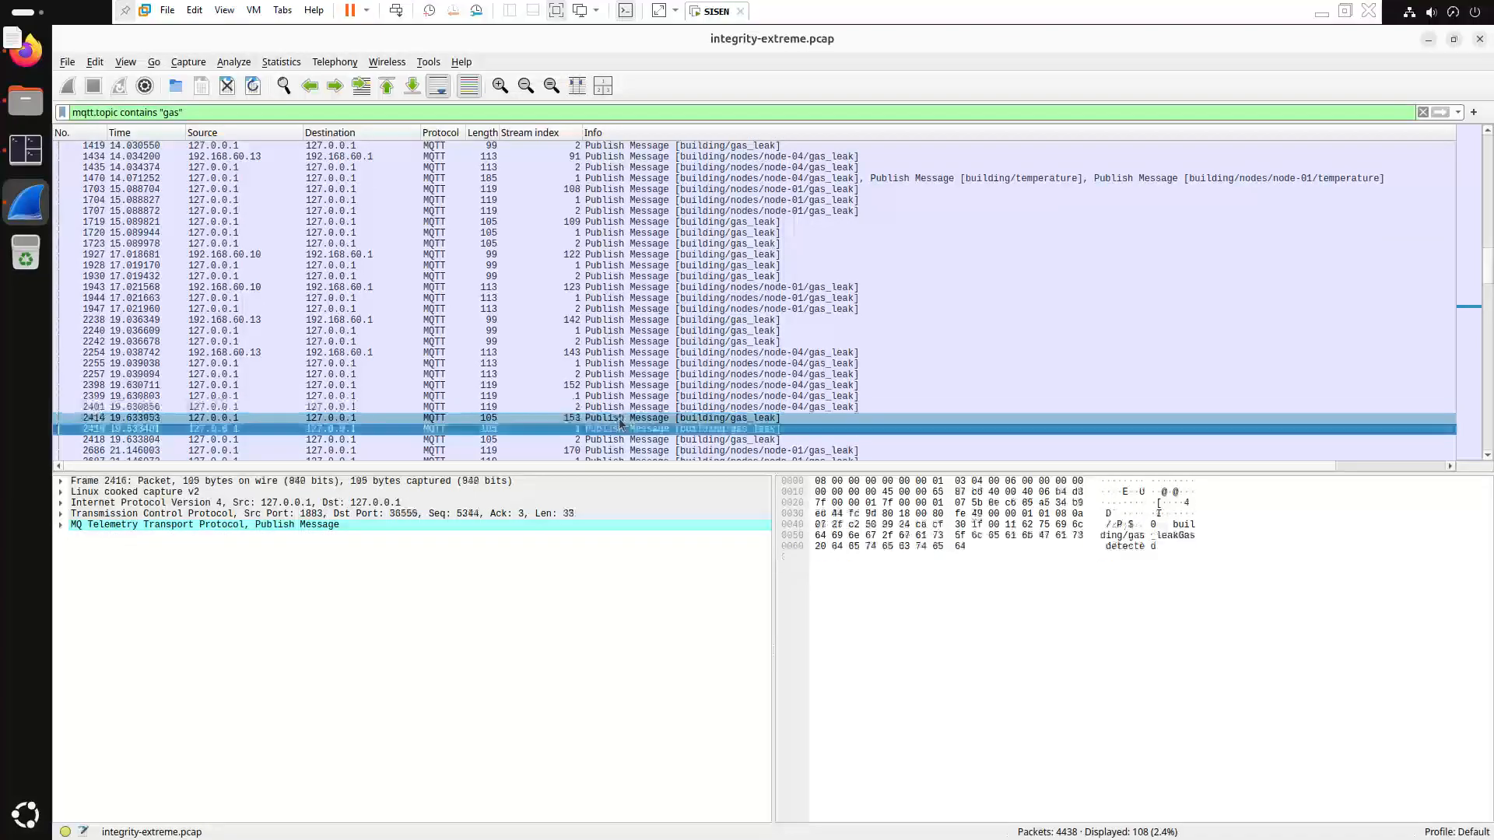
left_click(643, 387)
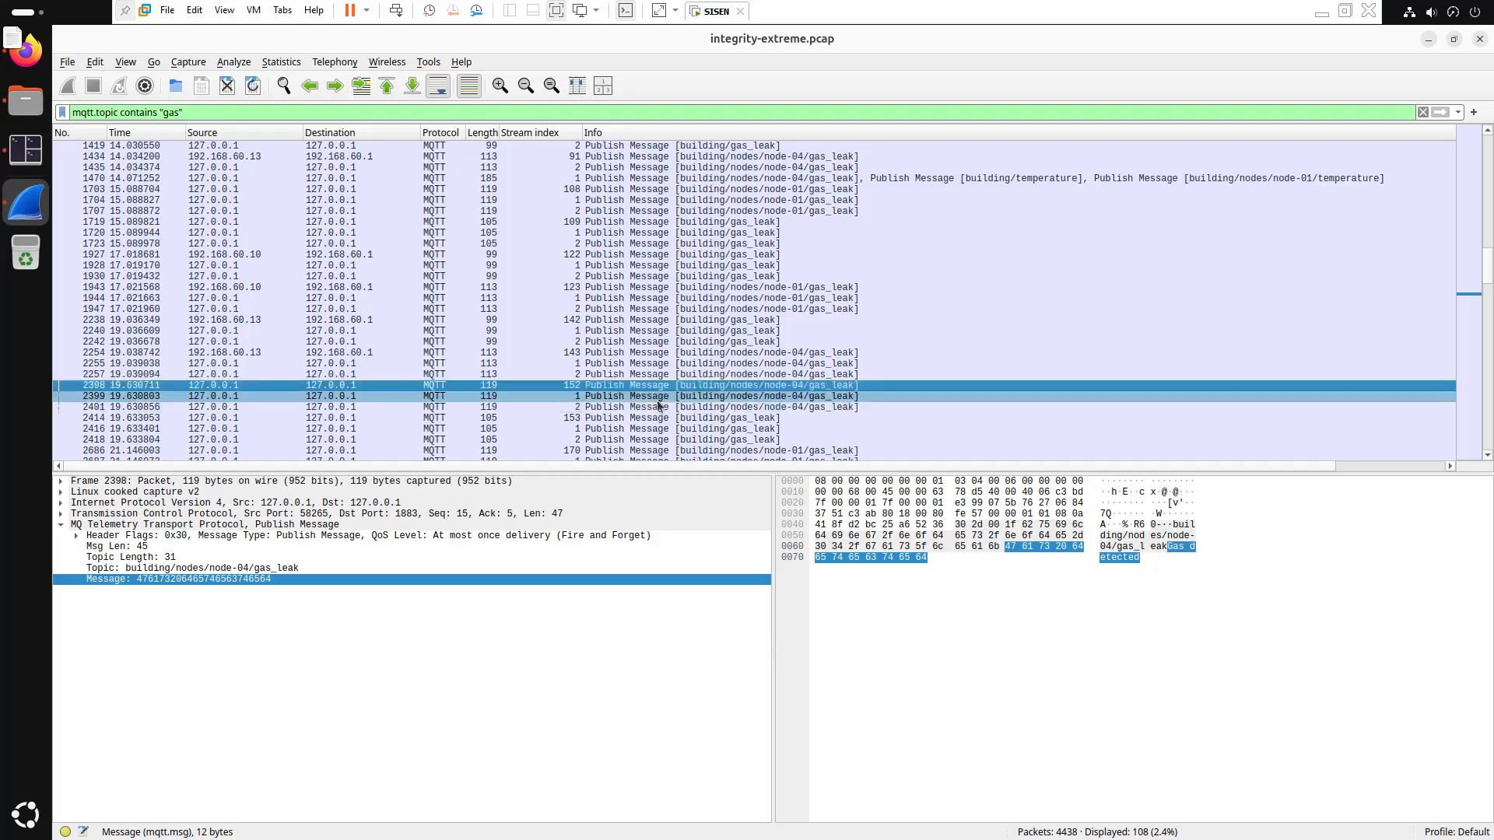
left_click(659, 397)
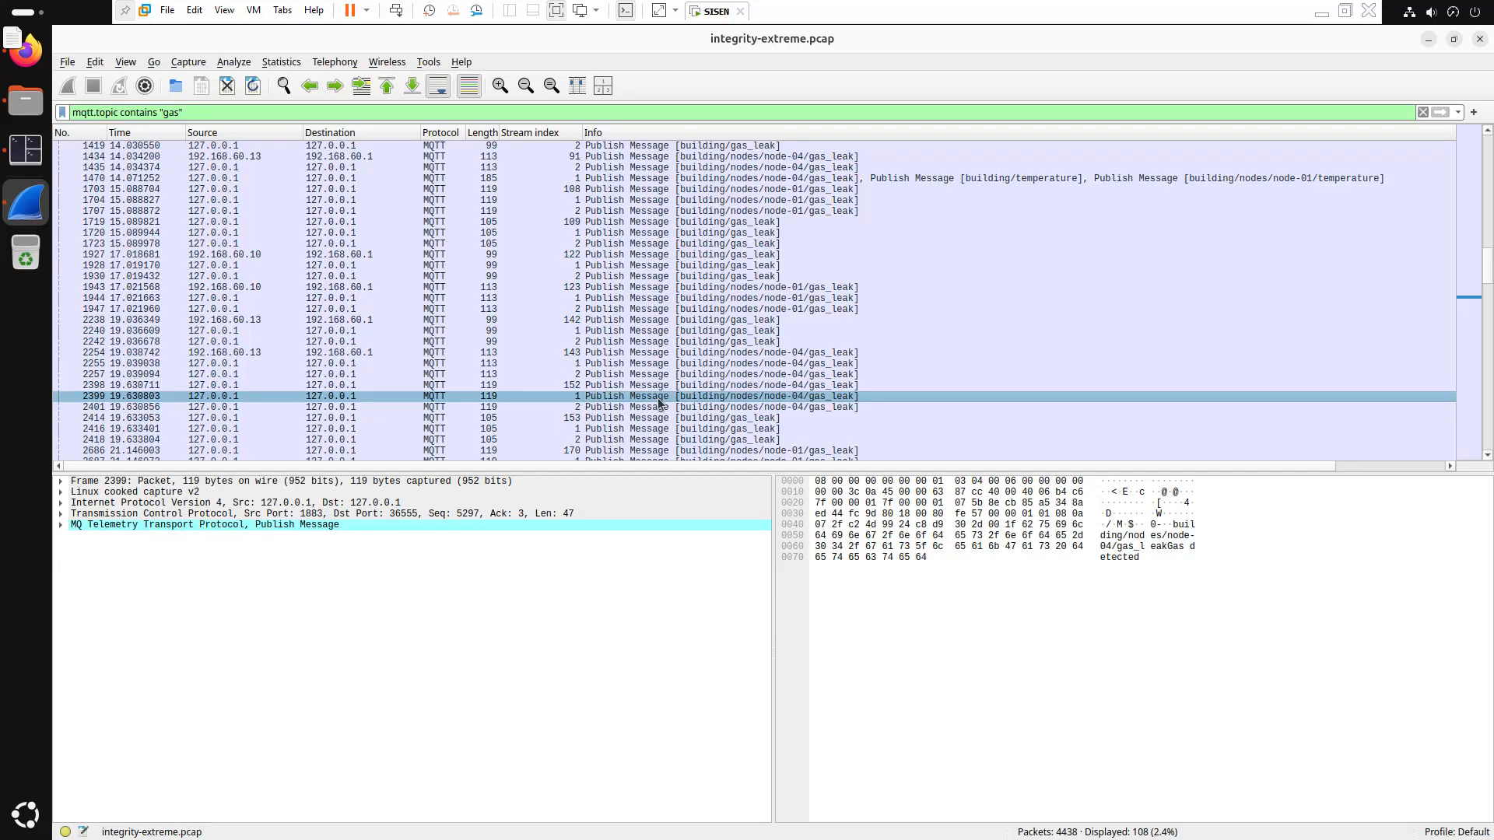
key("Up")
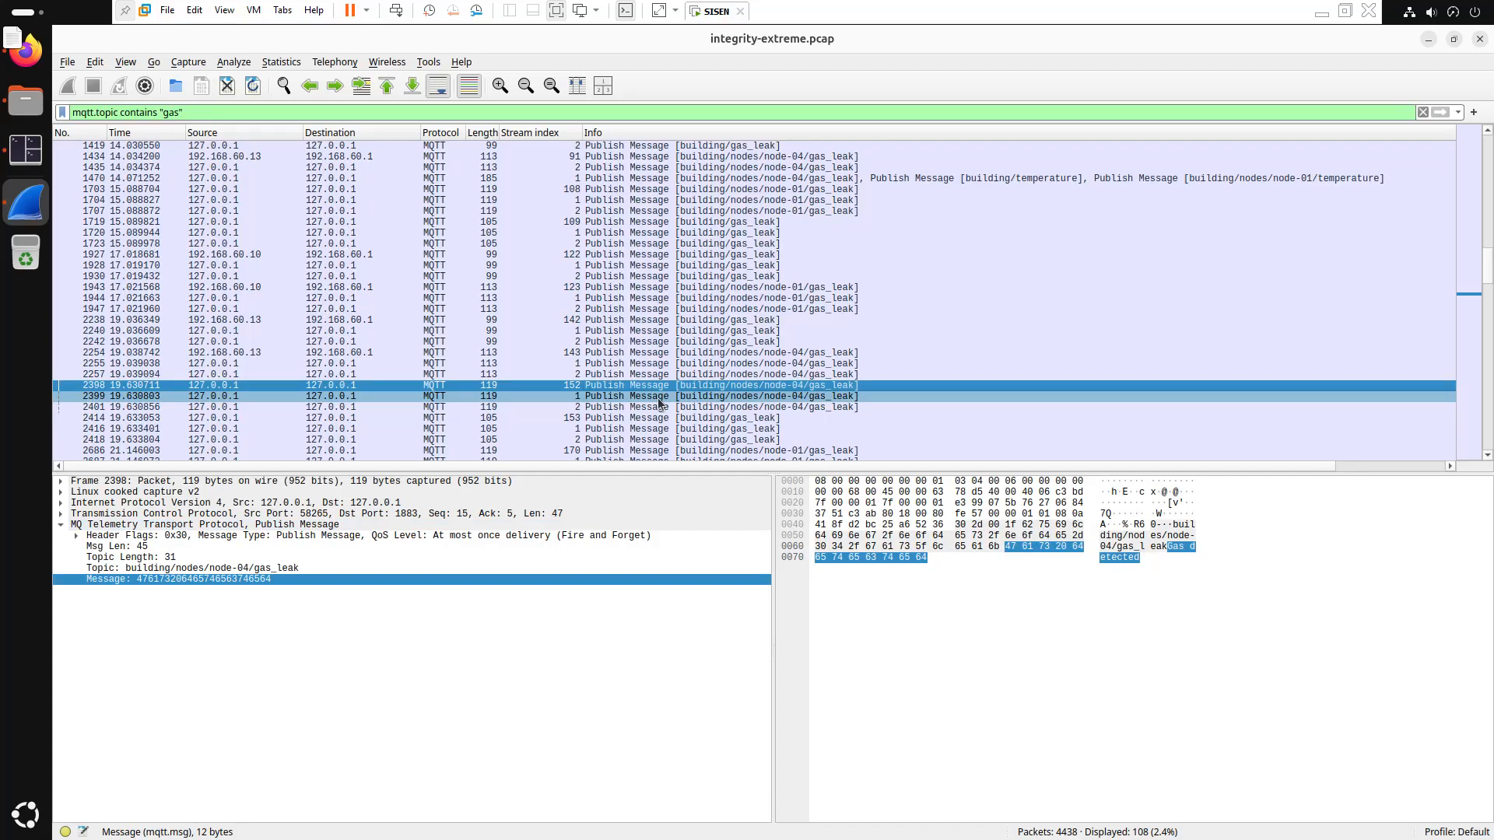
left_click(659, 398)
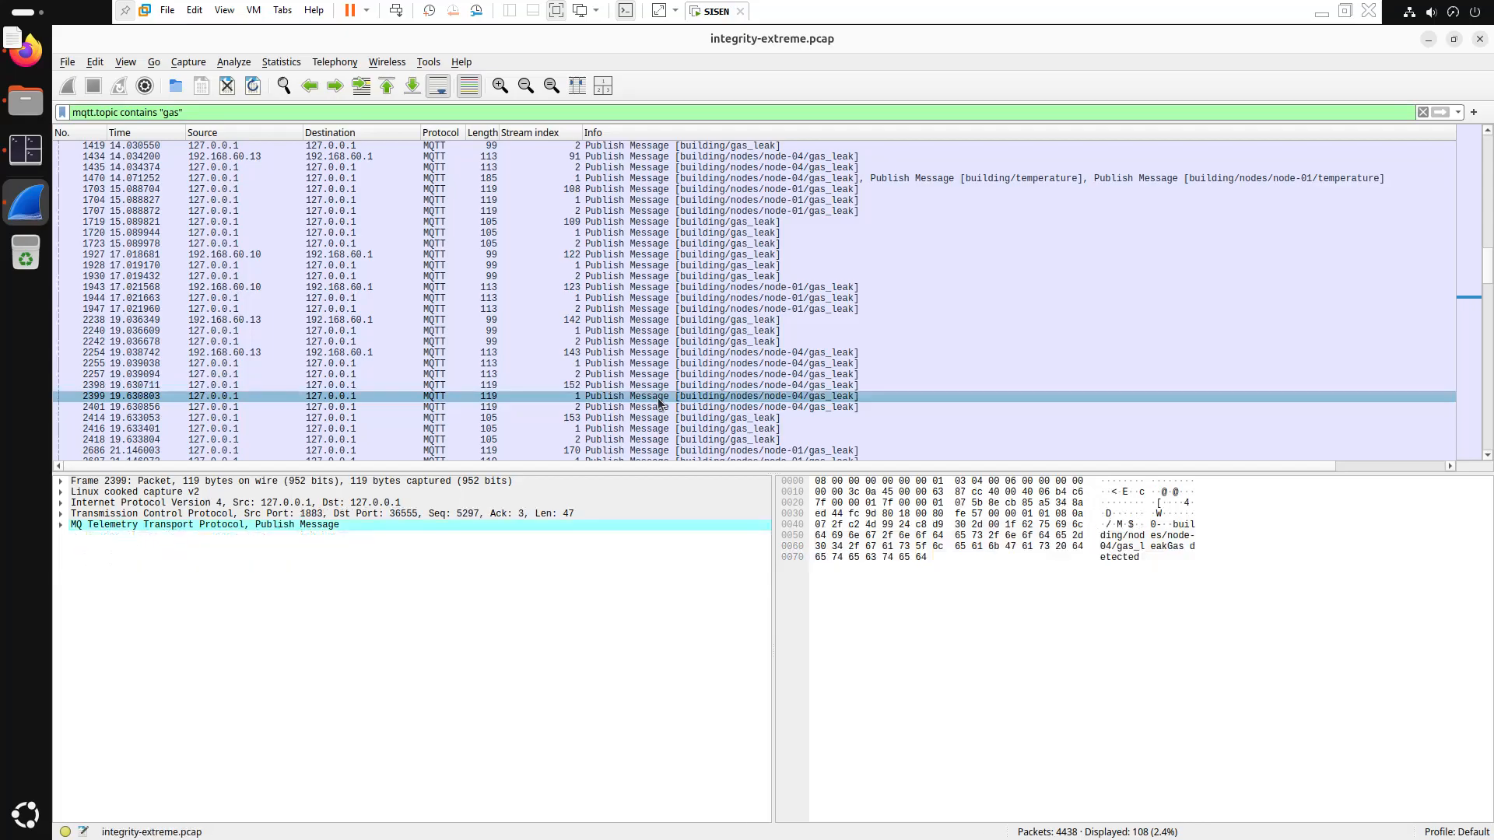
Step past 2414, 2702 and 2705, then inspect end-of-capture Normal packets 4239, 4238 and 4225
key("Down")
key("Down")
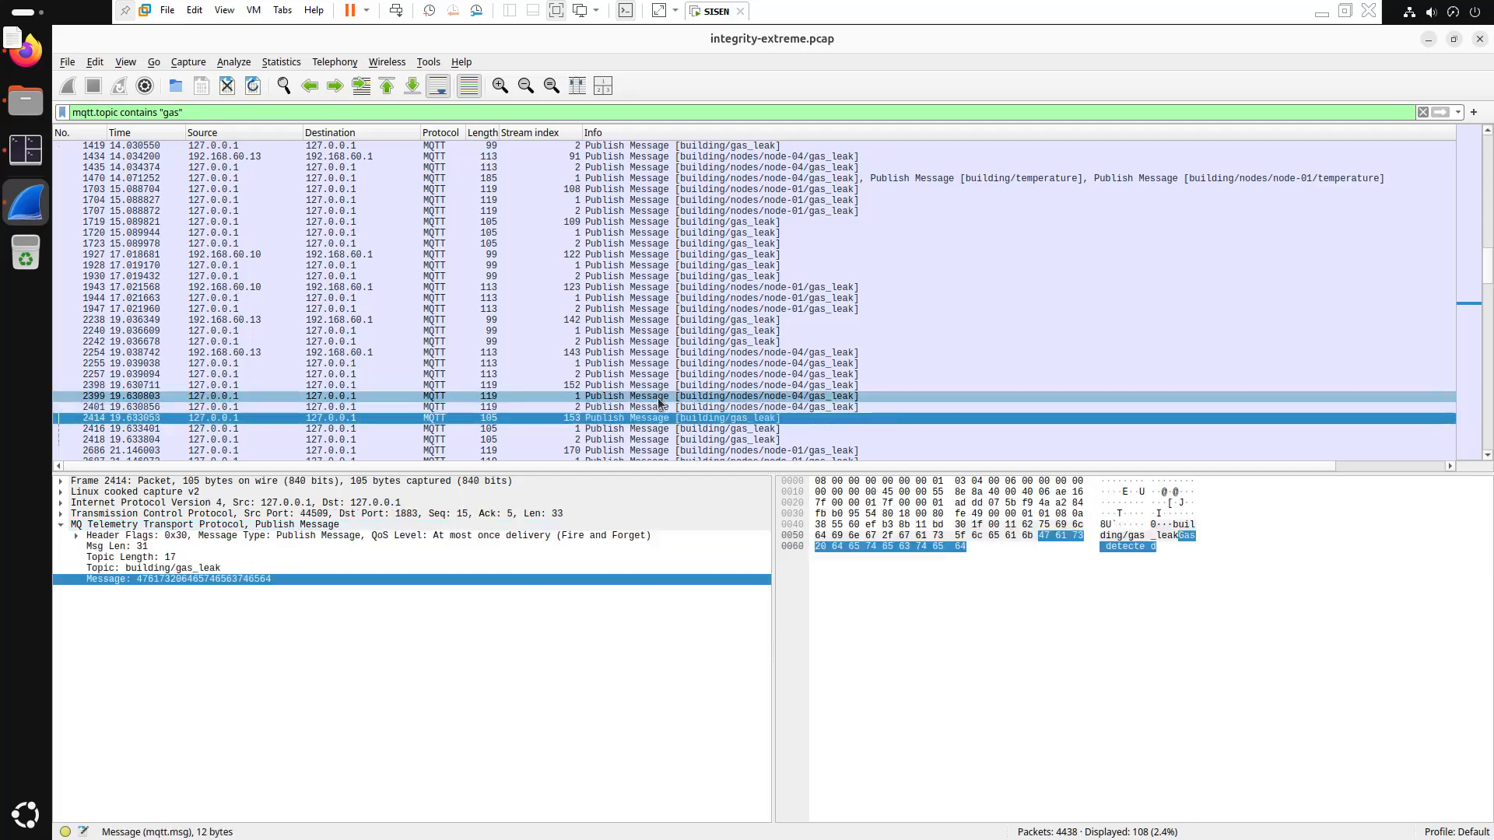
key("Down")
key("Down")
key("Down")
key("Down")
key("Down")
key("Down")
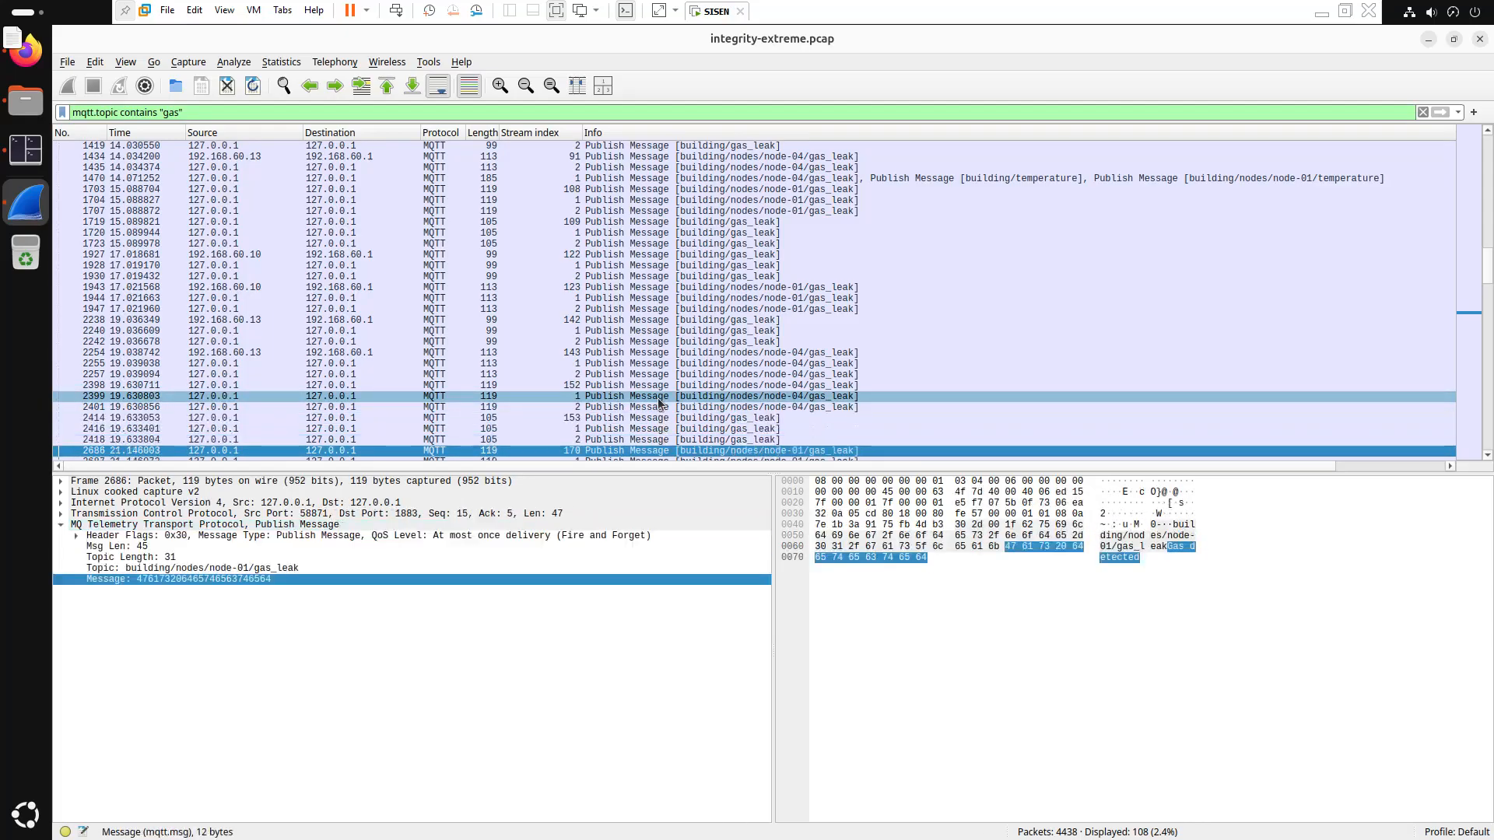
key("Down")
key("Down")
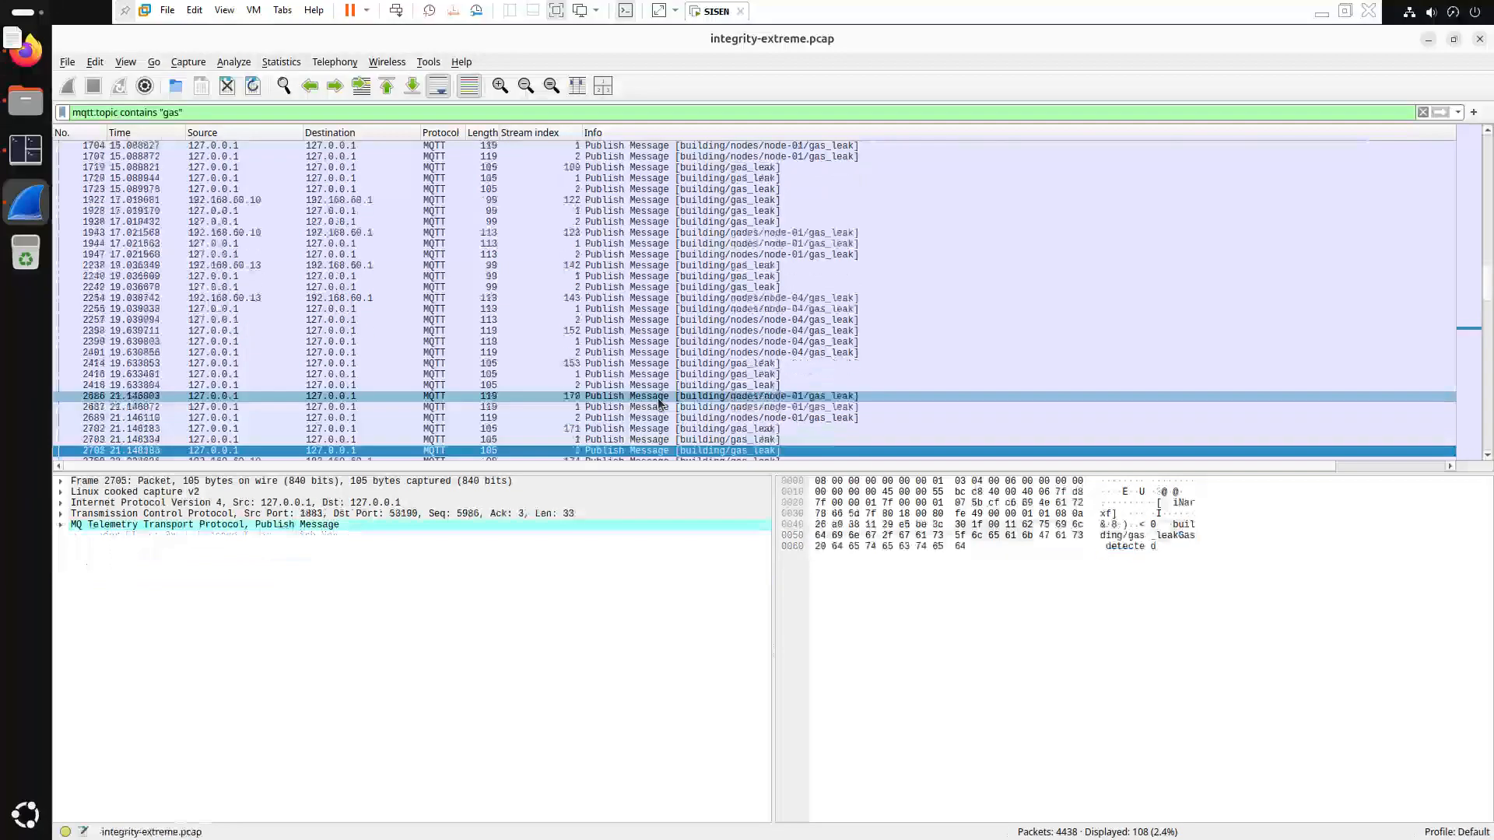
scroll(674, 404, "down", 15)
left_click(674, 440)
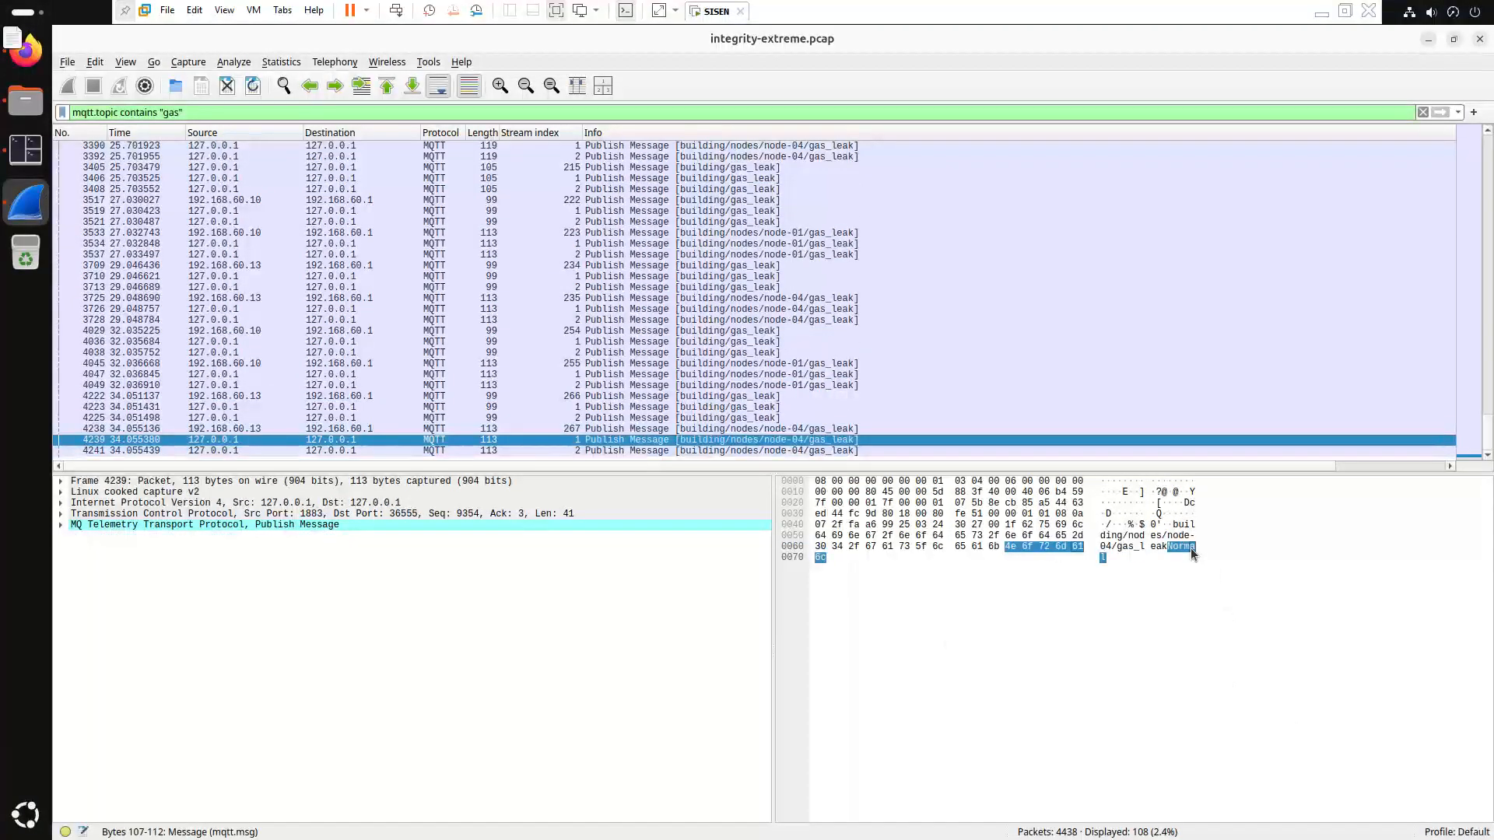
left_click(593, 429)
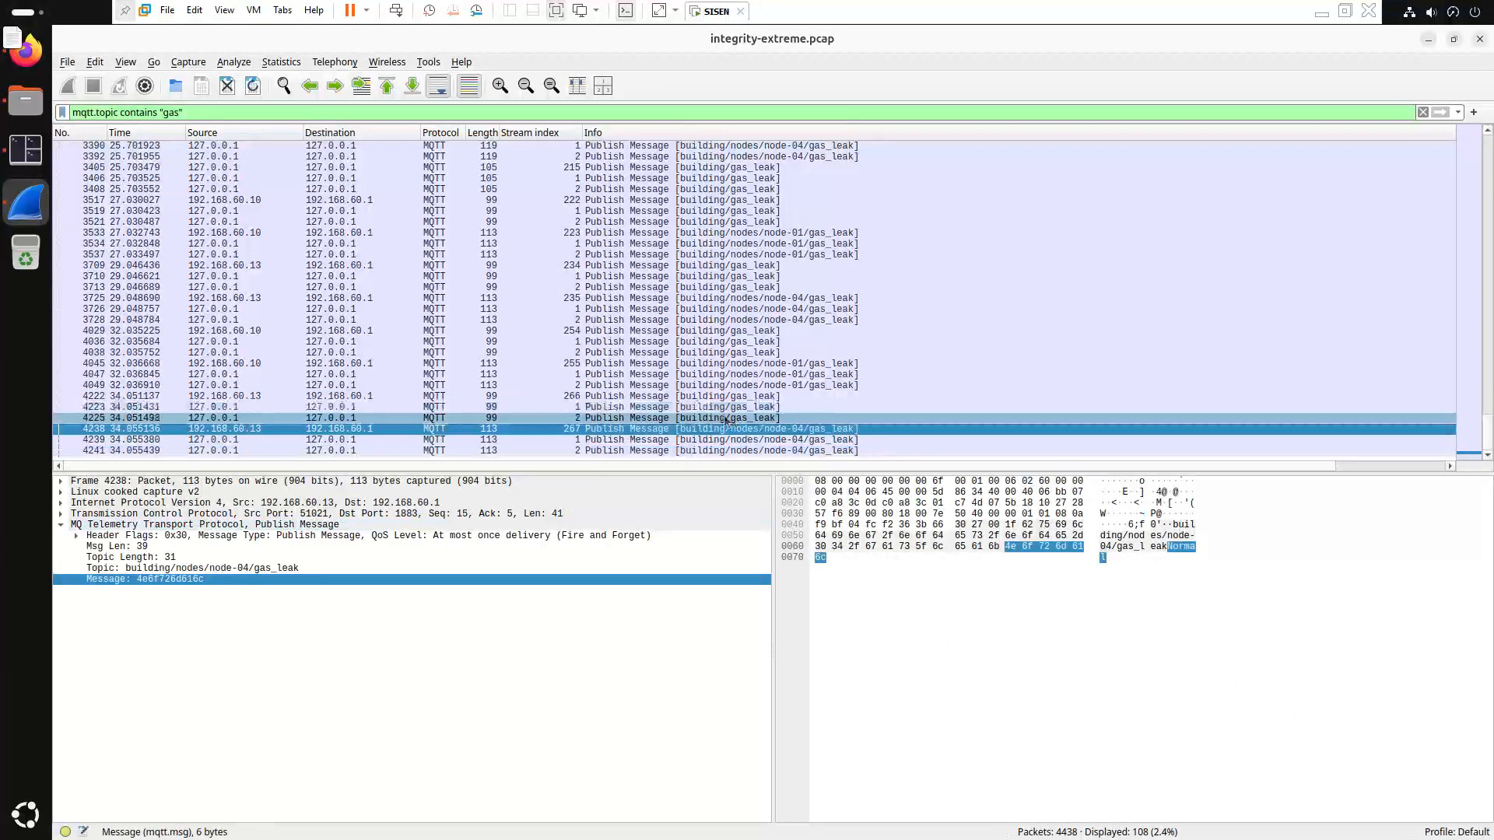
left_click(669, 419)
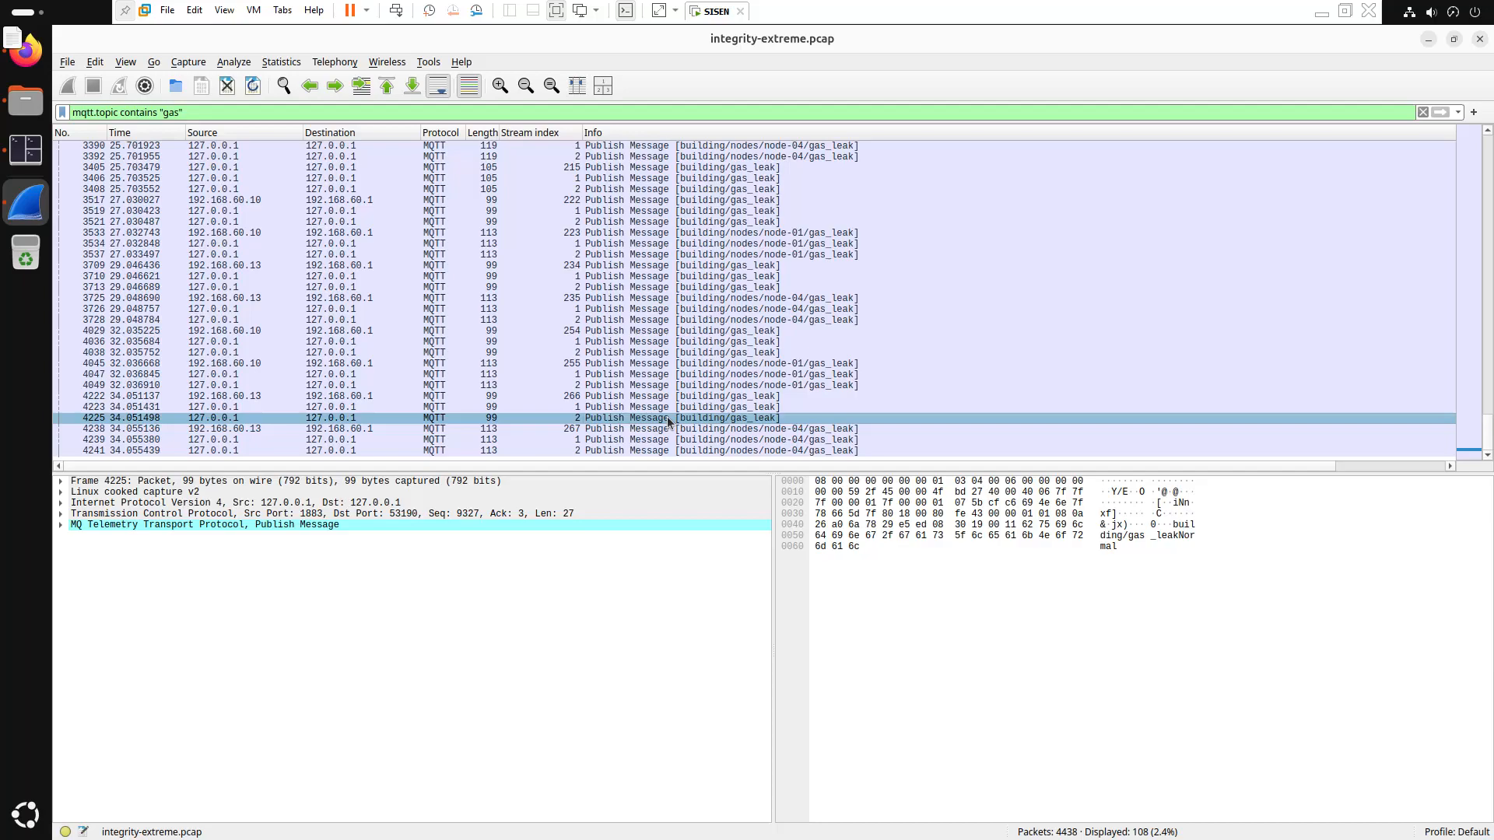
Move between gas_leak packets 2416, 2398, 2238 and 2257
scroll(667, 412, "up", 10)
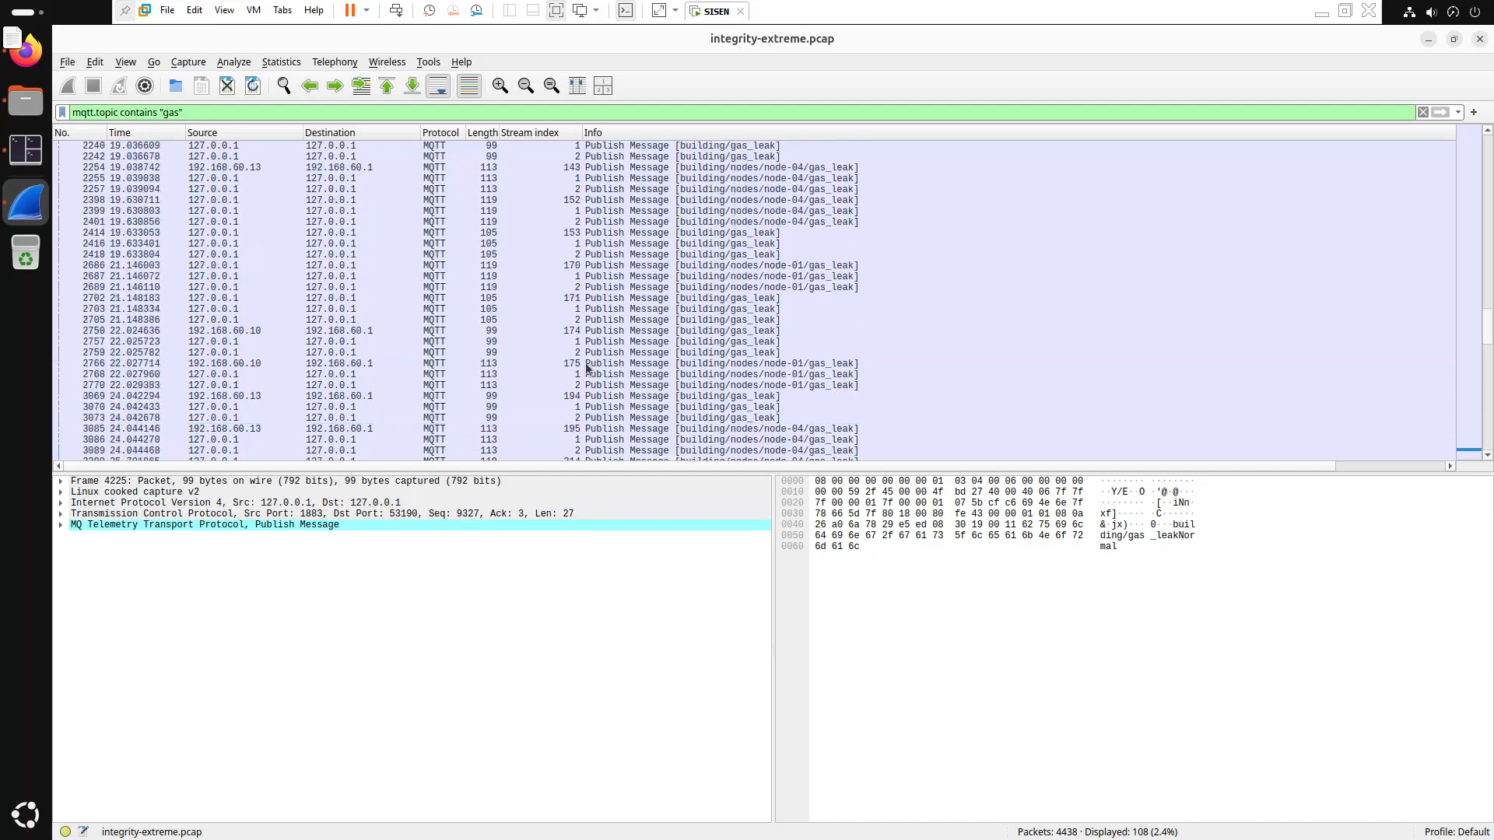
left_click(676, 248)
key("Up")
key("Up")
key("Up")
key("Up")
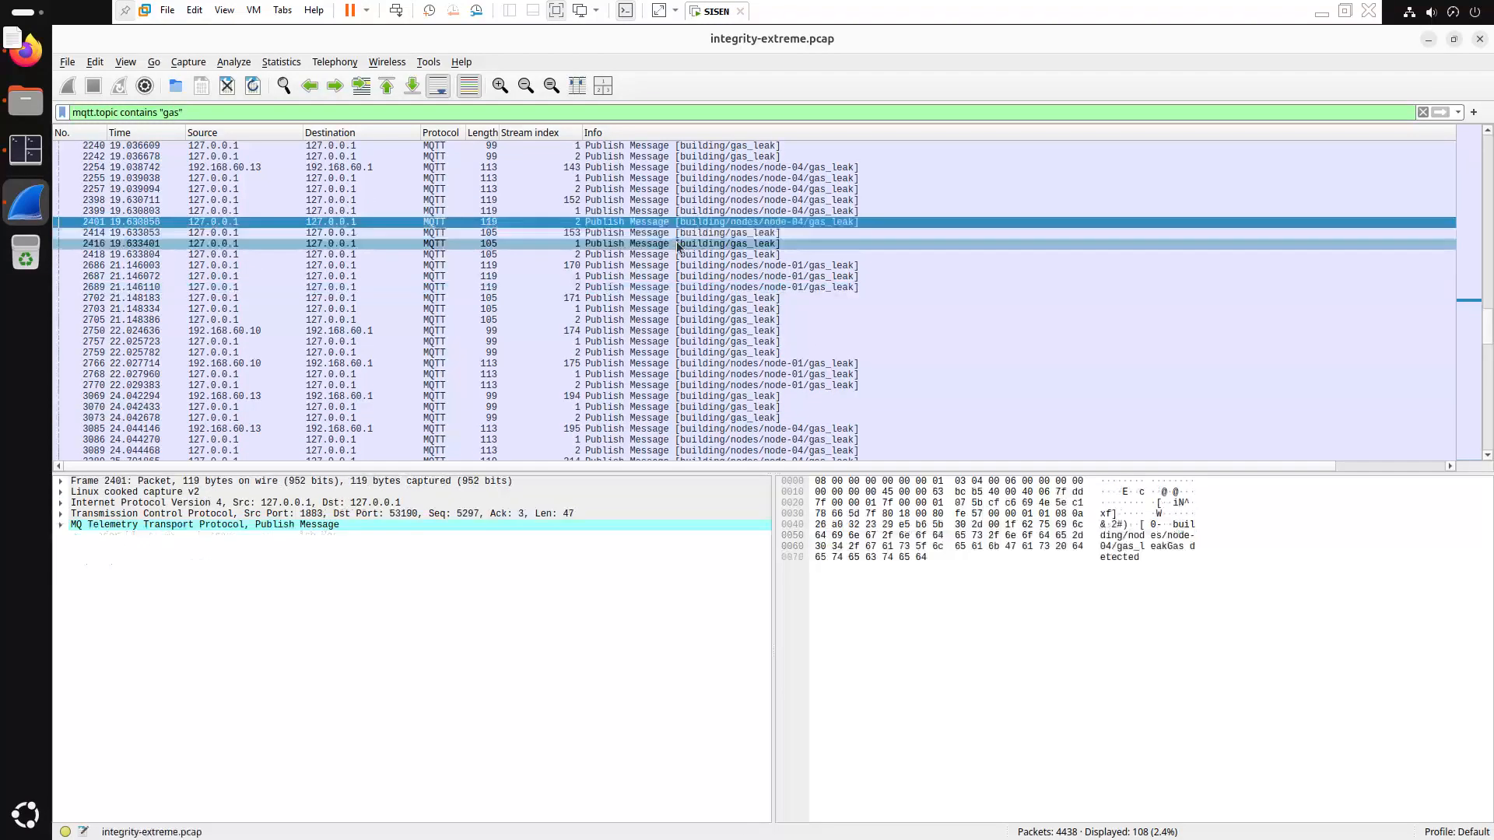
key("Up")
key("Up")
key("Up")
key("Up")
key("Up")
key("Up")
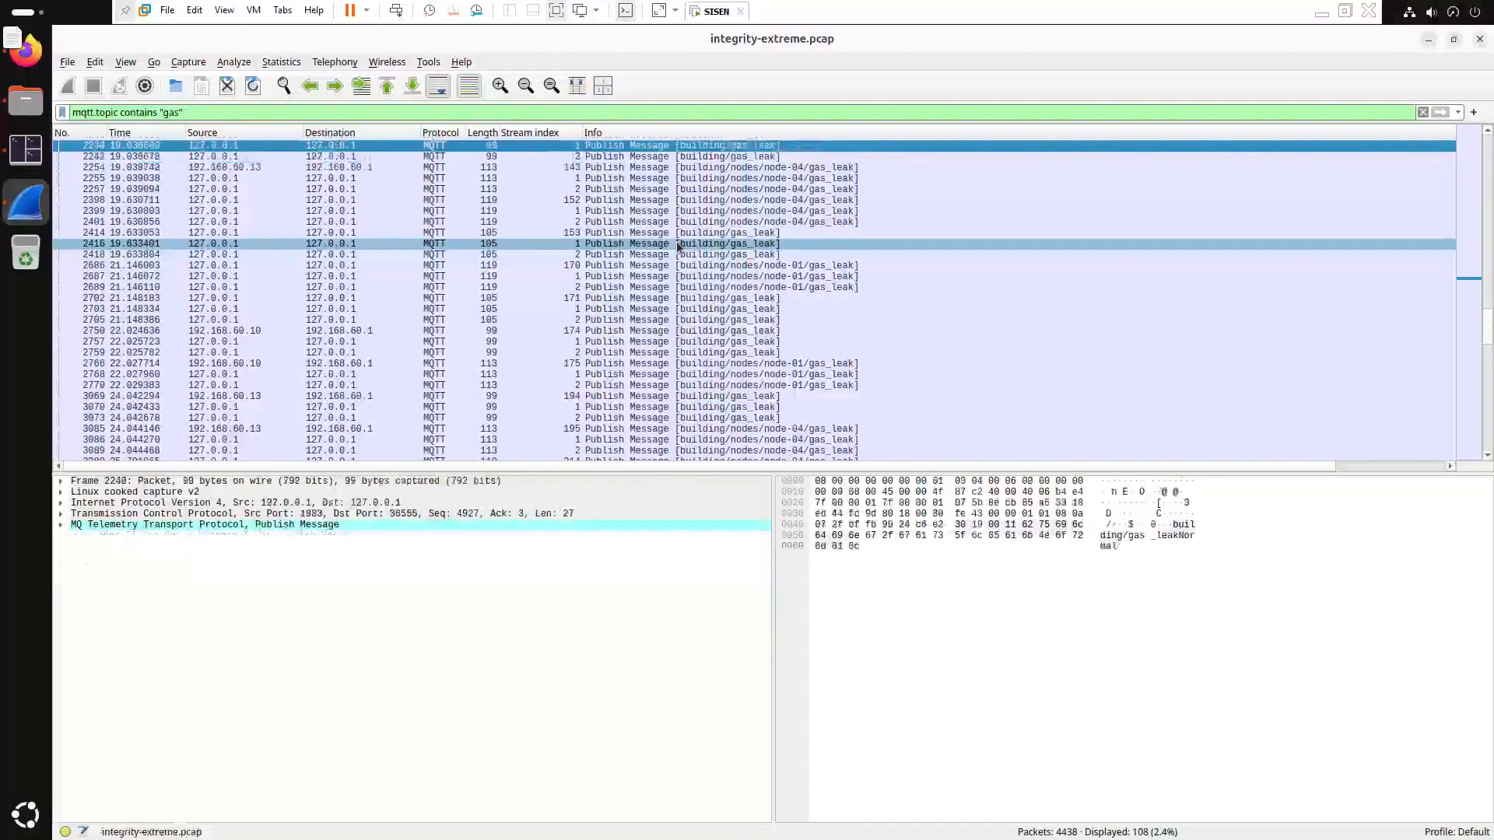
key("Down")
key("Down")
key("Down")
key("Down")
key("Down")
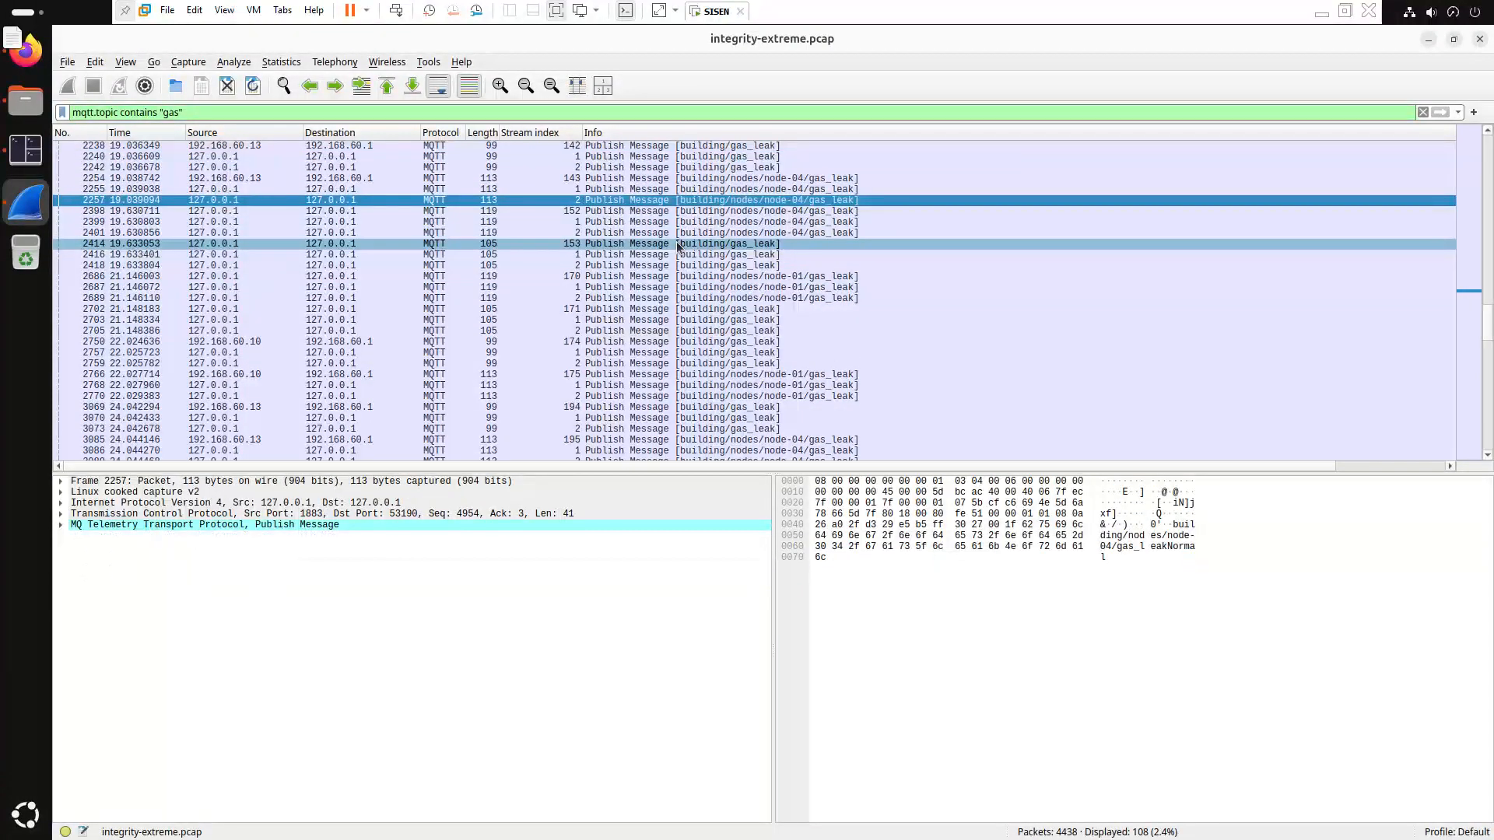
Recheck payloads of packets 1224, 1240 and 1704
scroll(677, 248, "up", 15)
left_click(677, 244)
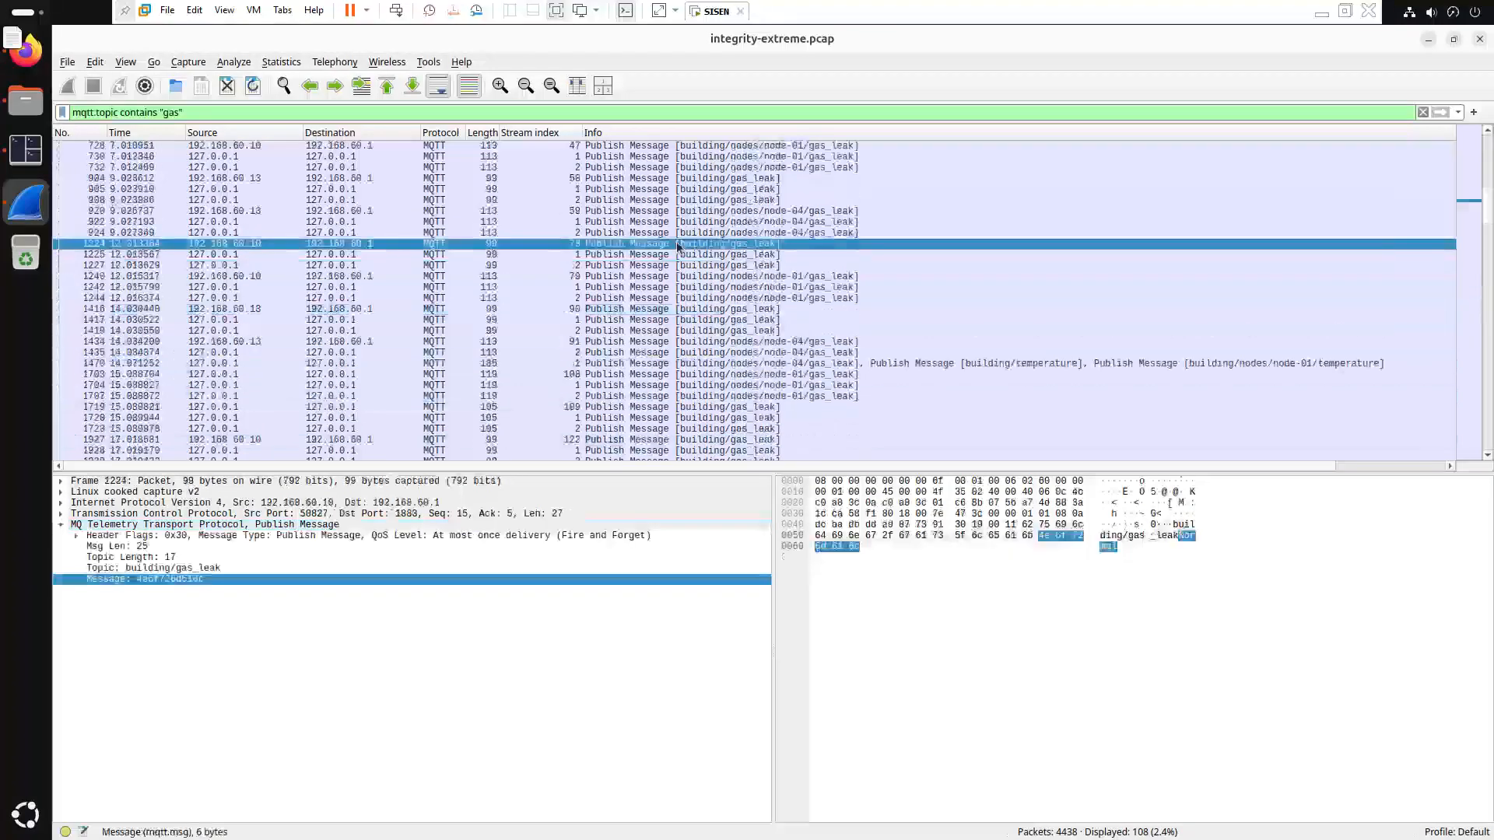
key("Down")
key("Down")
key("Down")
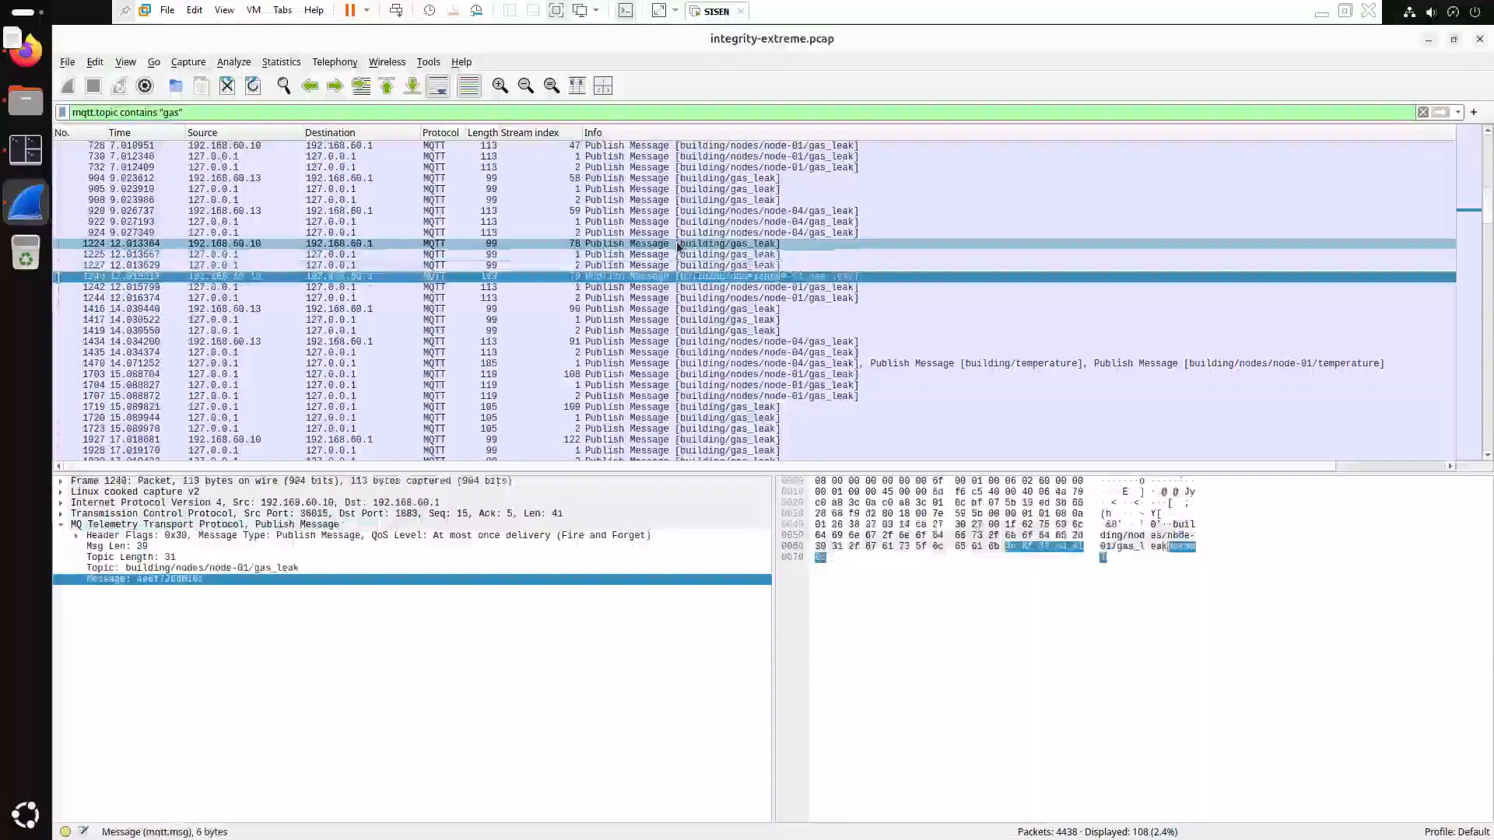
key("Down")
key("Down")
key("Down")
key("Down")
key("Down")
key("Down")
key("Down")
key("Down")
key("Down")
key("Down")
key("Down")
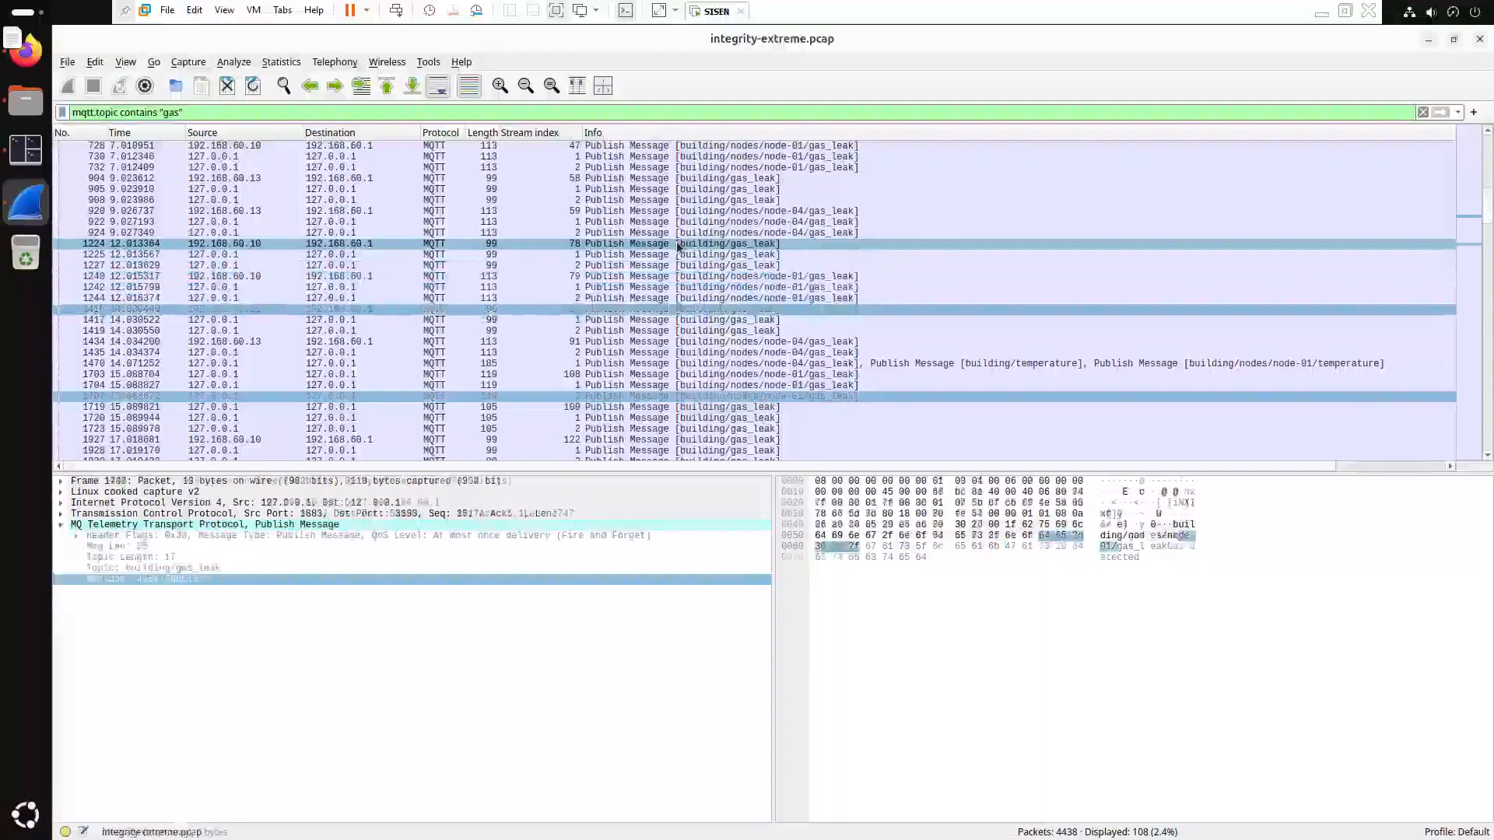
key("Up")
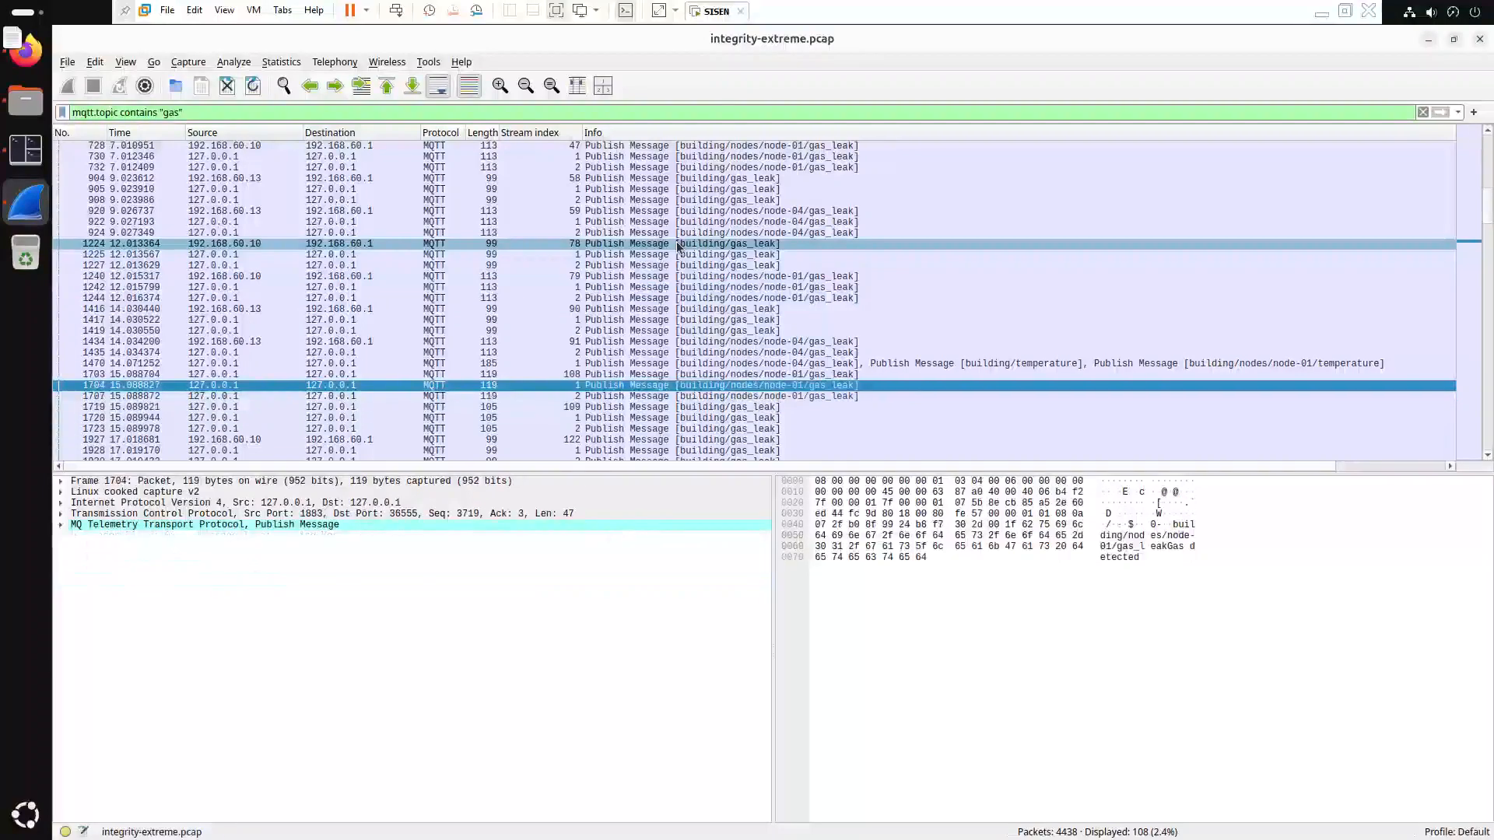
Walk from the earliest gas_leak packets through 905, 1227, 1417, 1435 and 1703 back to 1470
key("Up")
key("Up")
key("Up")
key("Up")
key("Up")
key("Up")
key("Up")
key("Up")
key("Up")
key("Up")
key("Up")
key("Up")
key("Up")
key("Up")
key("Up")
key("Up")
key("Up")
key("Up")
key("Up")
key("Up")
key("Down")
key("Down")
key("Down")
key("Down")
key("Down")
key("Down")
key("Down")
key("Down")
key("Down")
key("Down")
key("Down")
key("Down")
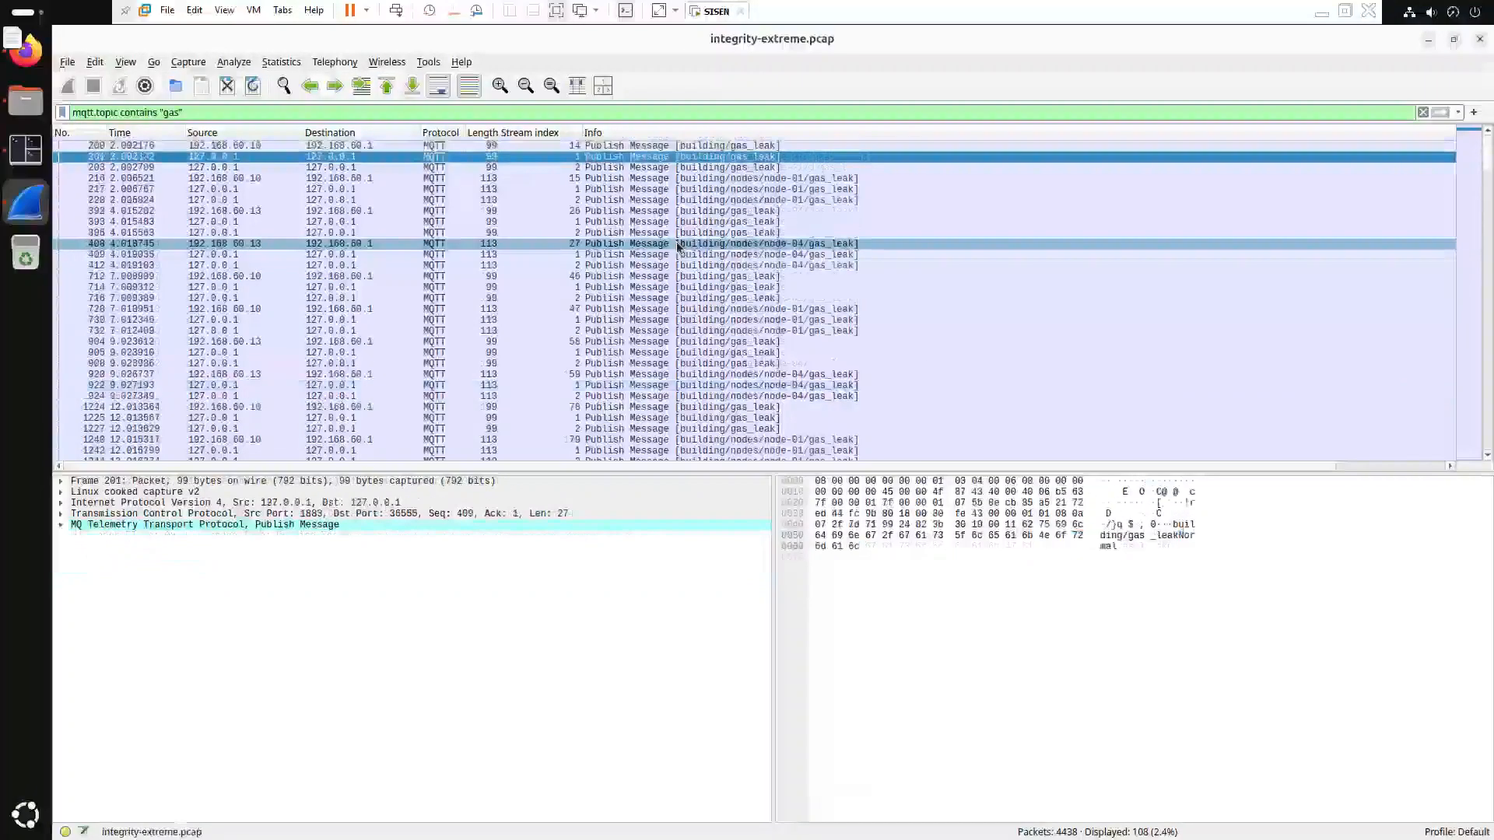
key("Down")
key("Down")
key("Down")
key("Down")
key("Down")
key("Down")
key("Down")
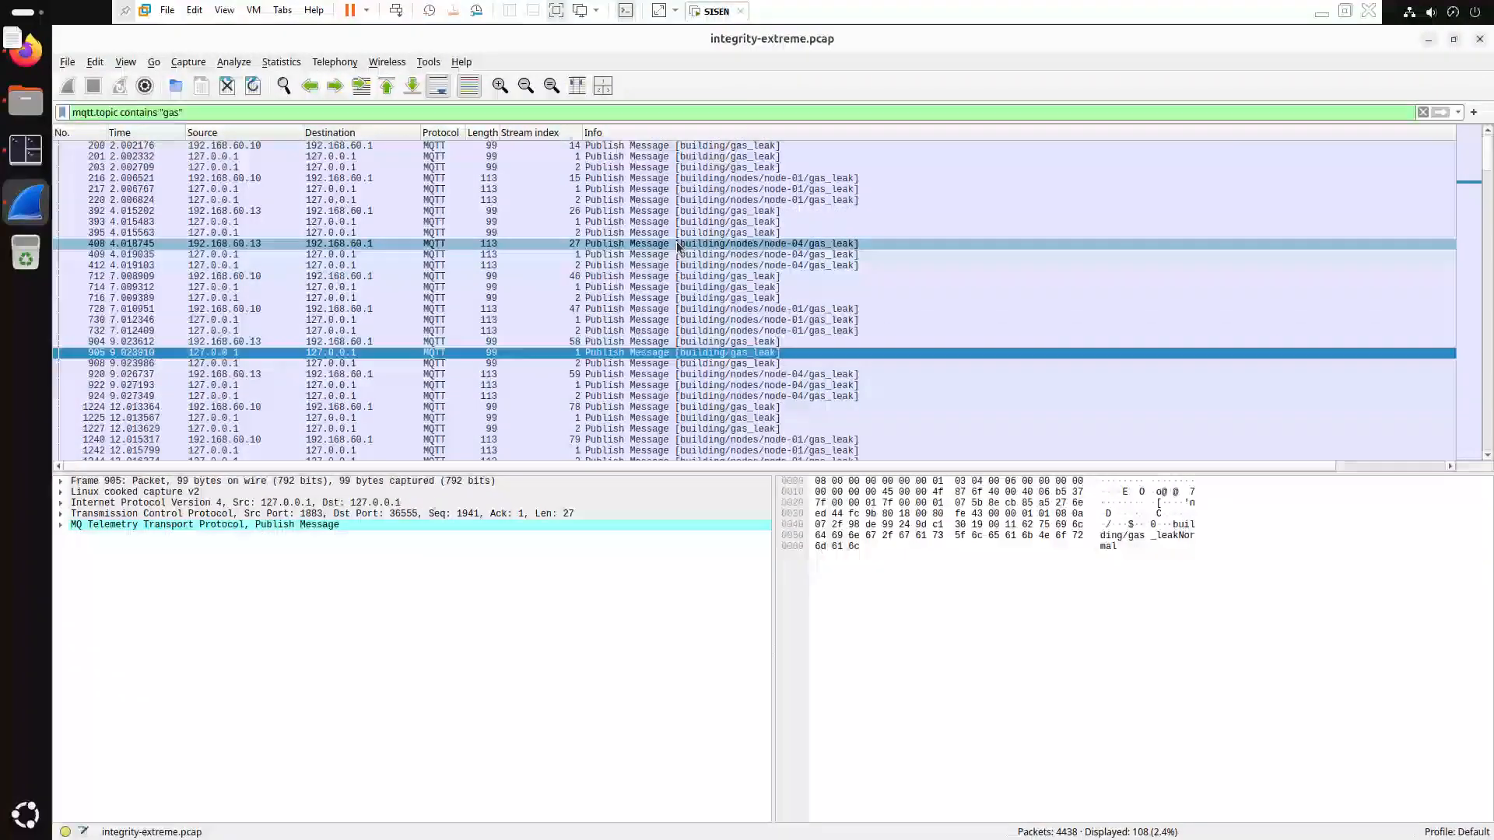
key("Down")
key("Down")
key("Down")
key("Down")
key("Down")
key("Down")
key("Down")
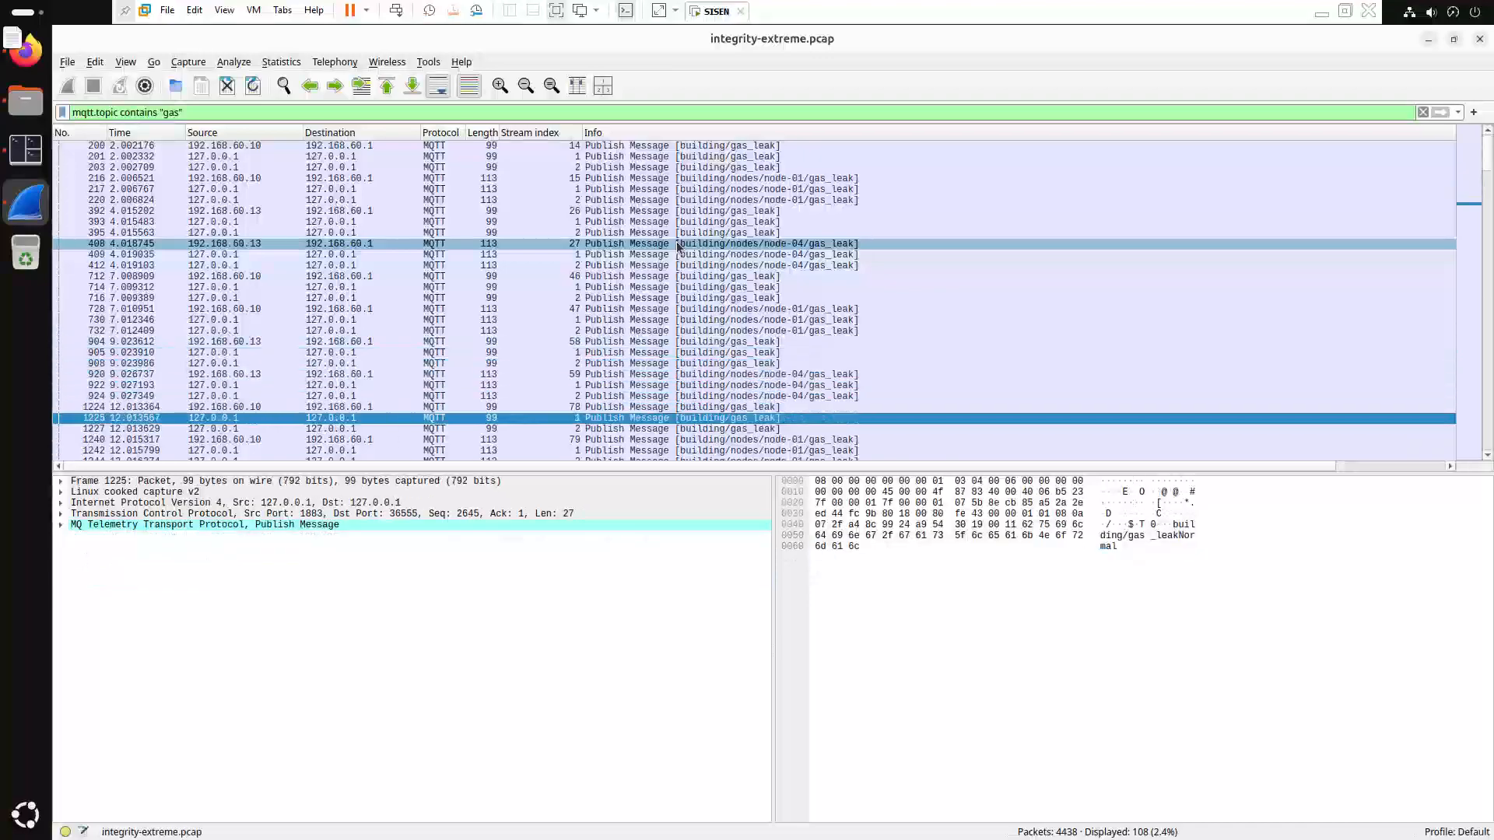
key("Down")
key("Down")
key("Down")
key("Down")
key("Down")
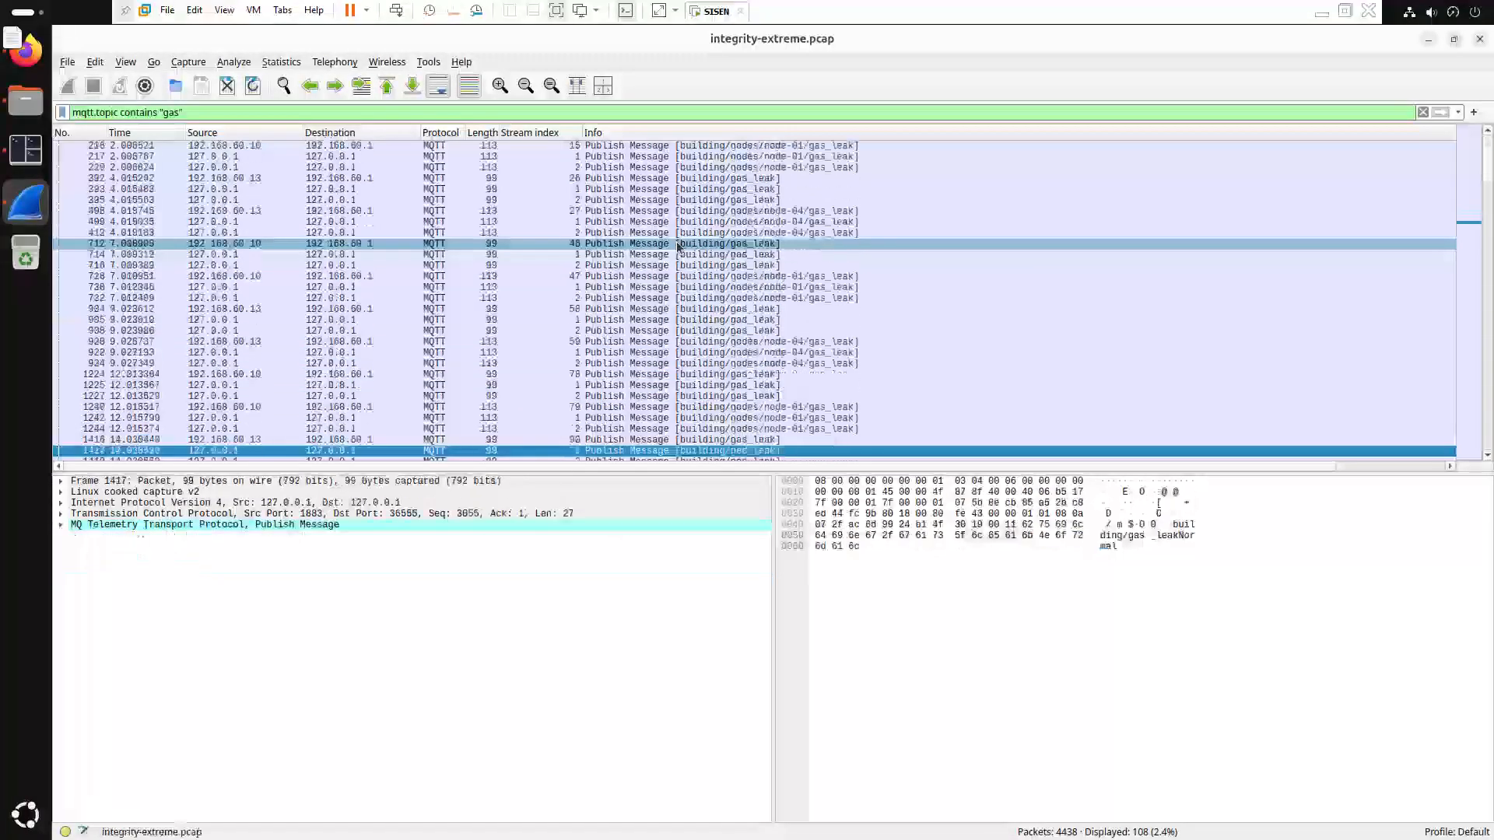
key("Down")
key("Down")
key("Down")
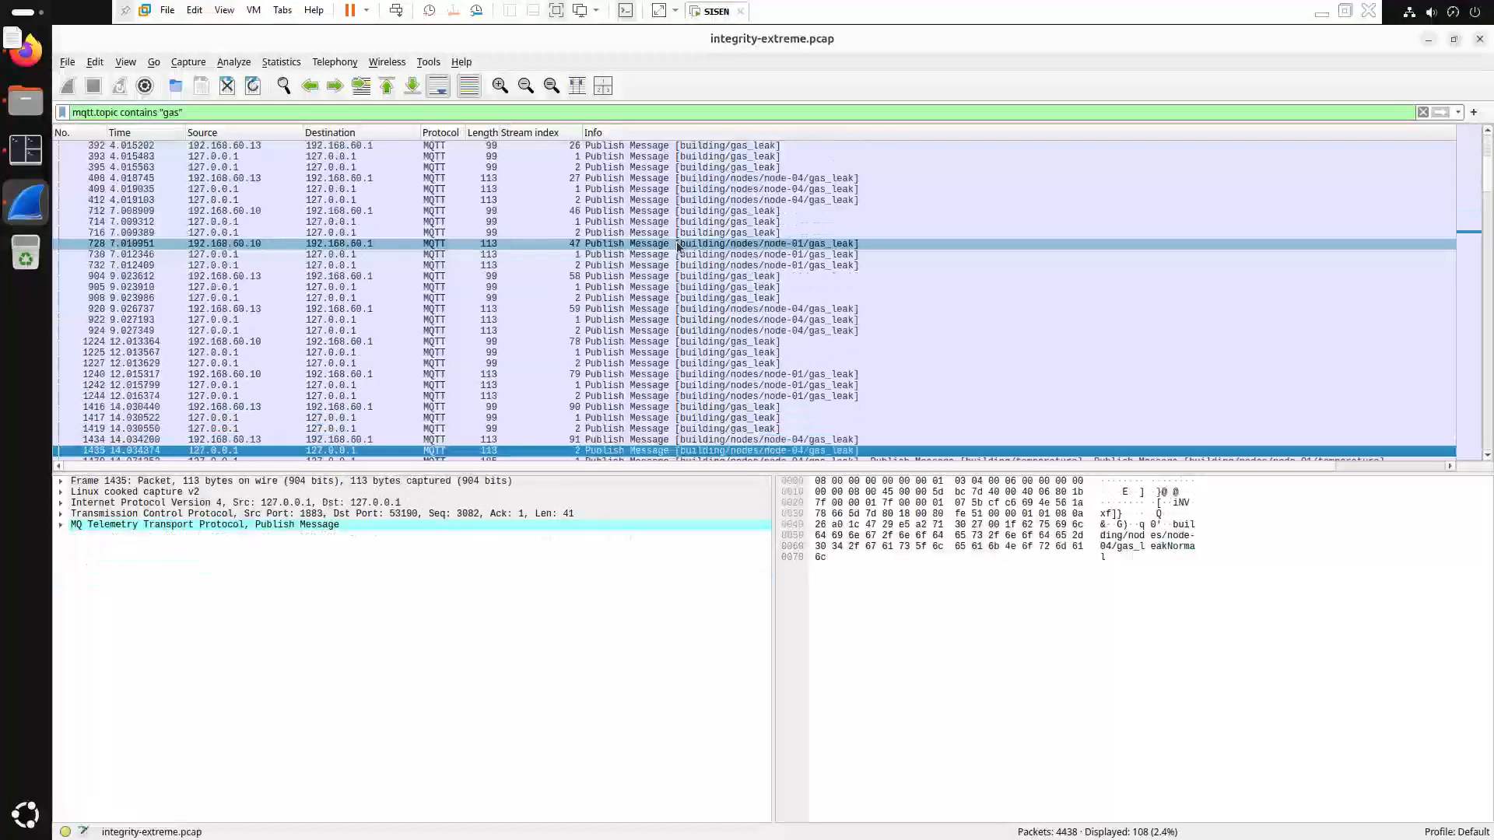
key("Down")
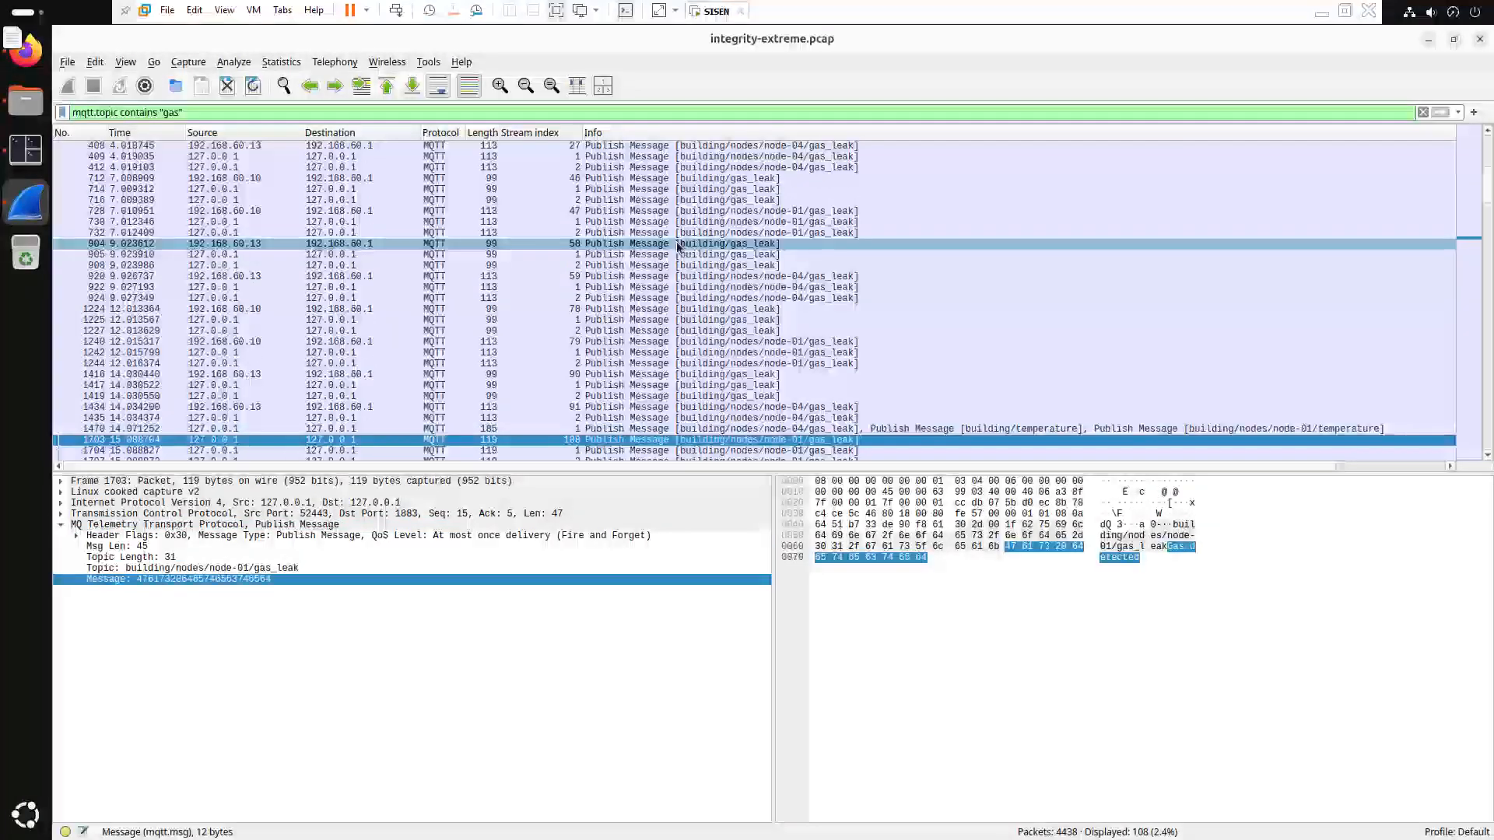
key("Up")
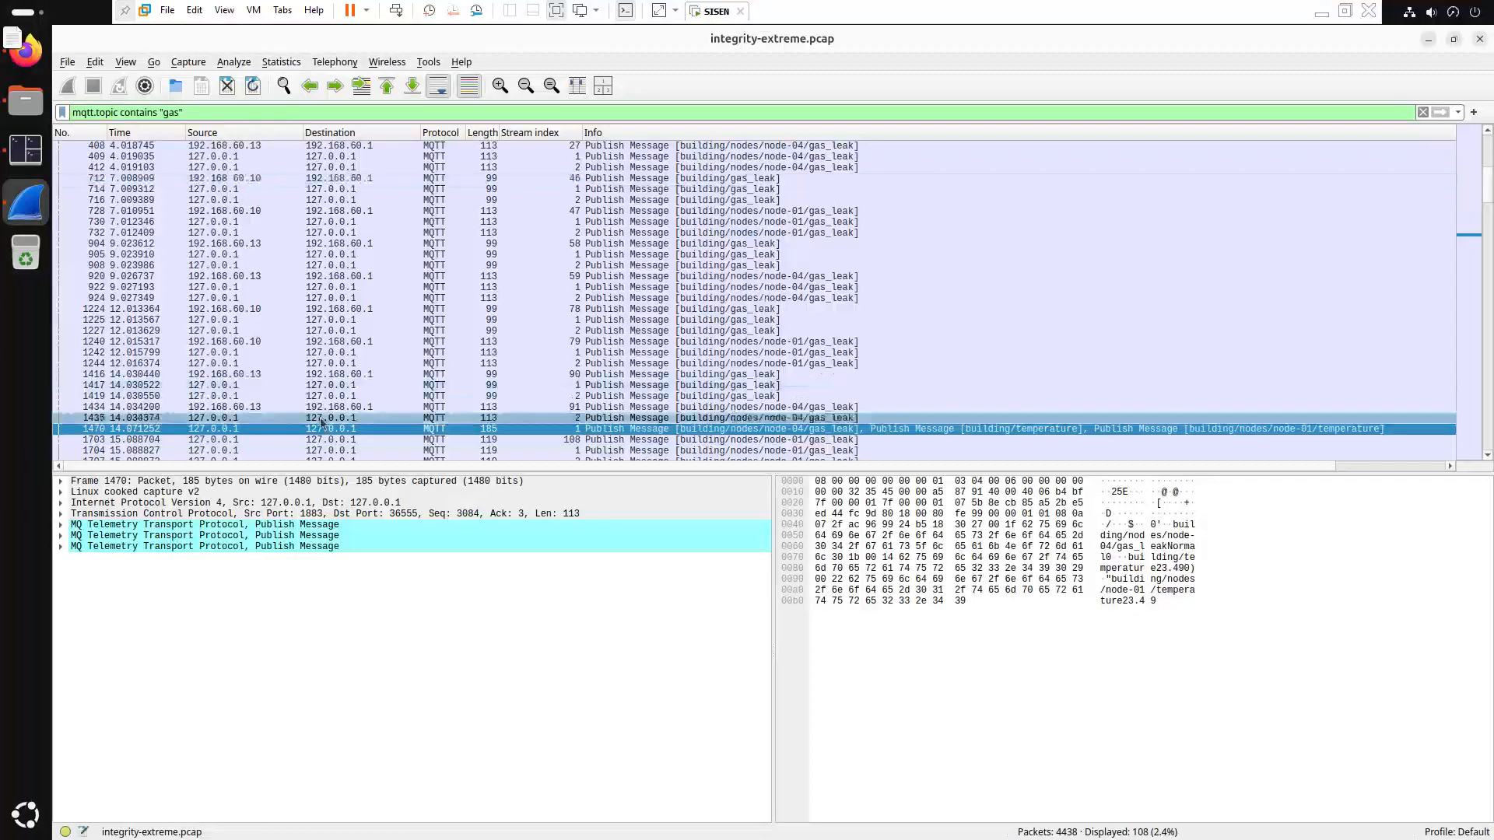
Expand all three MQ Telemetry Transport publish entries in packet 1470
left_click(66, 547)
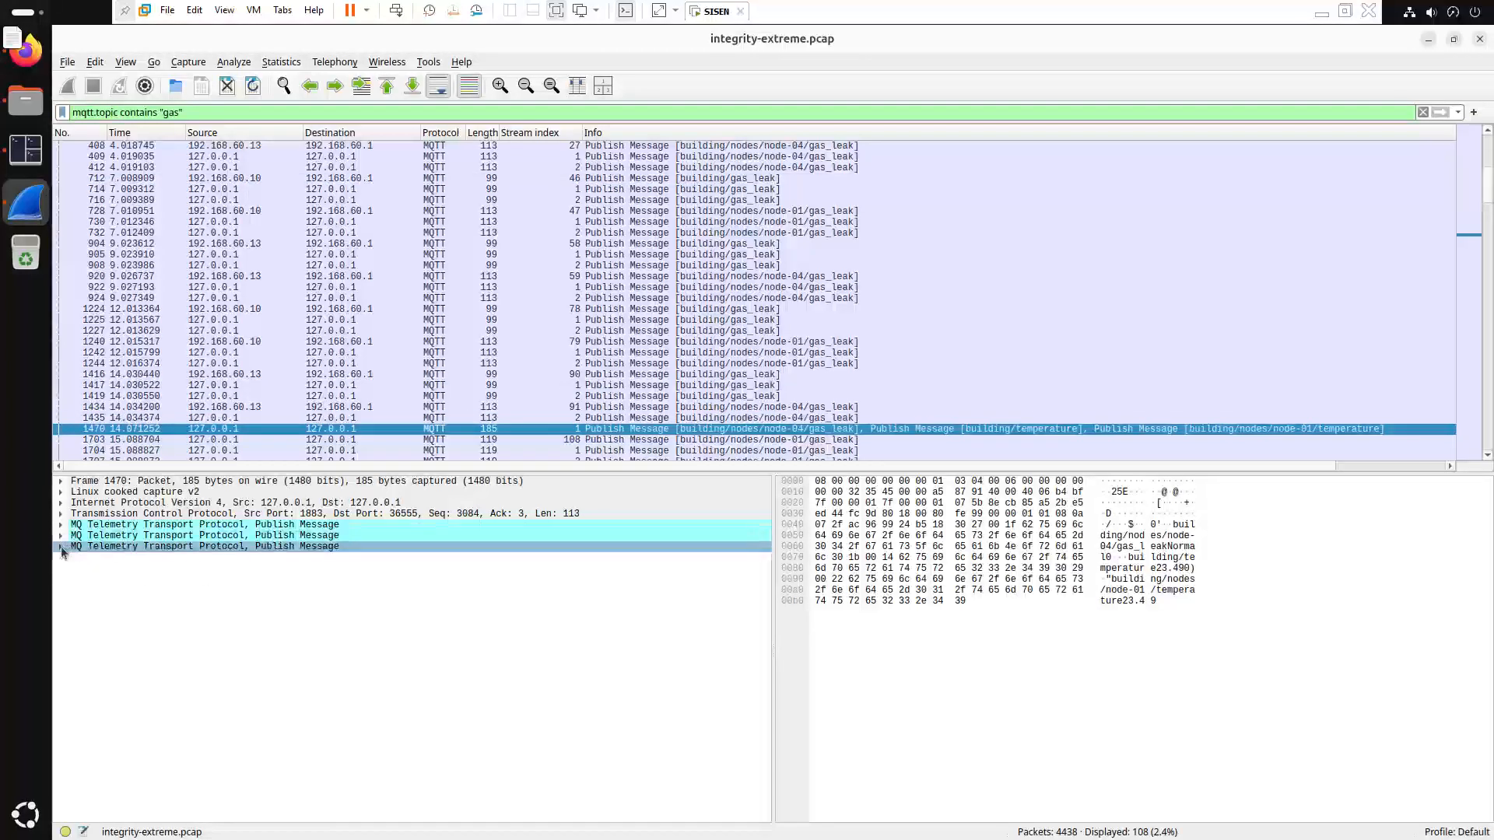
left_click(60, 547)
left_click(61, 536)
left_click(61, 525)
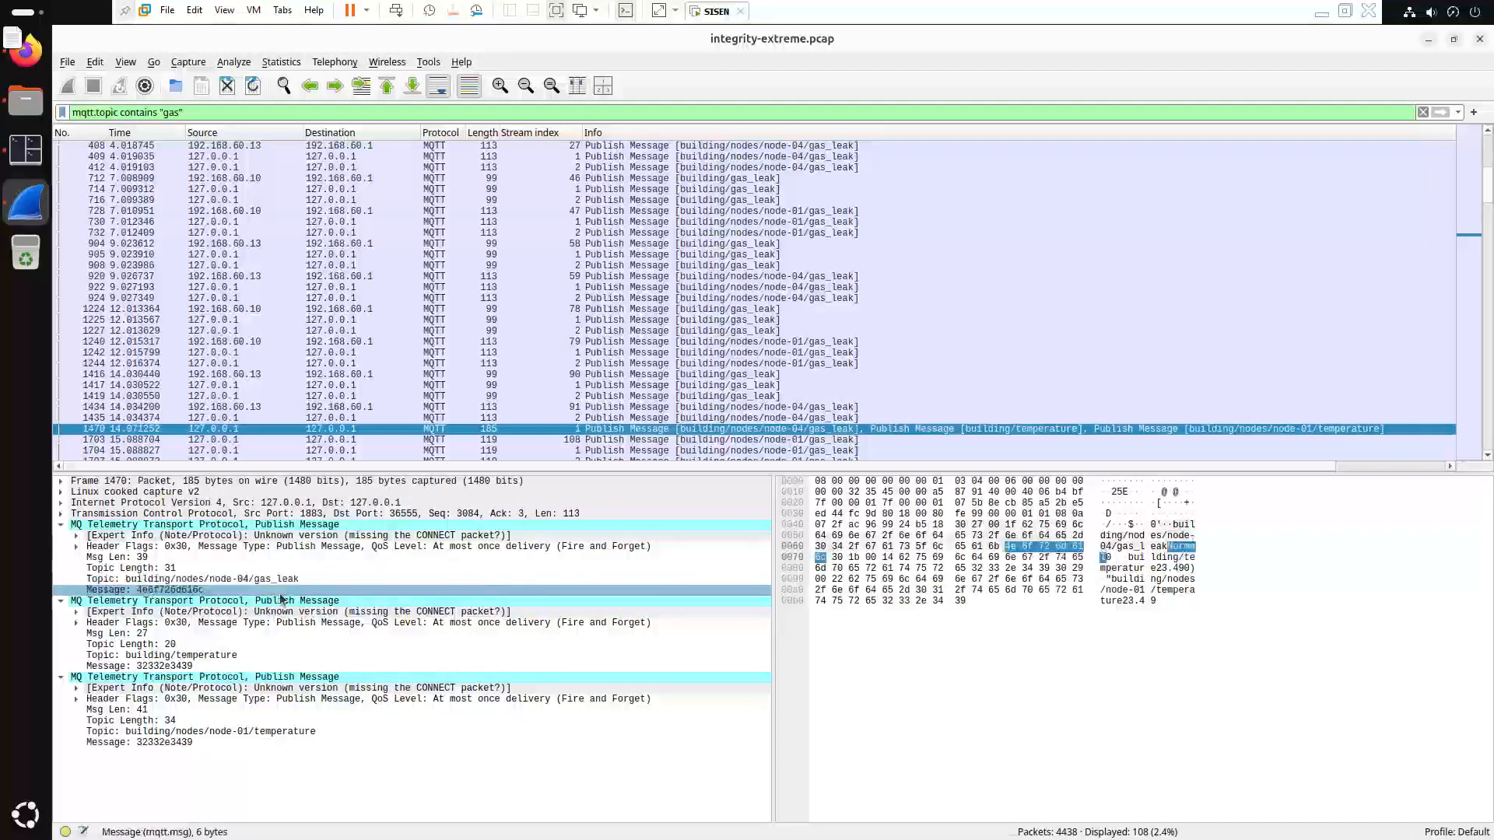
Inspect each payload: gas_leak 4e6f726d616c (Normal) and both temperatures 32332e3439 (23.49)
left_click(376, 594)
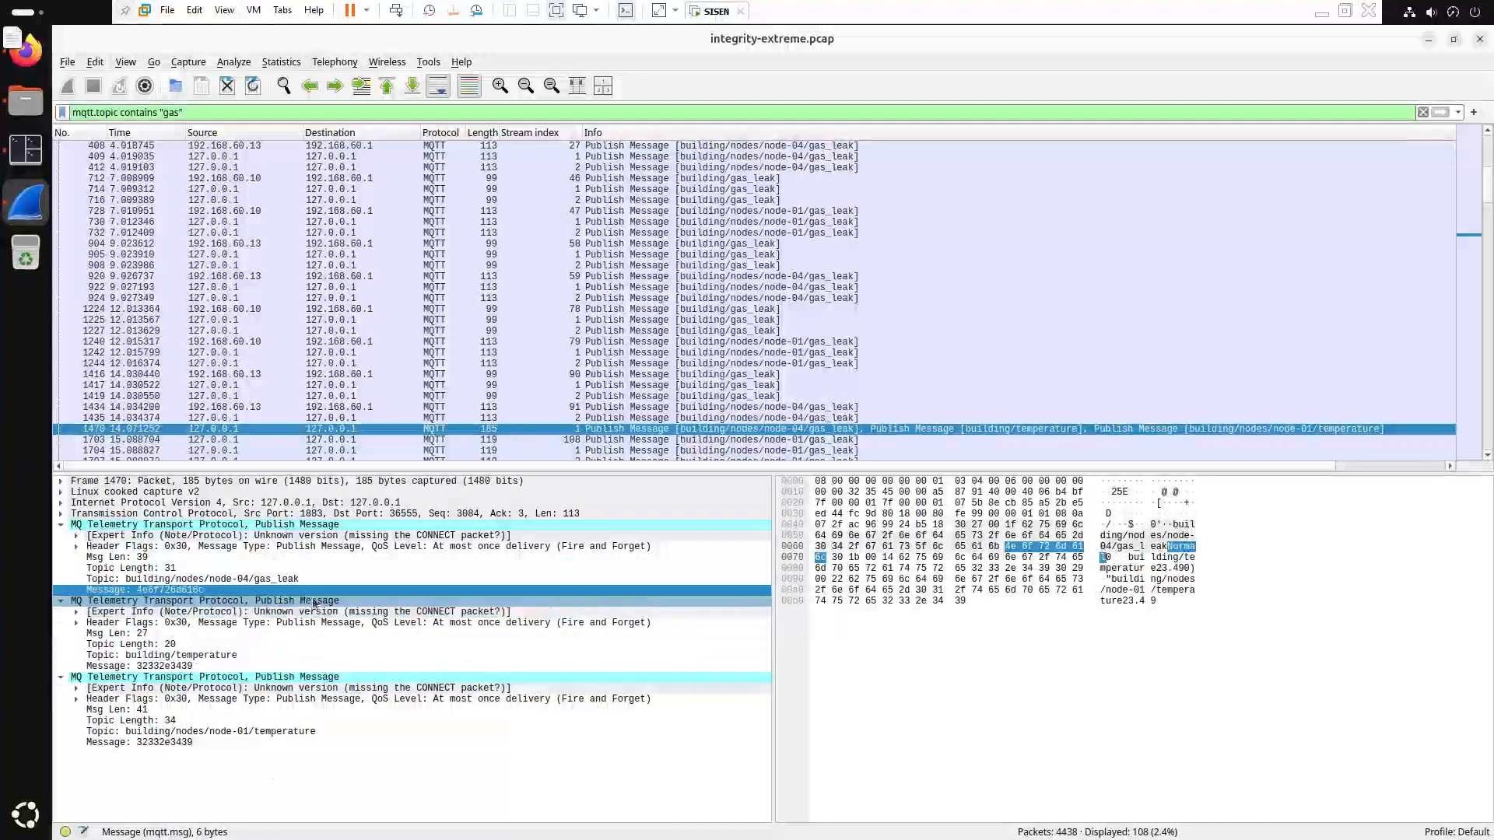
left_click(280, 665)
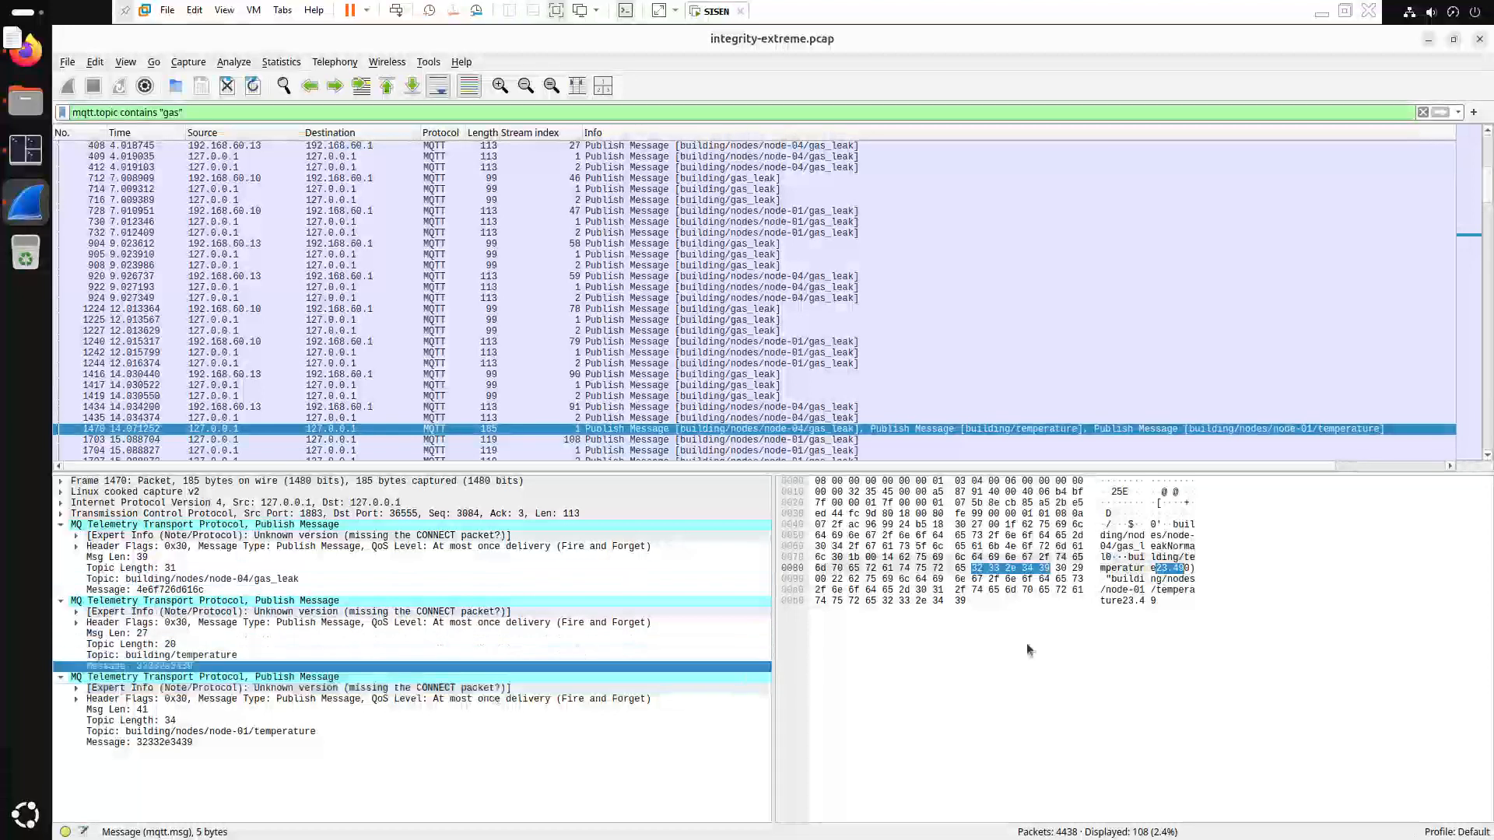
left_click(204, 741)
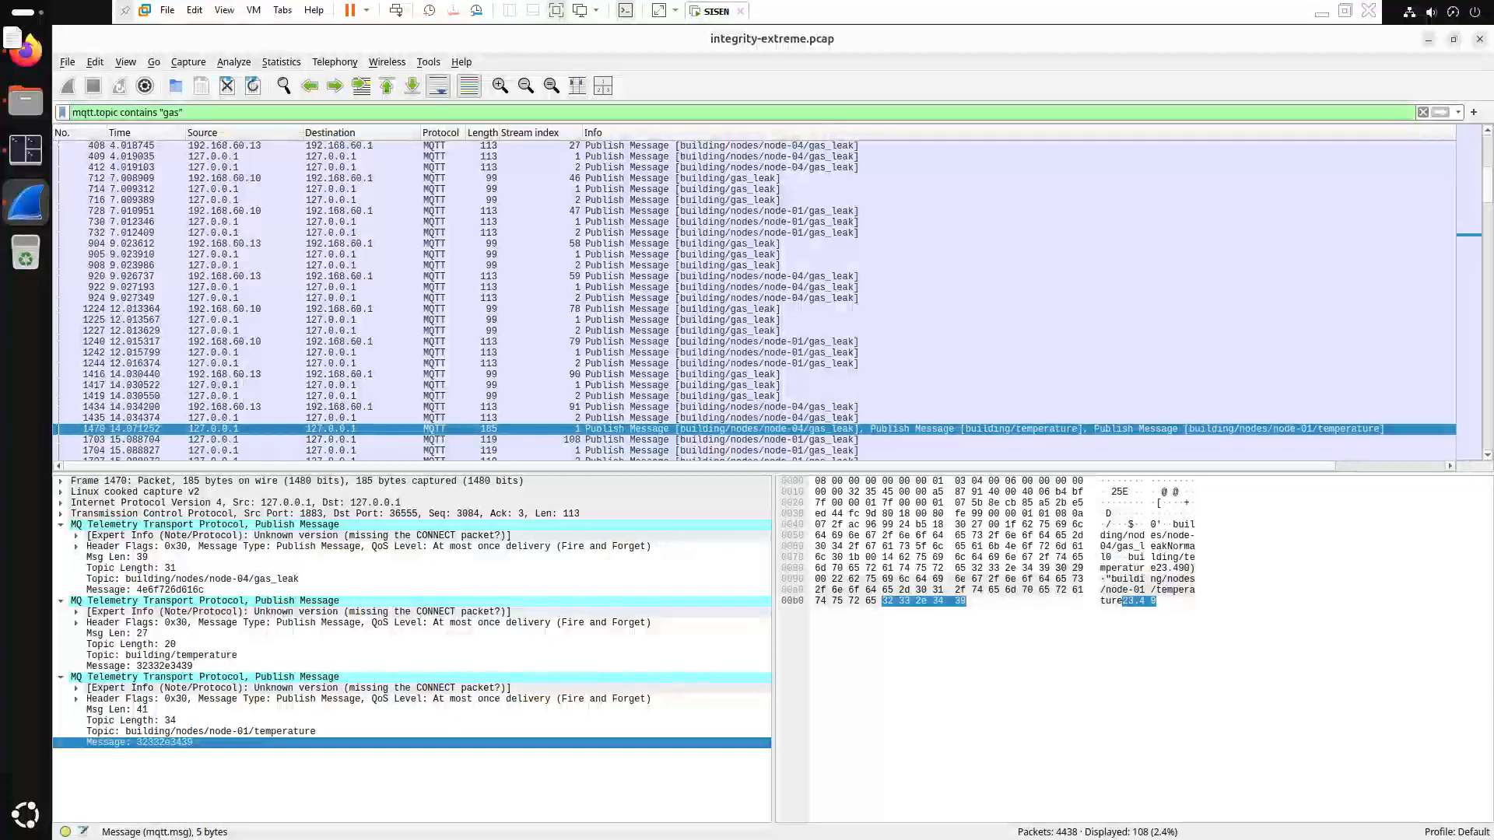
left_click(97, 62)
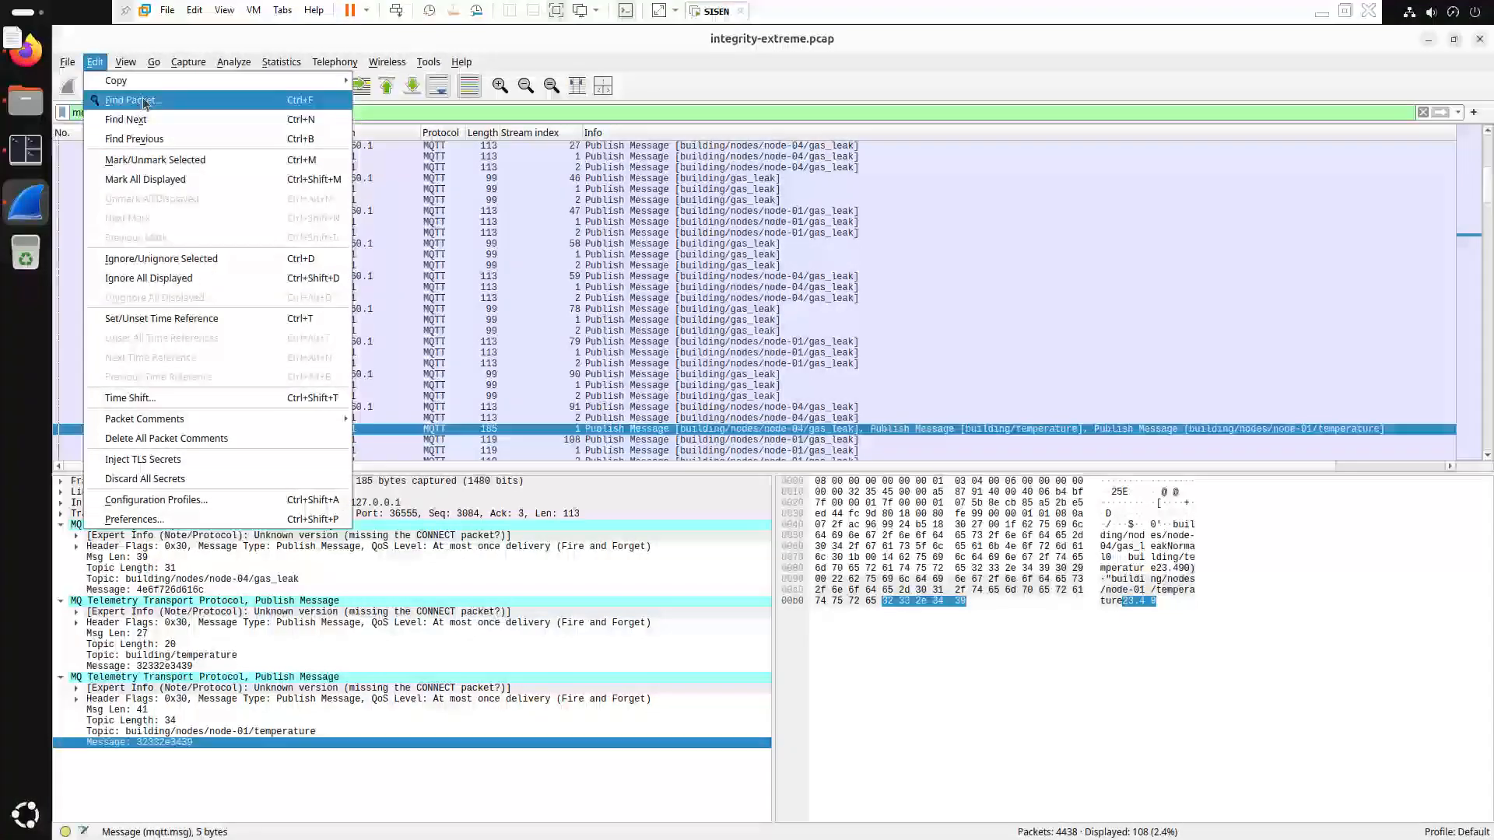
Run a Find Packet String search for 'detected'
key("Escape")
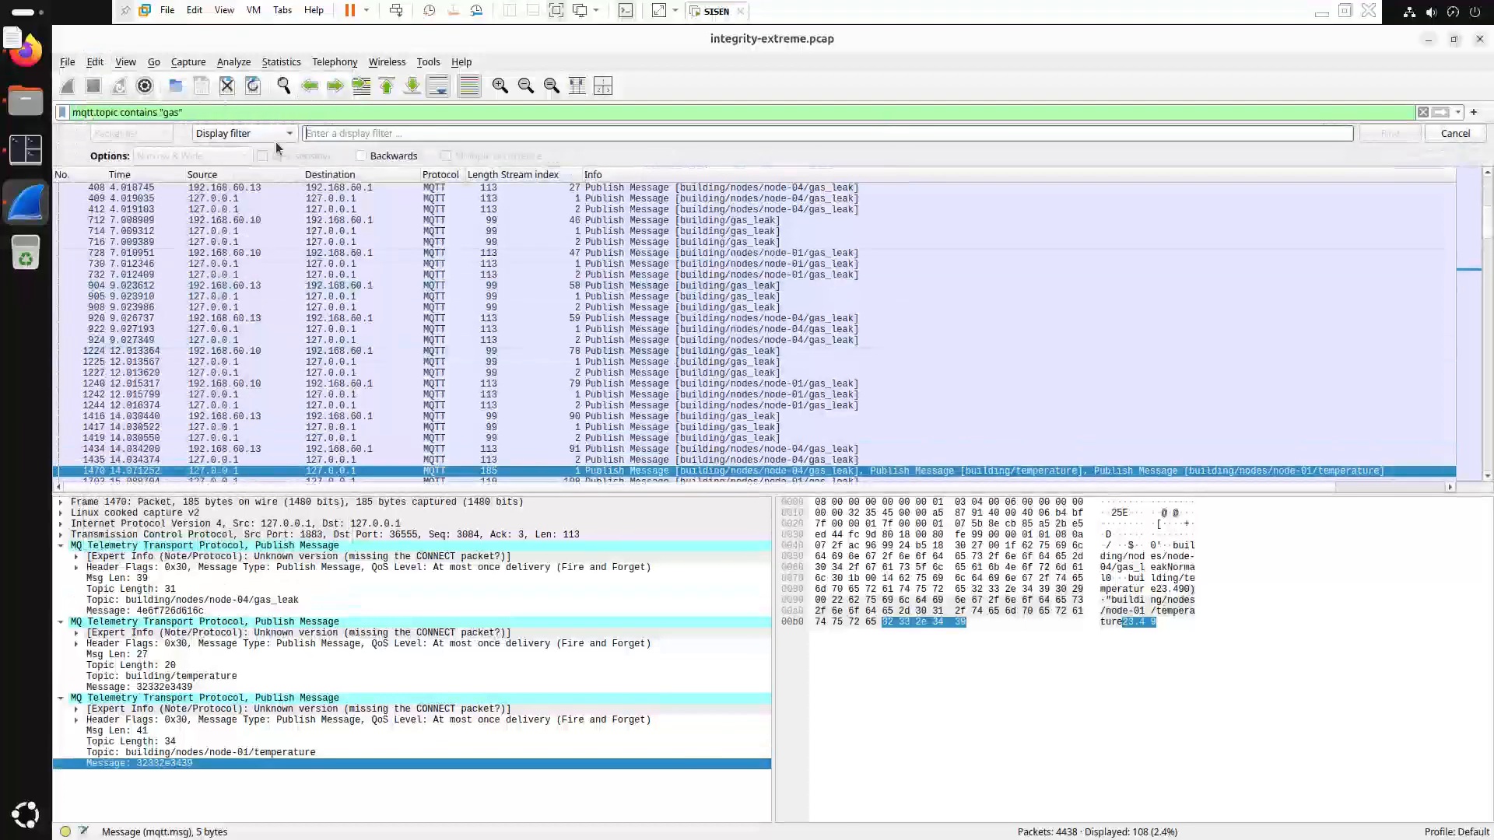
left_click(244, 133)
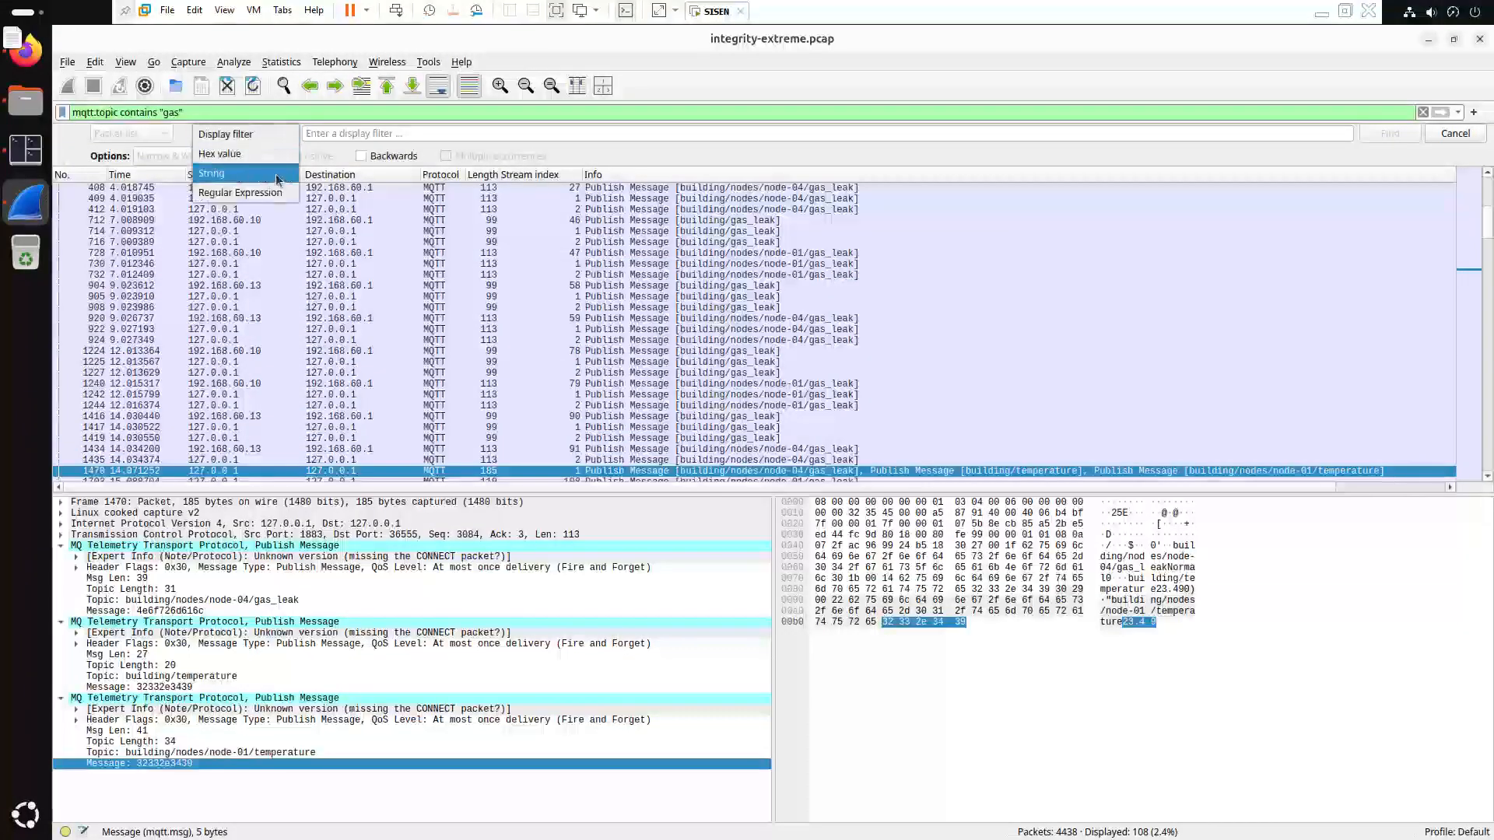
left_click(226, 169)
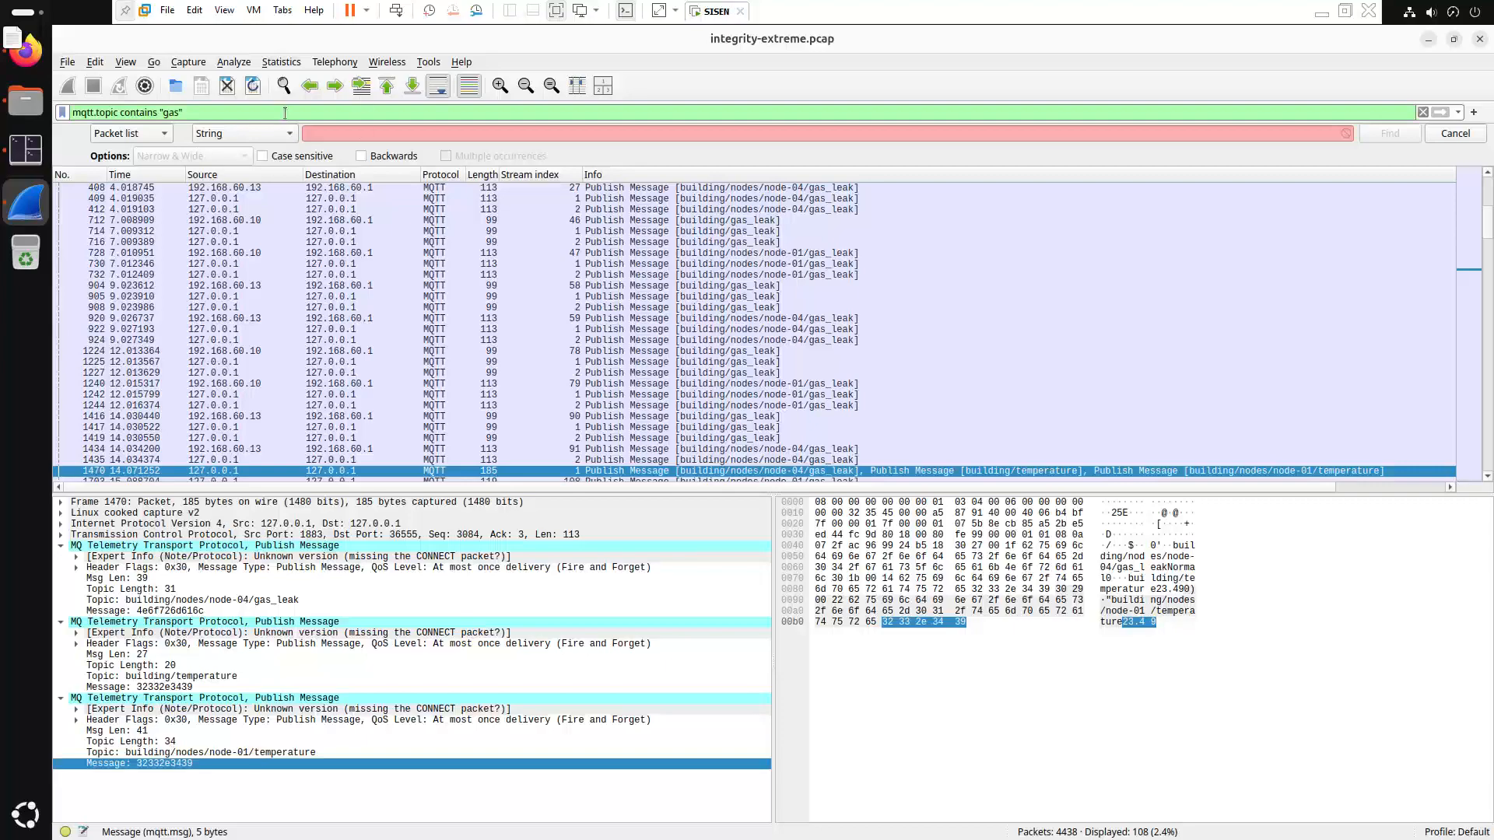
left_click(340, 135)
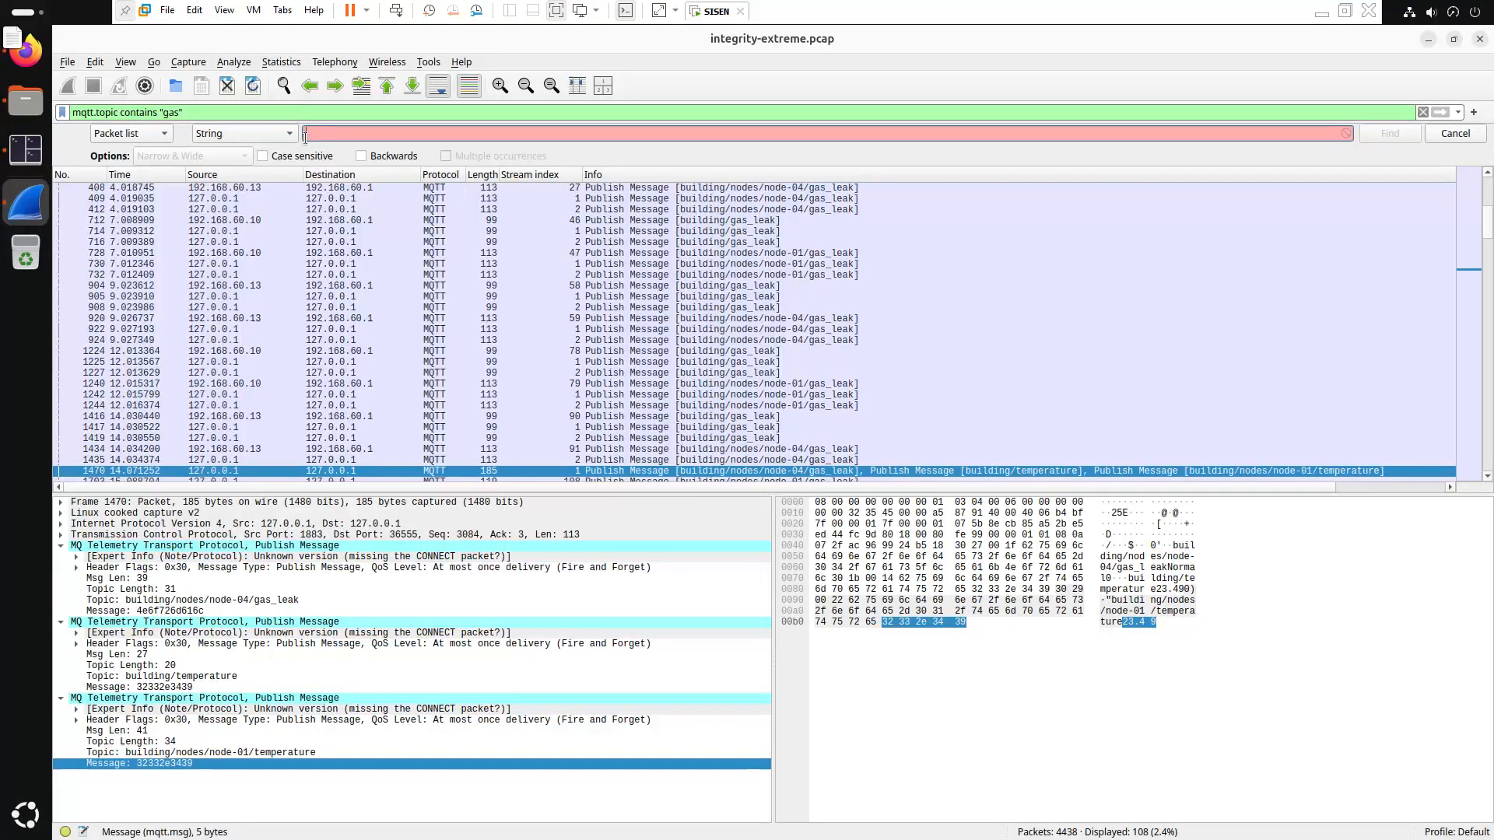
type("detected")
key("Return")
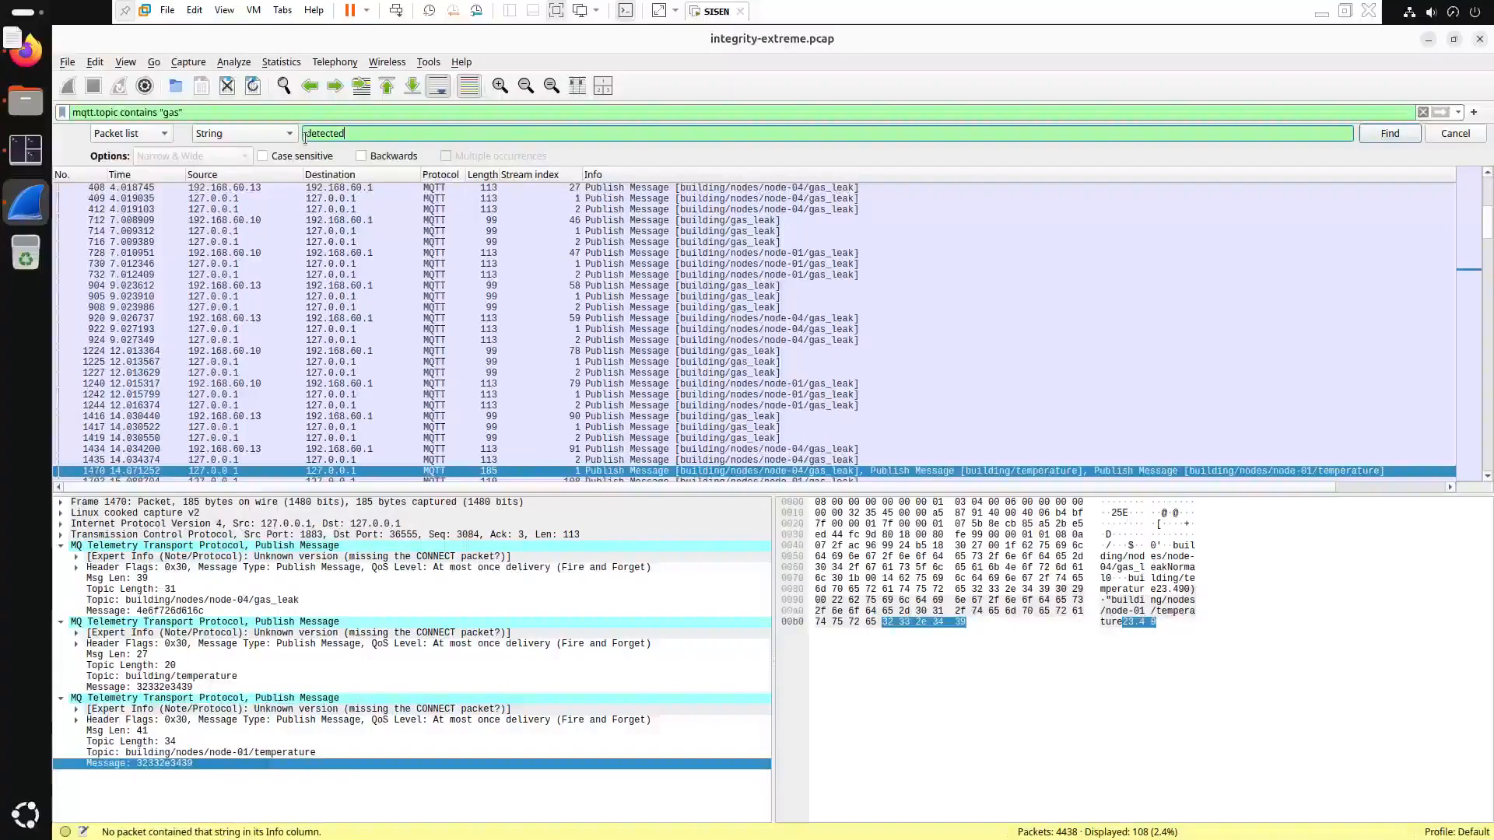
Select gas_leak packet 395 and step down toward packet 412
scroll(672, 311, "up", 3)
left_click(672, 275)
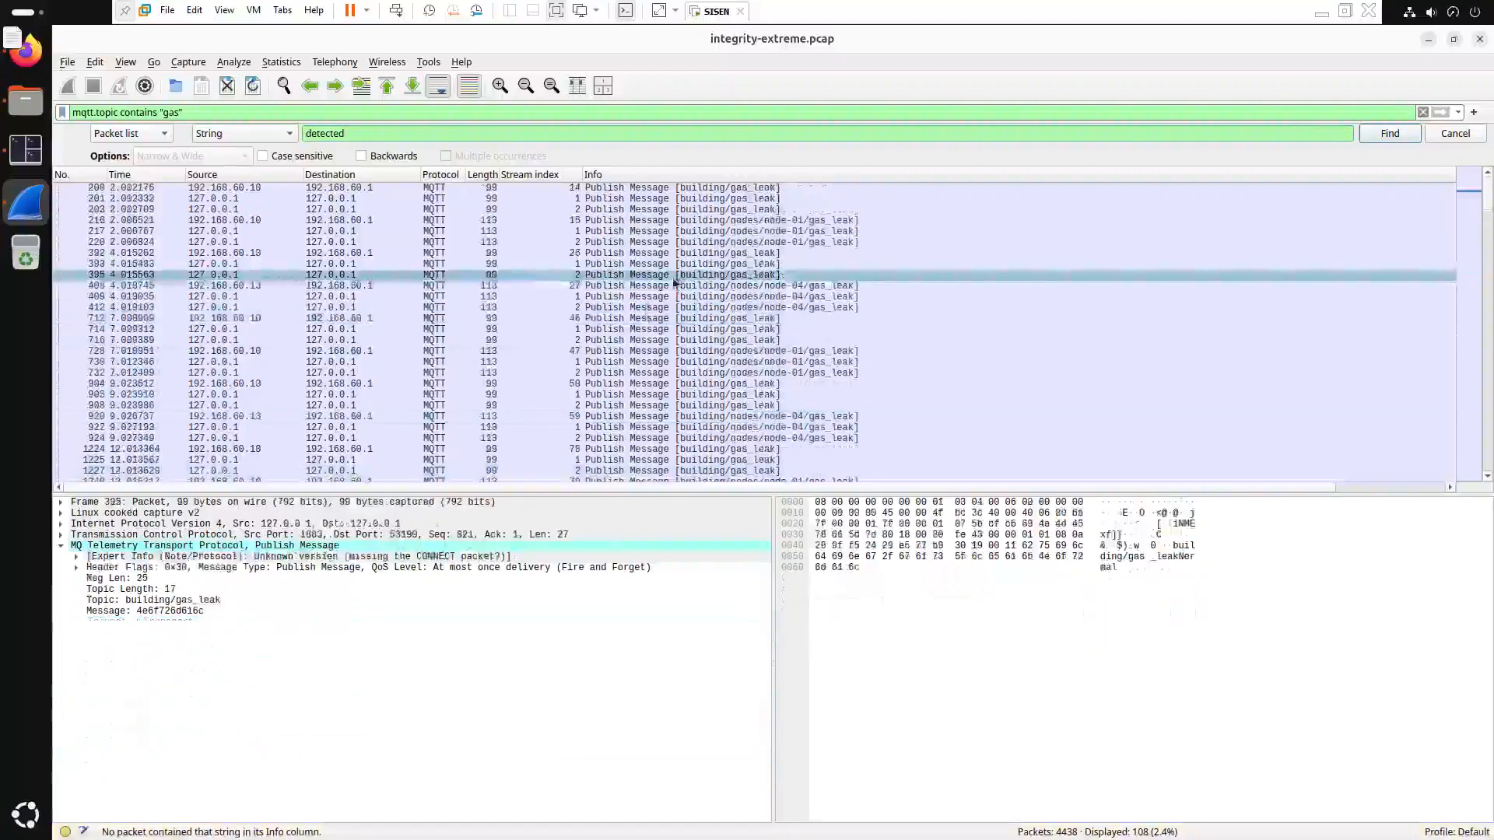
key("Down")
key("Down")
key("Down")
key("Down")
key("Down")
key("Down")
key("Down")
key("Down")
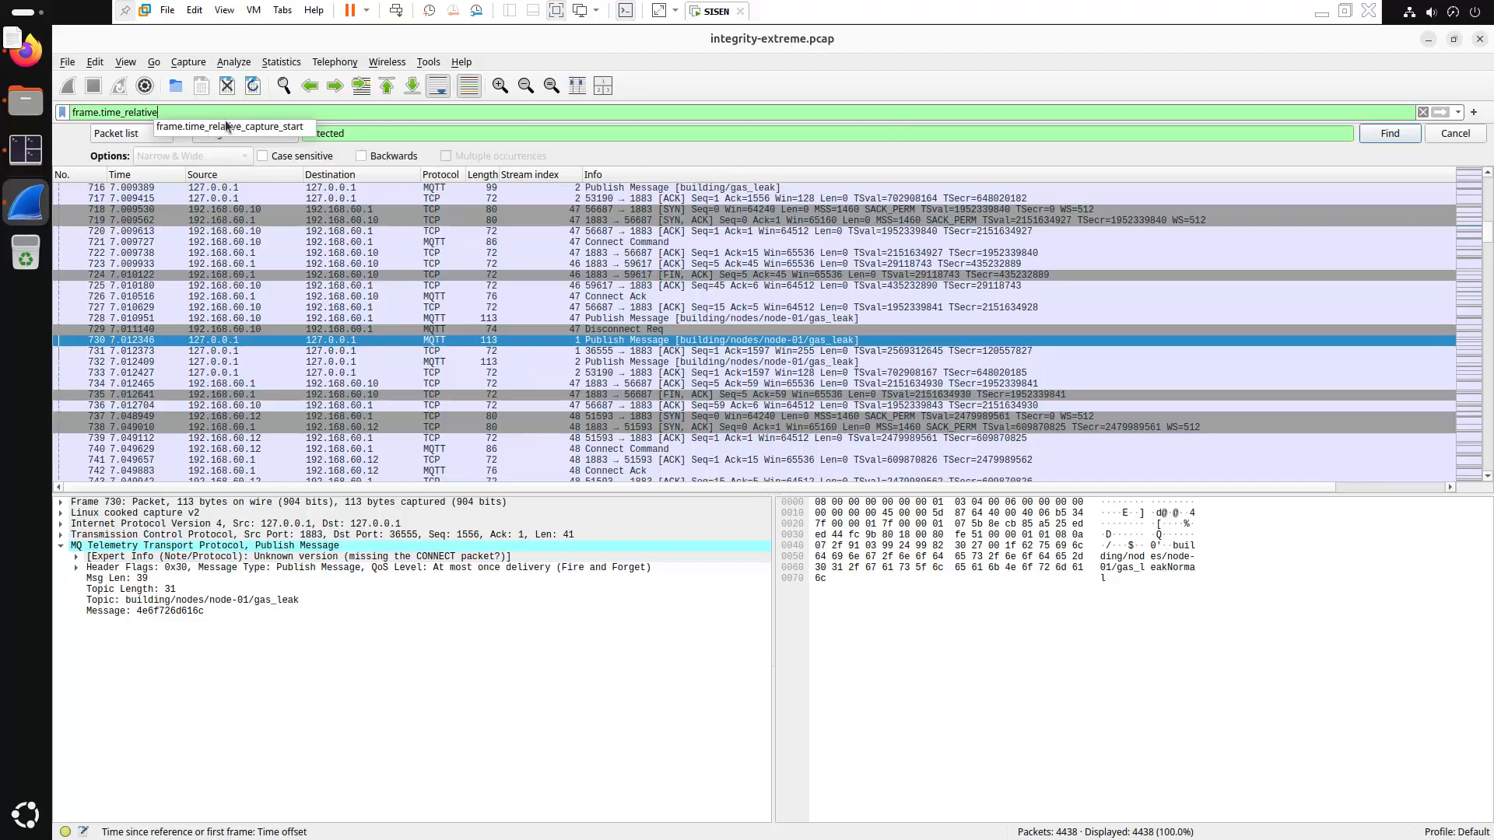
Select TCP packet 736 and scroll further down the unfiltered 4438-packet list
left_click(646, 405)
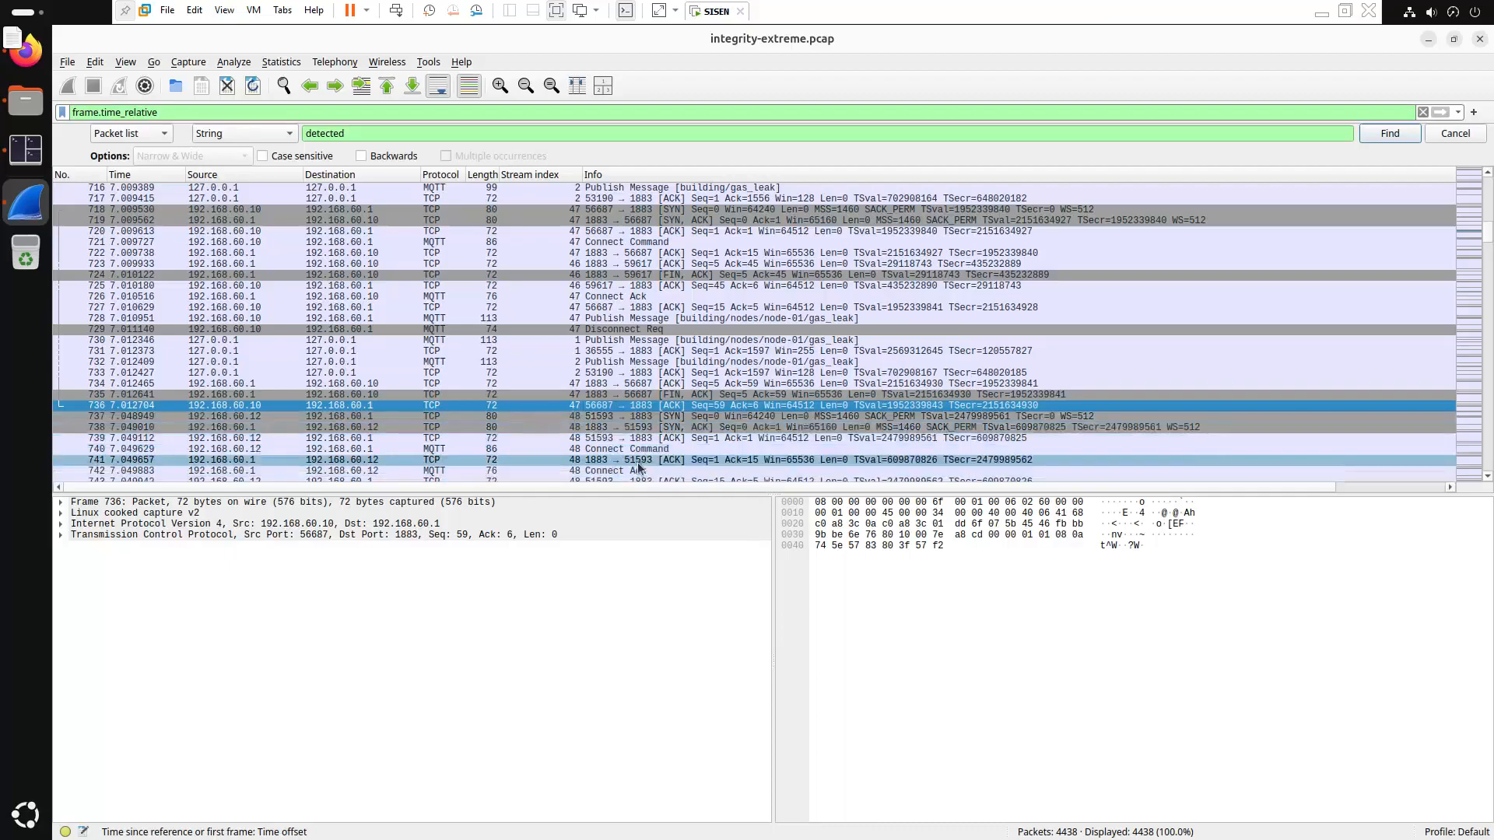
scroll(732, 358, "down", 2)
scroll(731, 358, "down", 20)
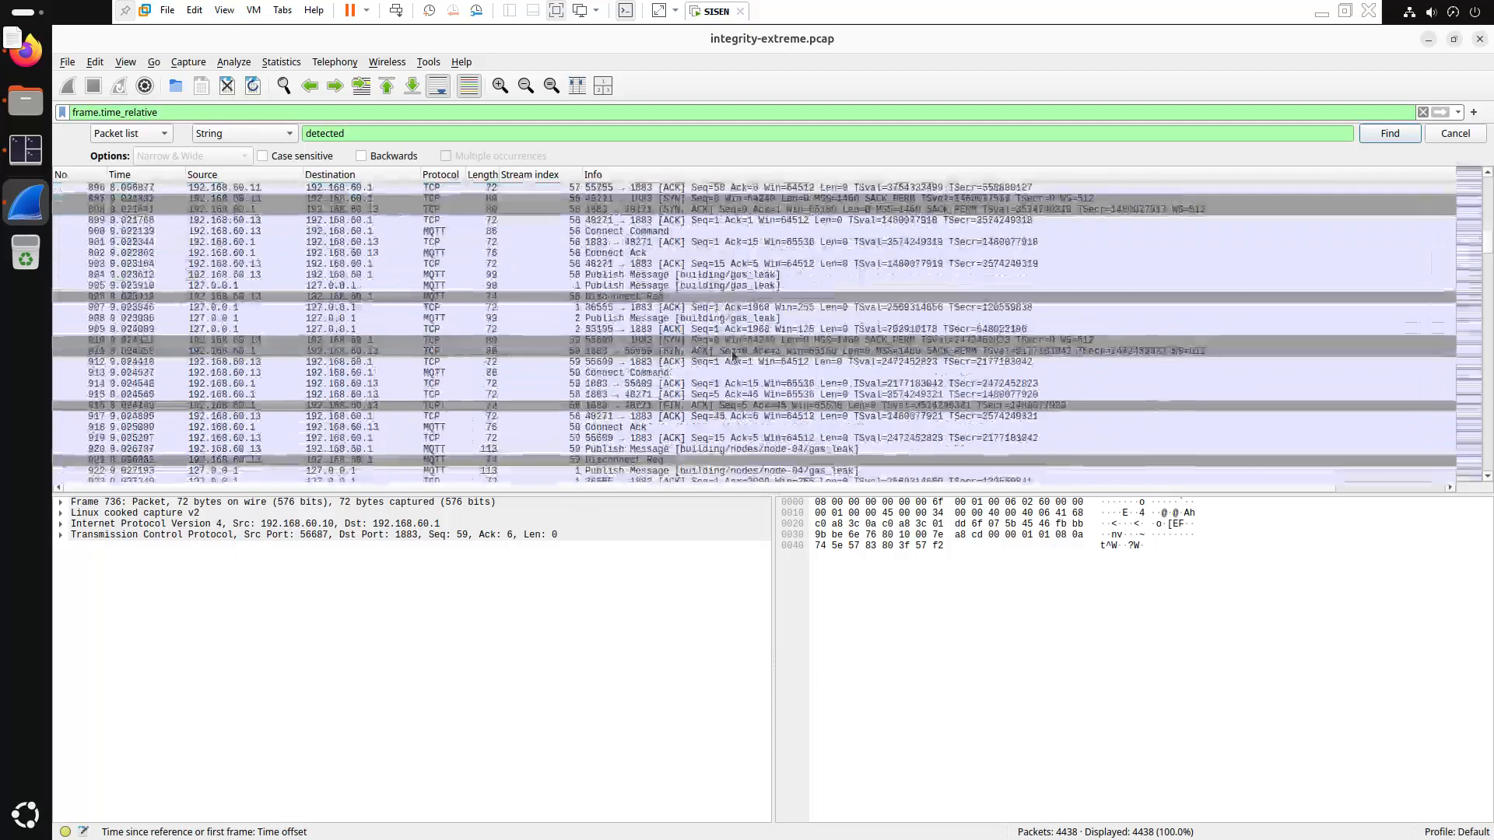
scroll(731, 358, "down", 6)
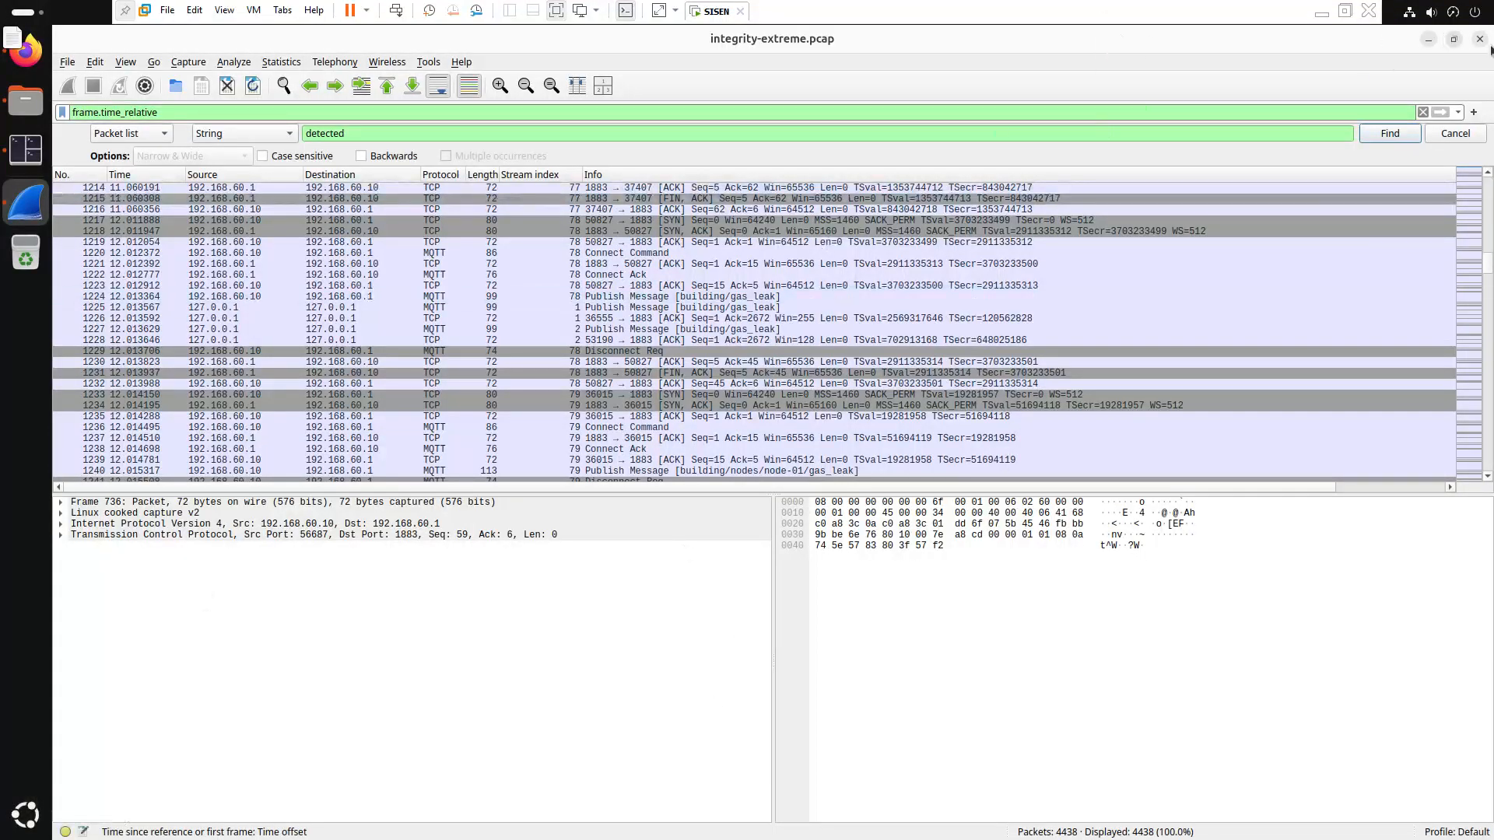
Close the Wireshark window to return to the Tilix shell
left_click(1479, 39)
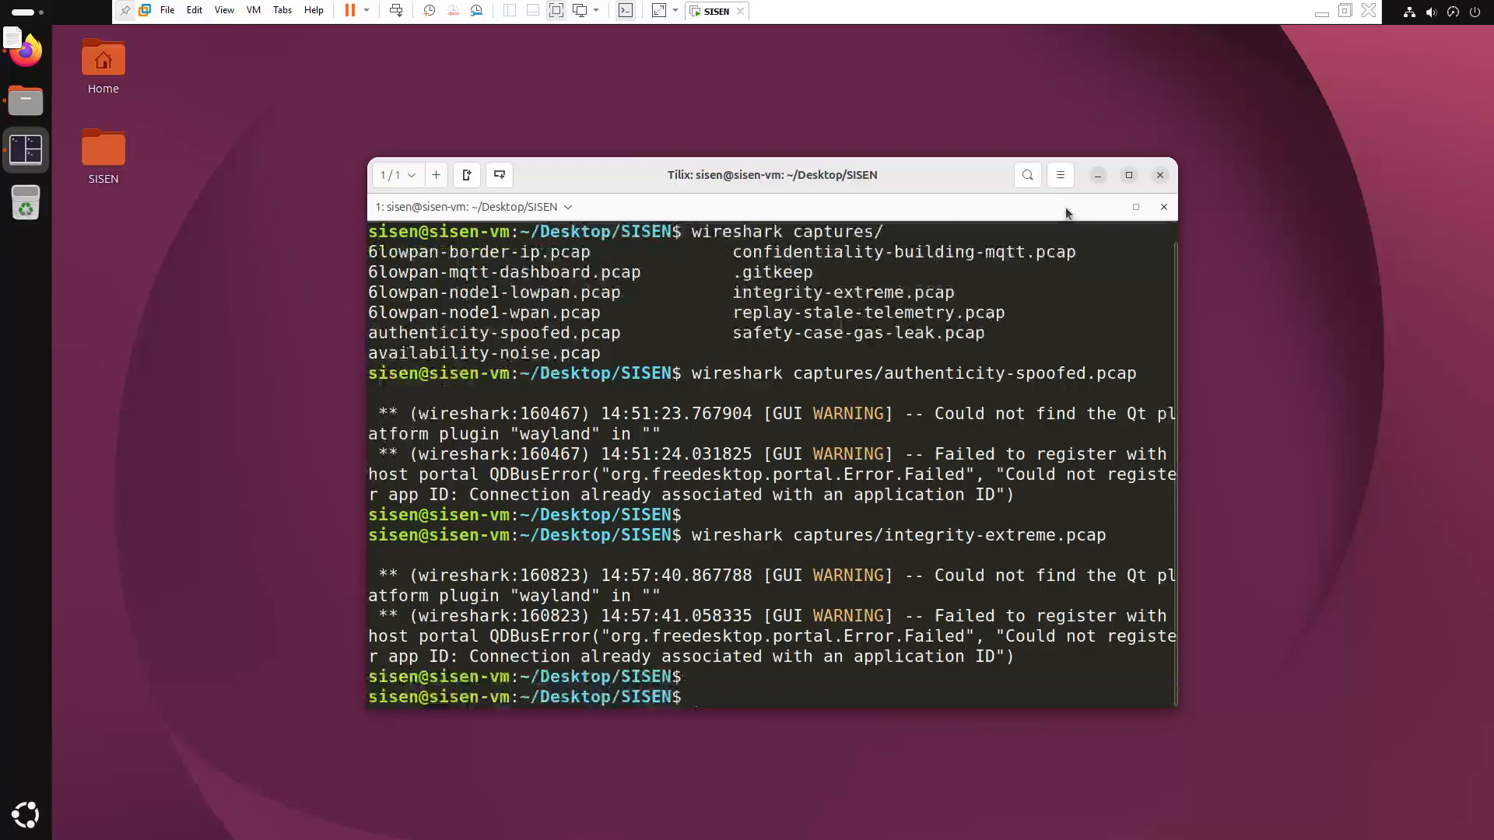